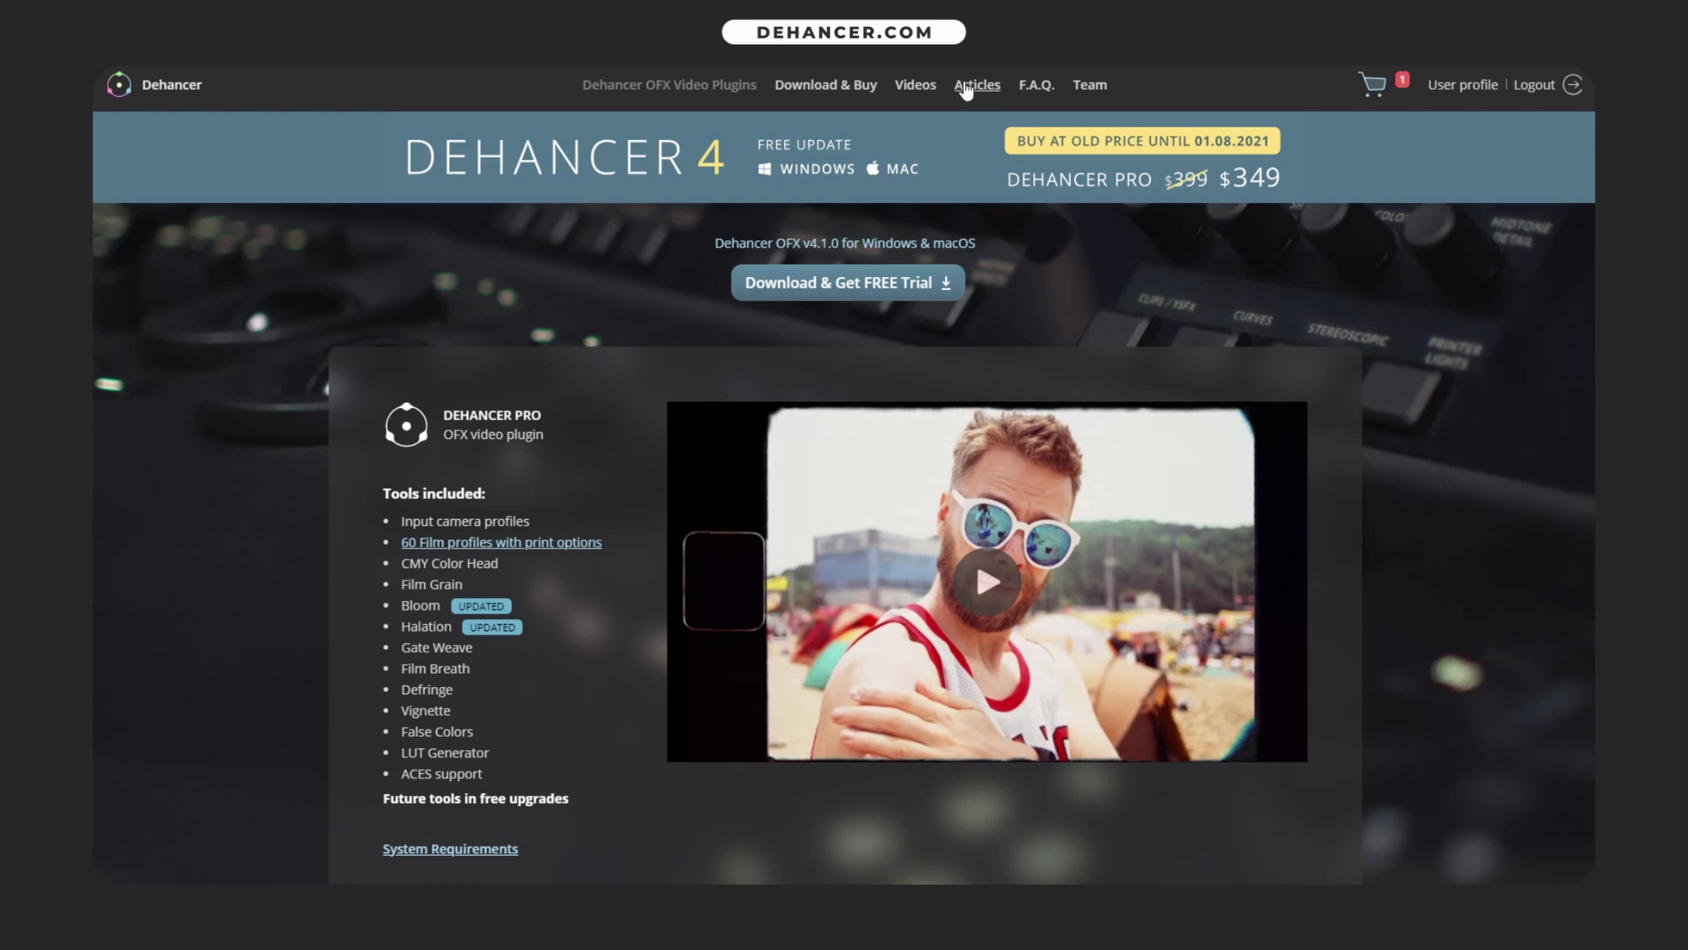
Step: Open the Dehancer blog's Articles list and browse the posts on CMY Color Head and halation
{"action": "left_click", "coordinate": [966, 86]}
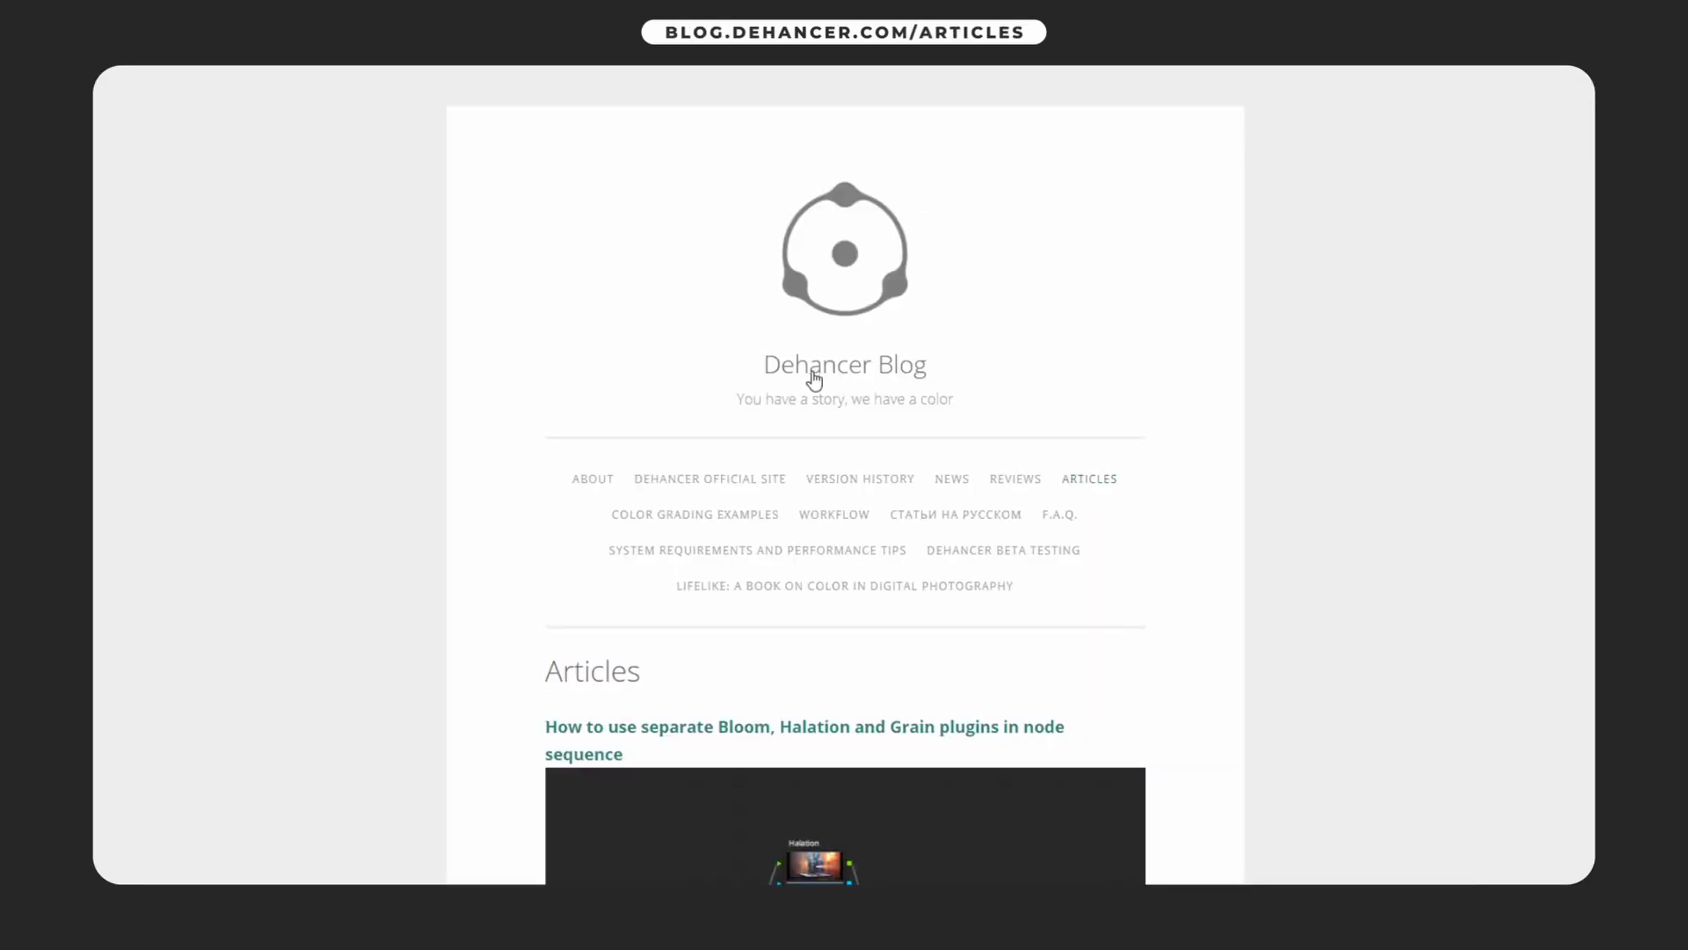
{"action": "scroll", "coordinate": [810, 437], "scroll_direction": "down", "scroll_amount": 6}
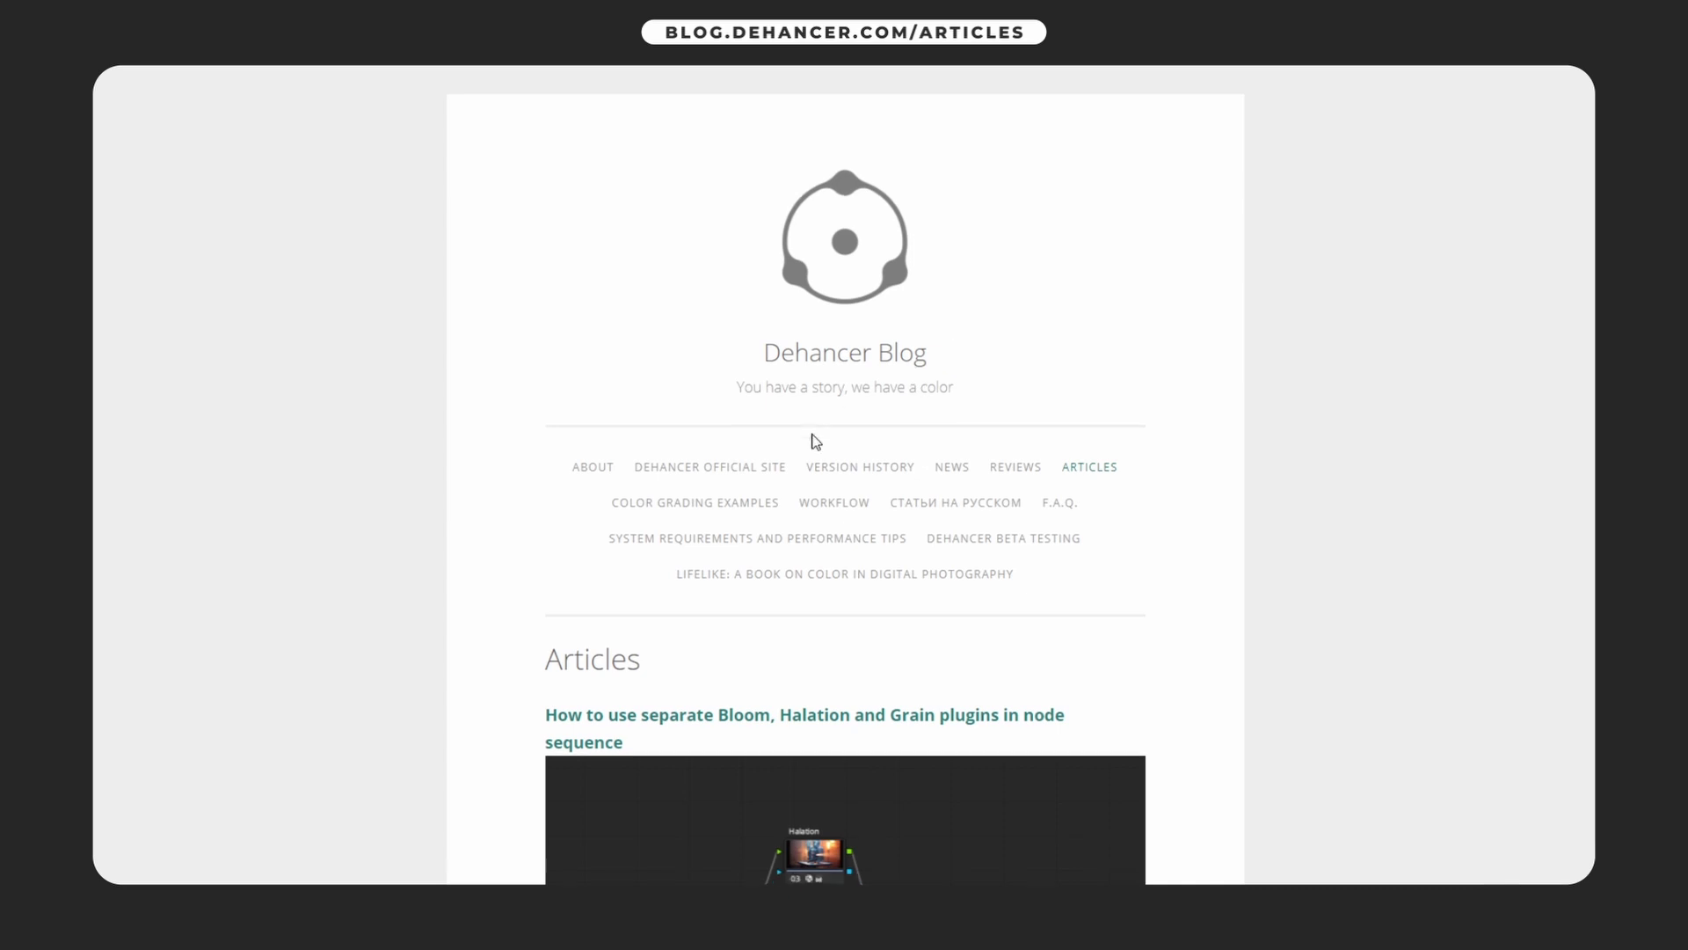
{"action": "scroll", "coordinate": [1053, 472], "scroll_direction": "down", "scroll_amount": 9}
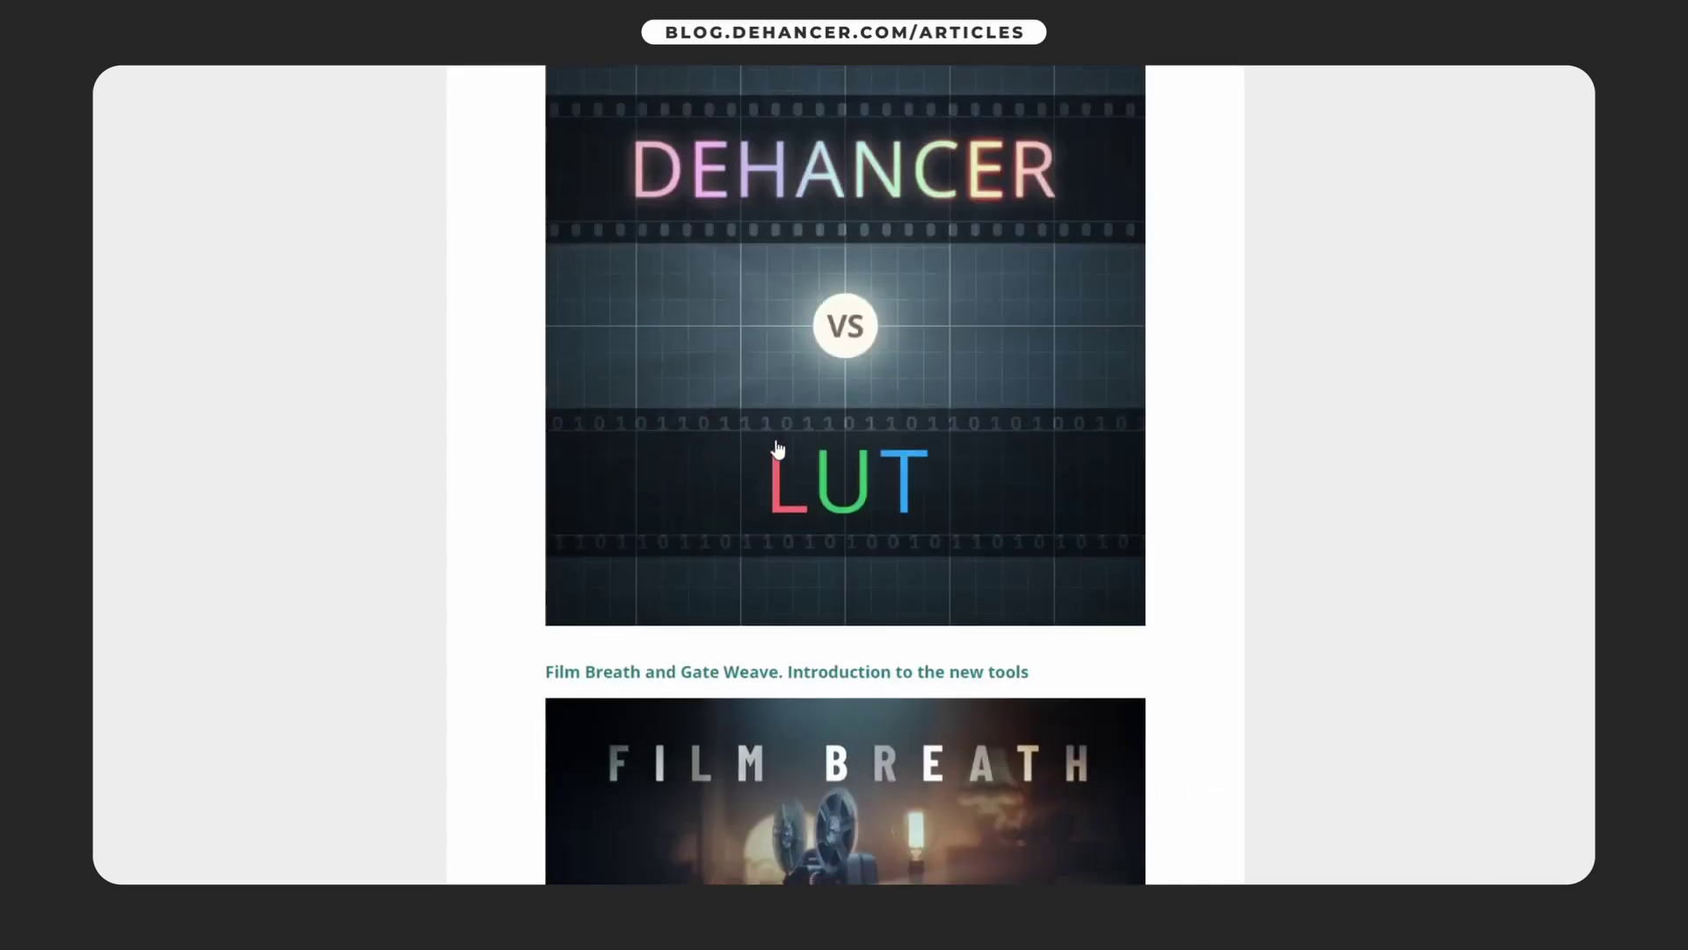
{"action": "scroll", "coordinate": [797, 508], "scroll_direction": "down", "scroll_amount": 2}
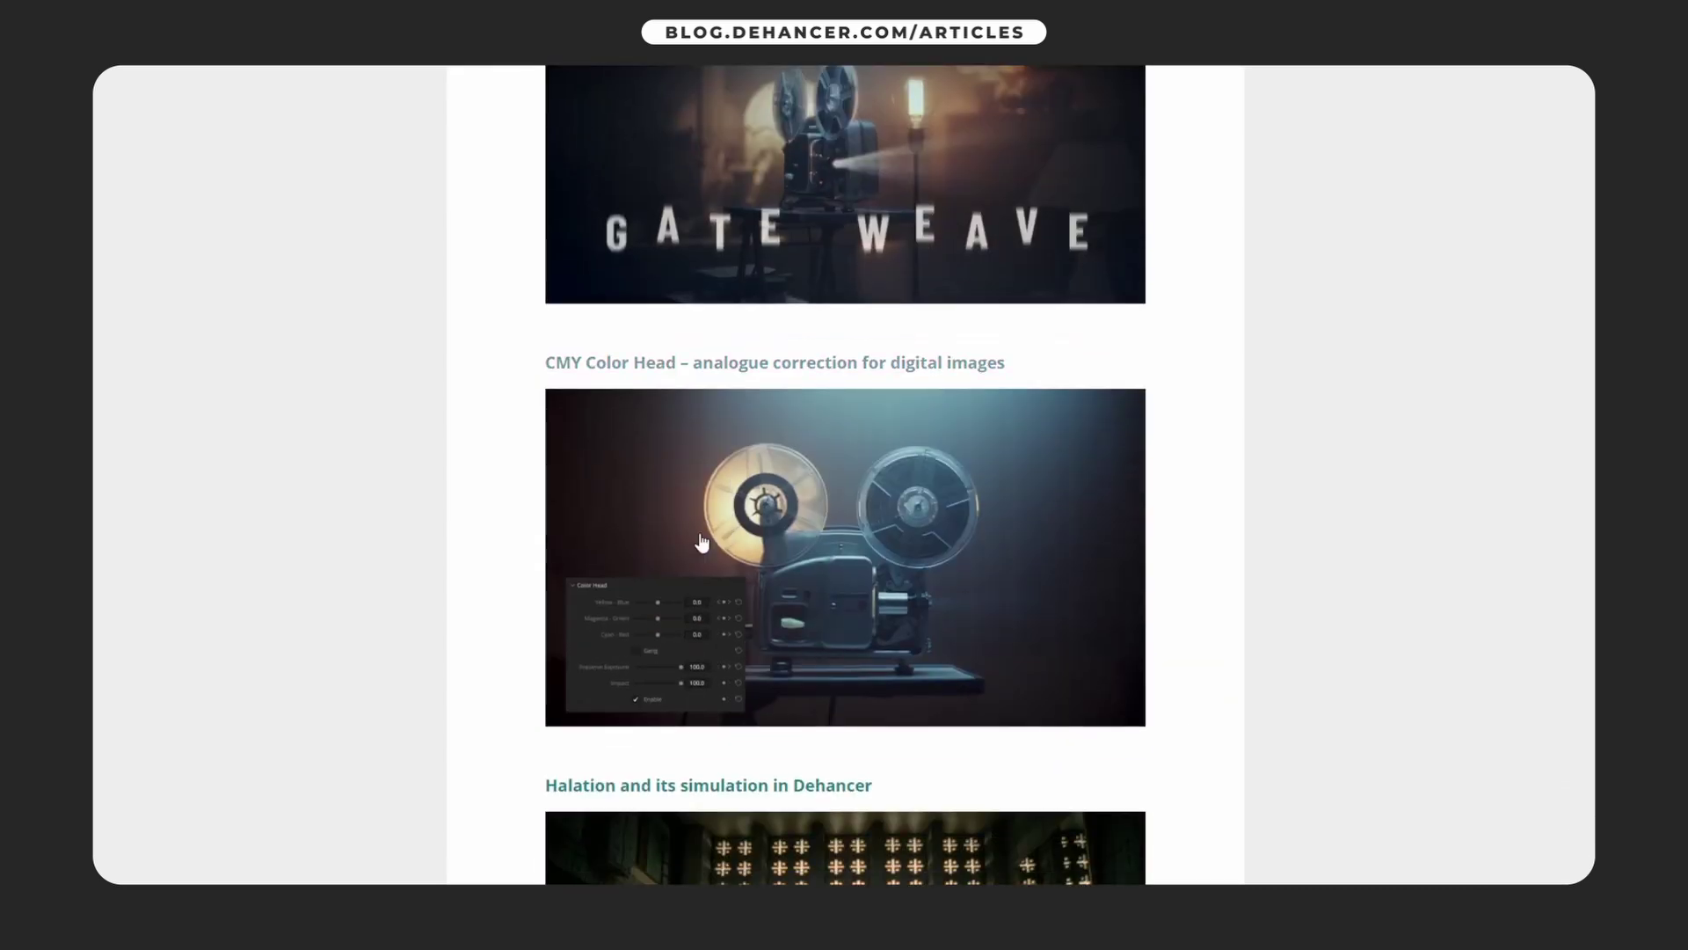
{"action": "scroll", "coordinate": [582, 501], "scroll_direction": "down", "scroll_amount": 3}
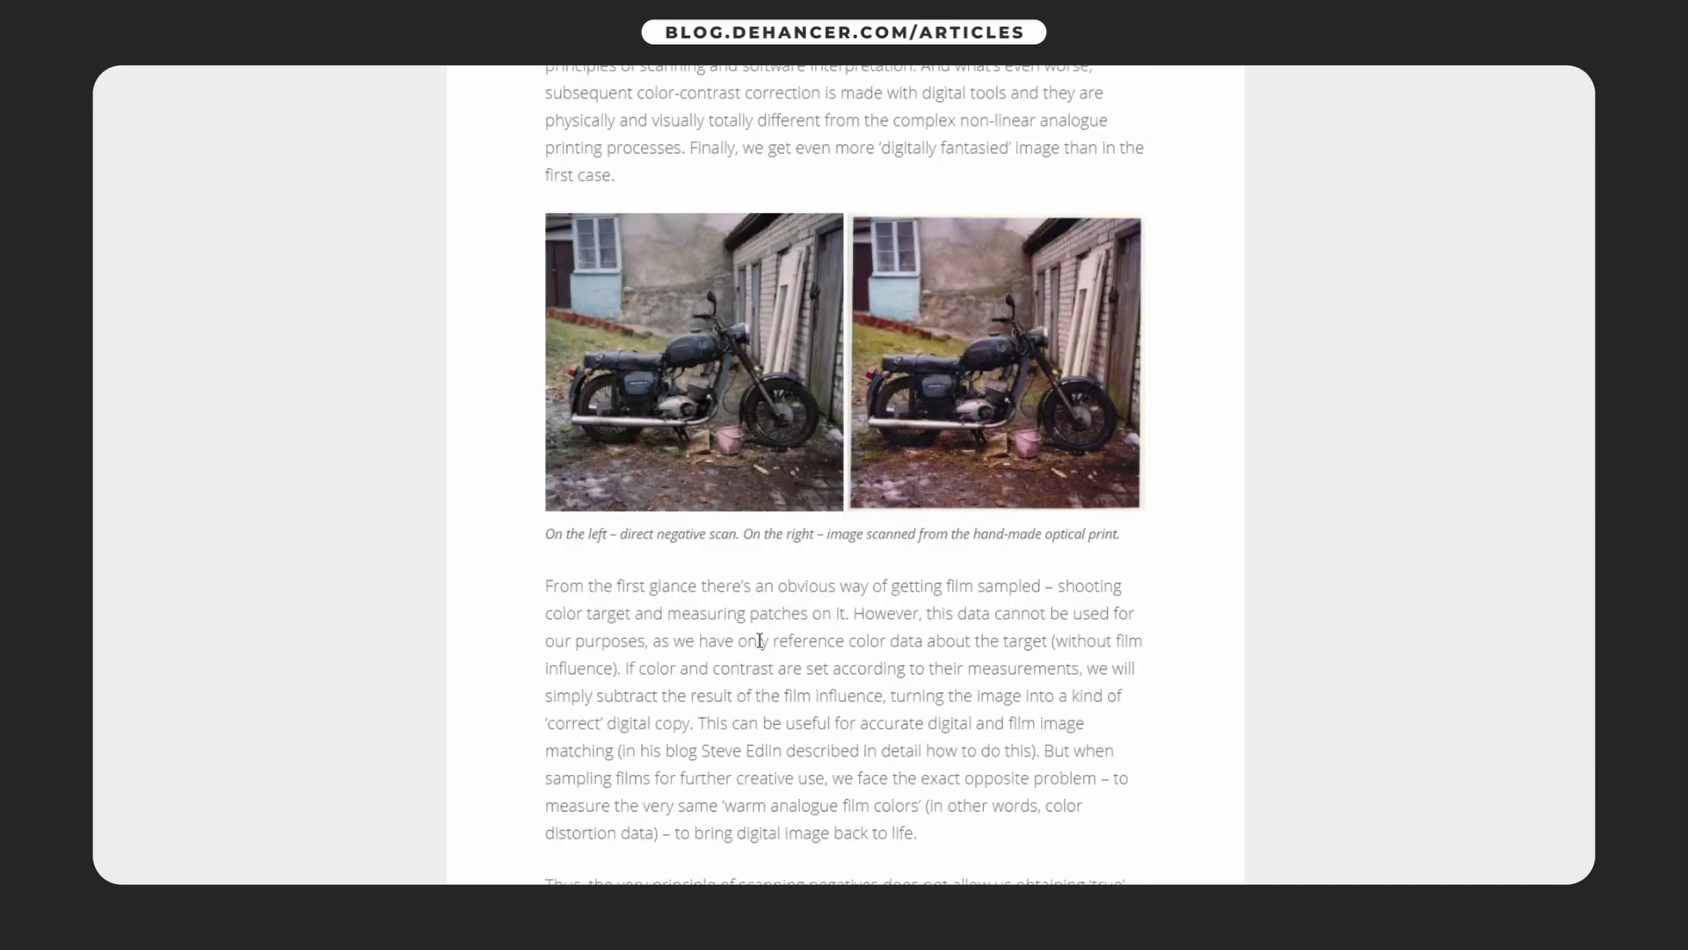
{"action": "scroll", "coordinate": [752, 659], "scroll_direction": "up", "scroll_amount": 6}
{"action": "scroll", "coordinate": [749, 656], "scroll_direction": "up", "scroll_amount": 20}
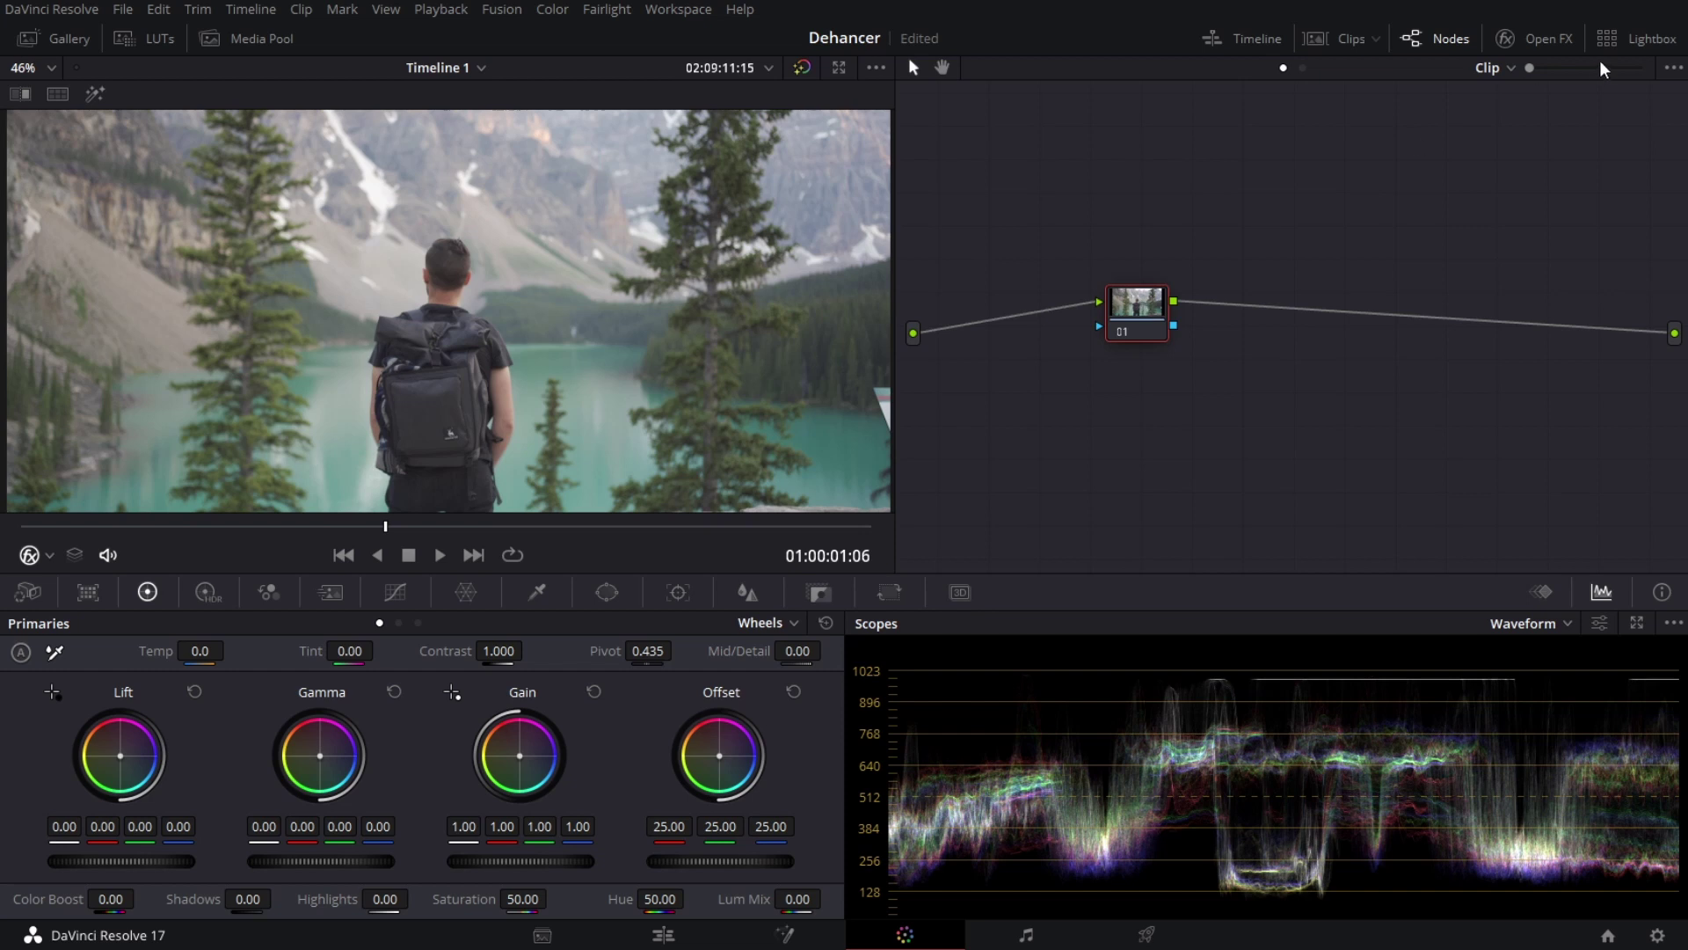
Step: Apply Dehancer Pro 4.0.0 from the 'dehanc' library search to node 01 and review its settings
{"action": "left_click", "coordinate": [1539, 41]}
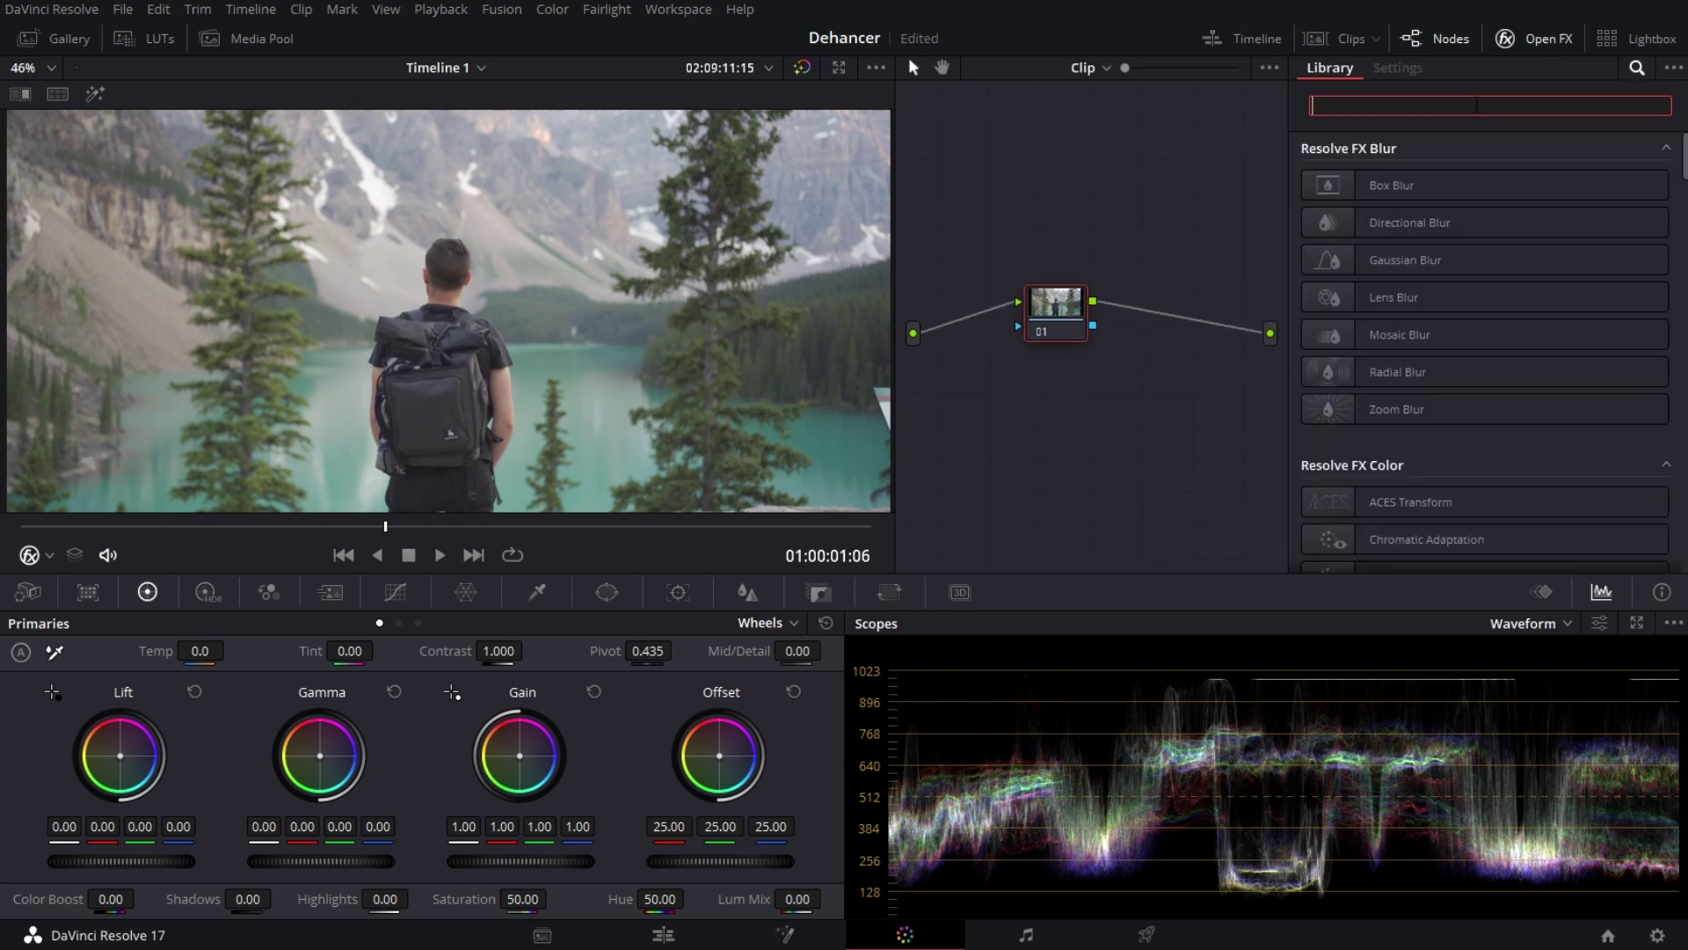
{"action": "type", "text": "dehancer"}
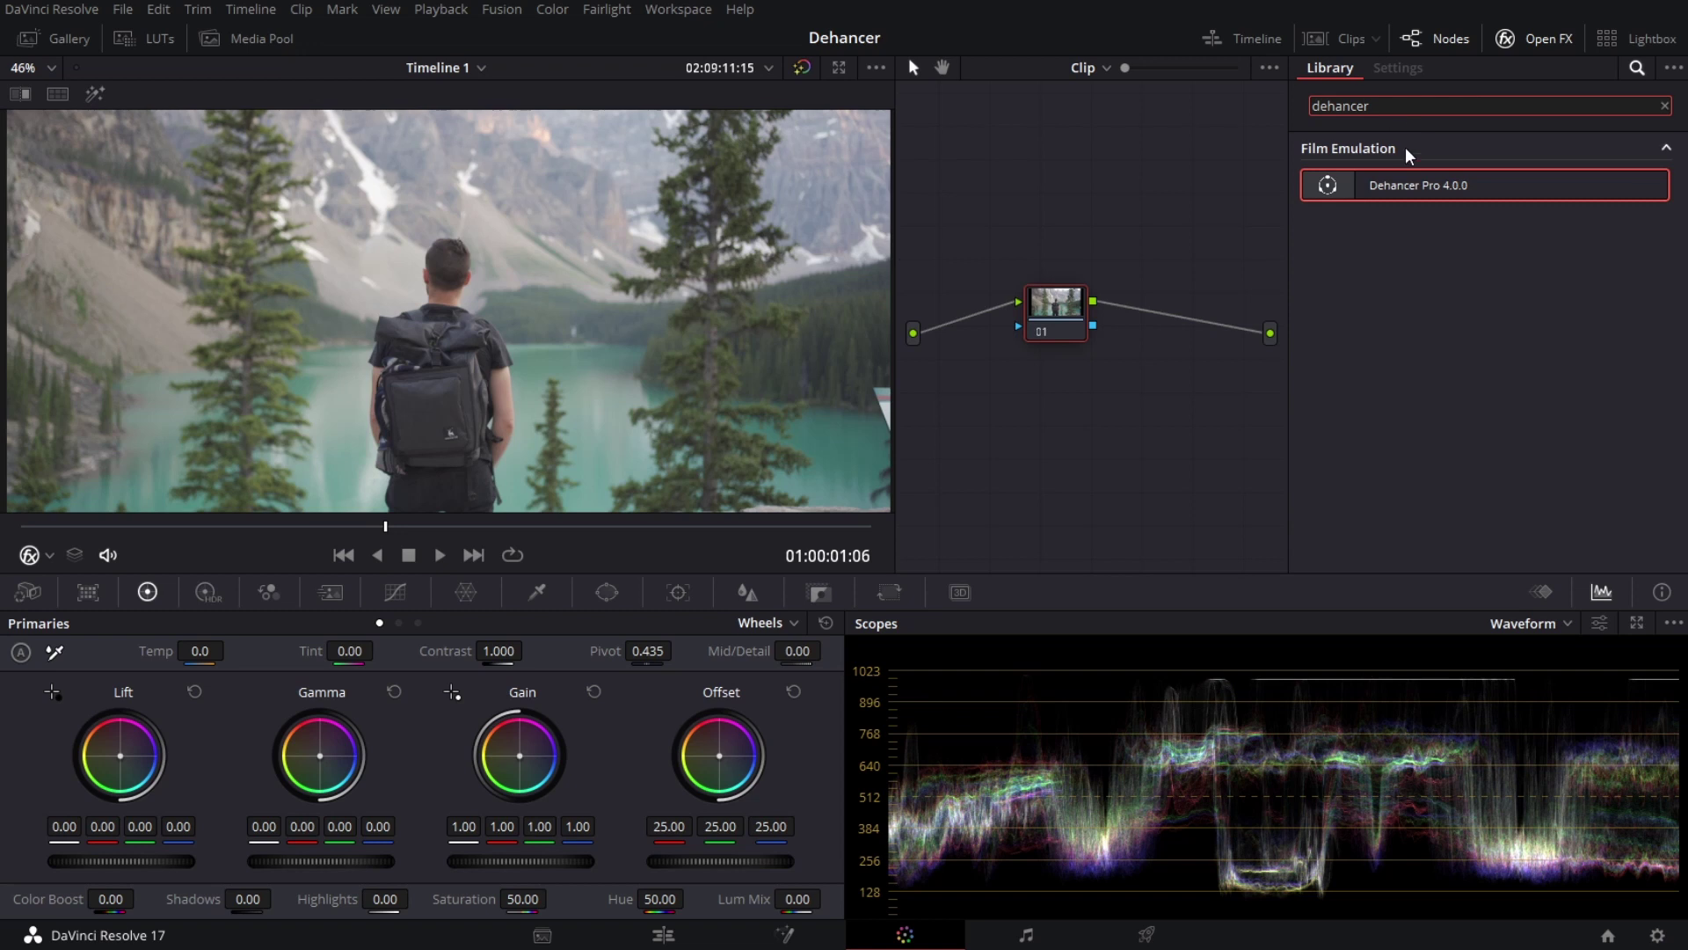
{"action": "left_click_drag", "start_coordinate": [1404, 186], "coordinate": [1037, 304]}
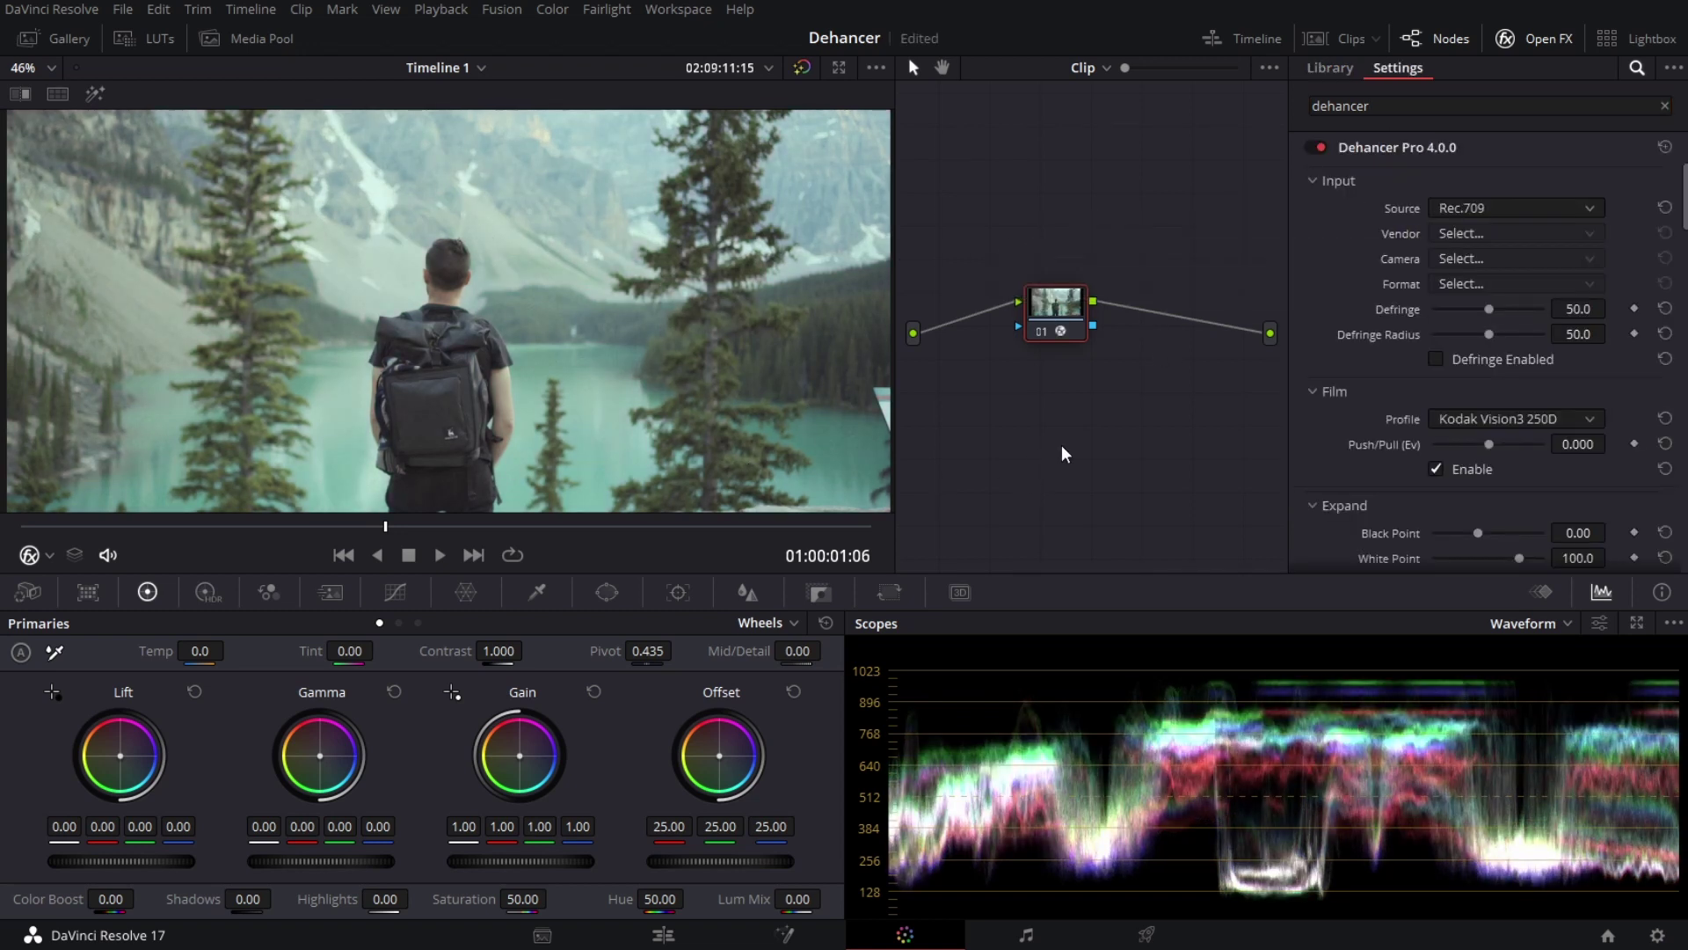
{"action": "scroll", "coordinate": [1340, 452], "scroll_direction": "down", "scroll_amount": 8}
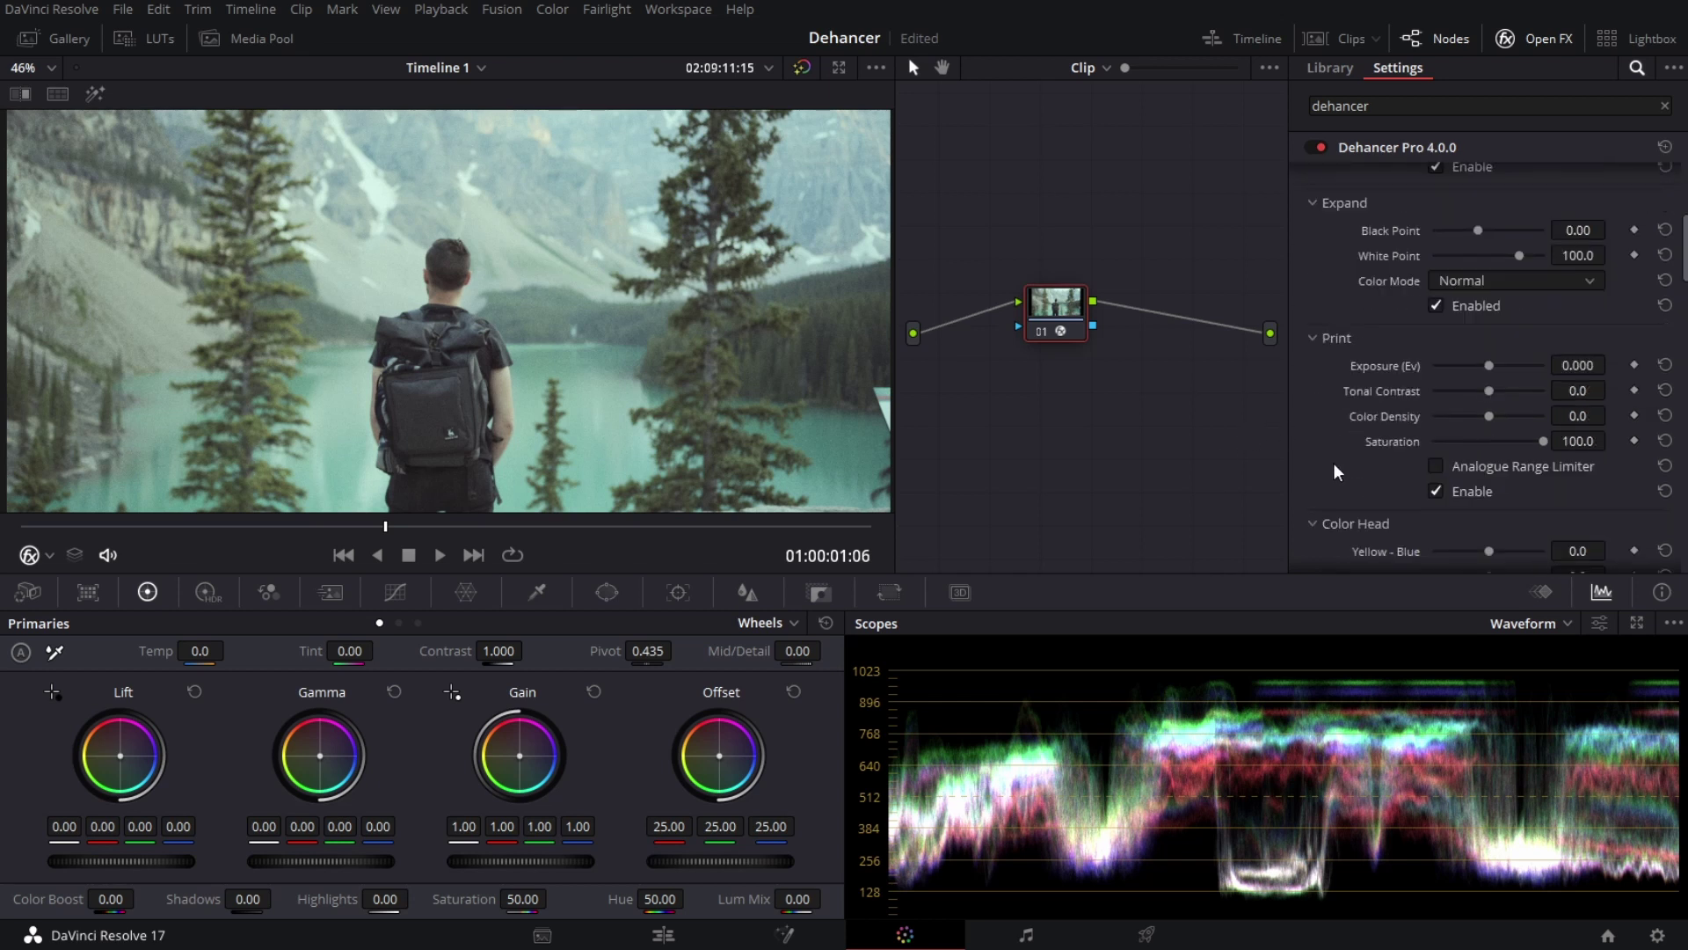
{"action": "scroll", "coordinate": [1340, 467], "scroll_direction": "down", "scroll_amount": 3}
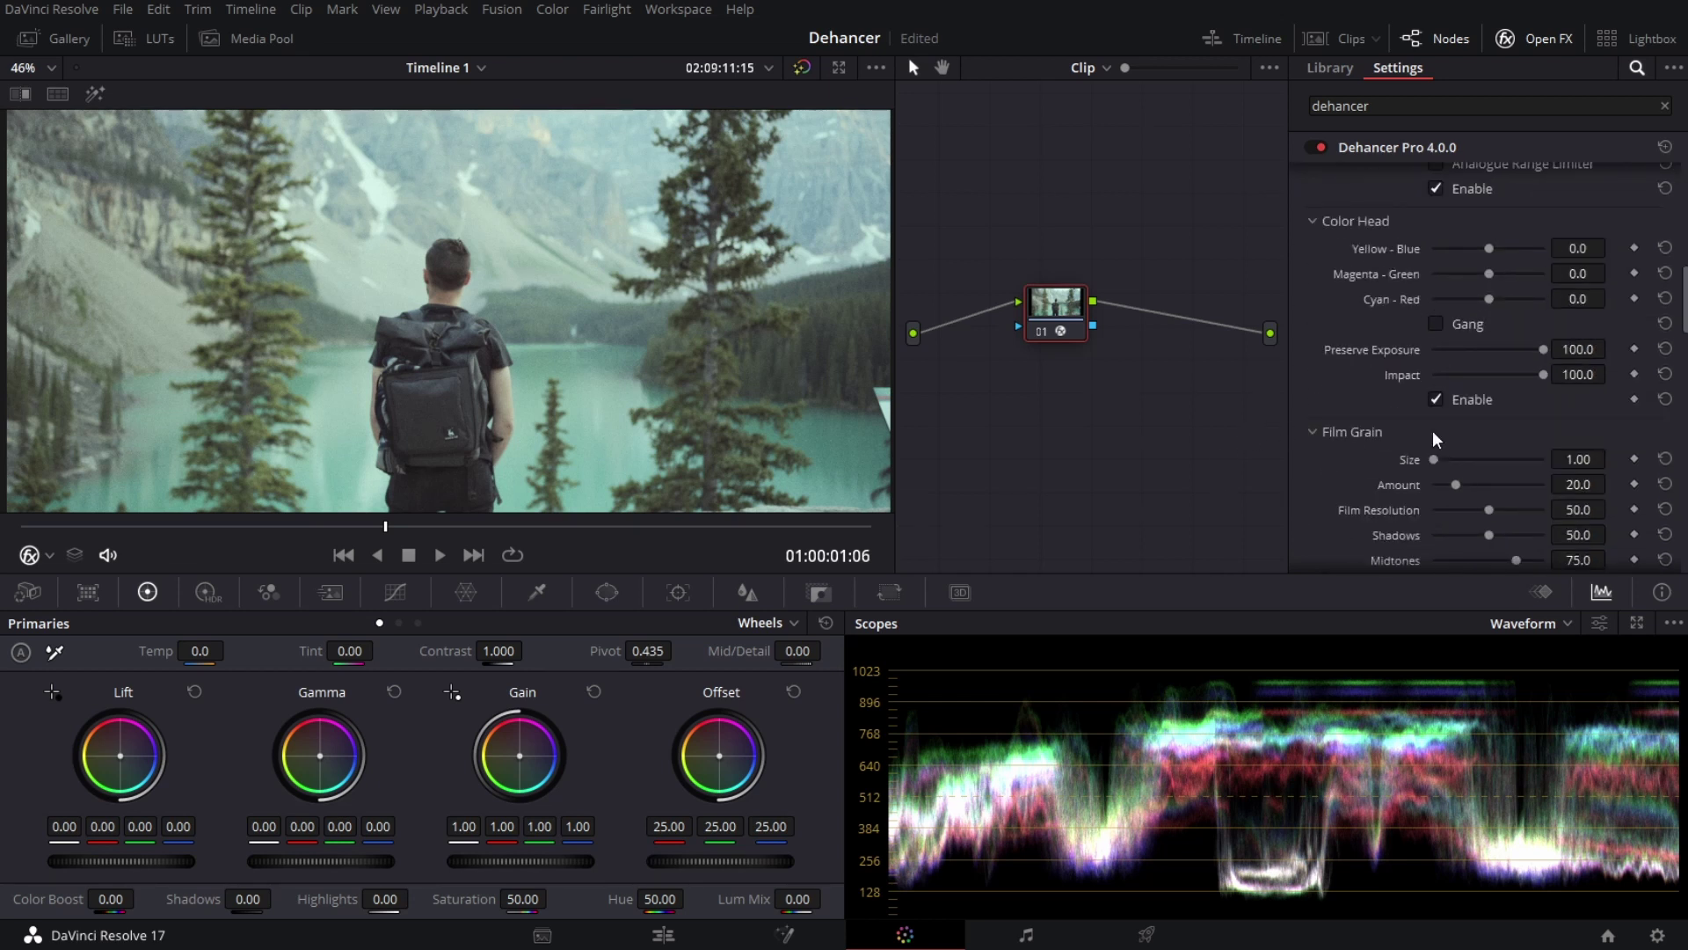
{"action": "scroll", "coordinate": [1433, 442], "scroll_direction": "down", "scroll_amount": 3}
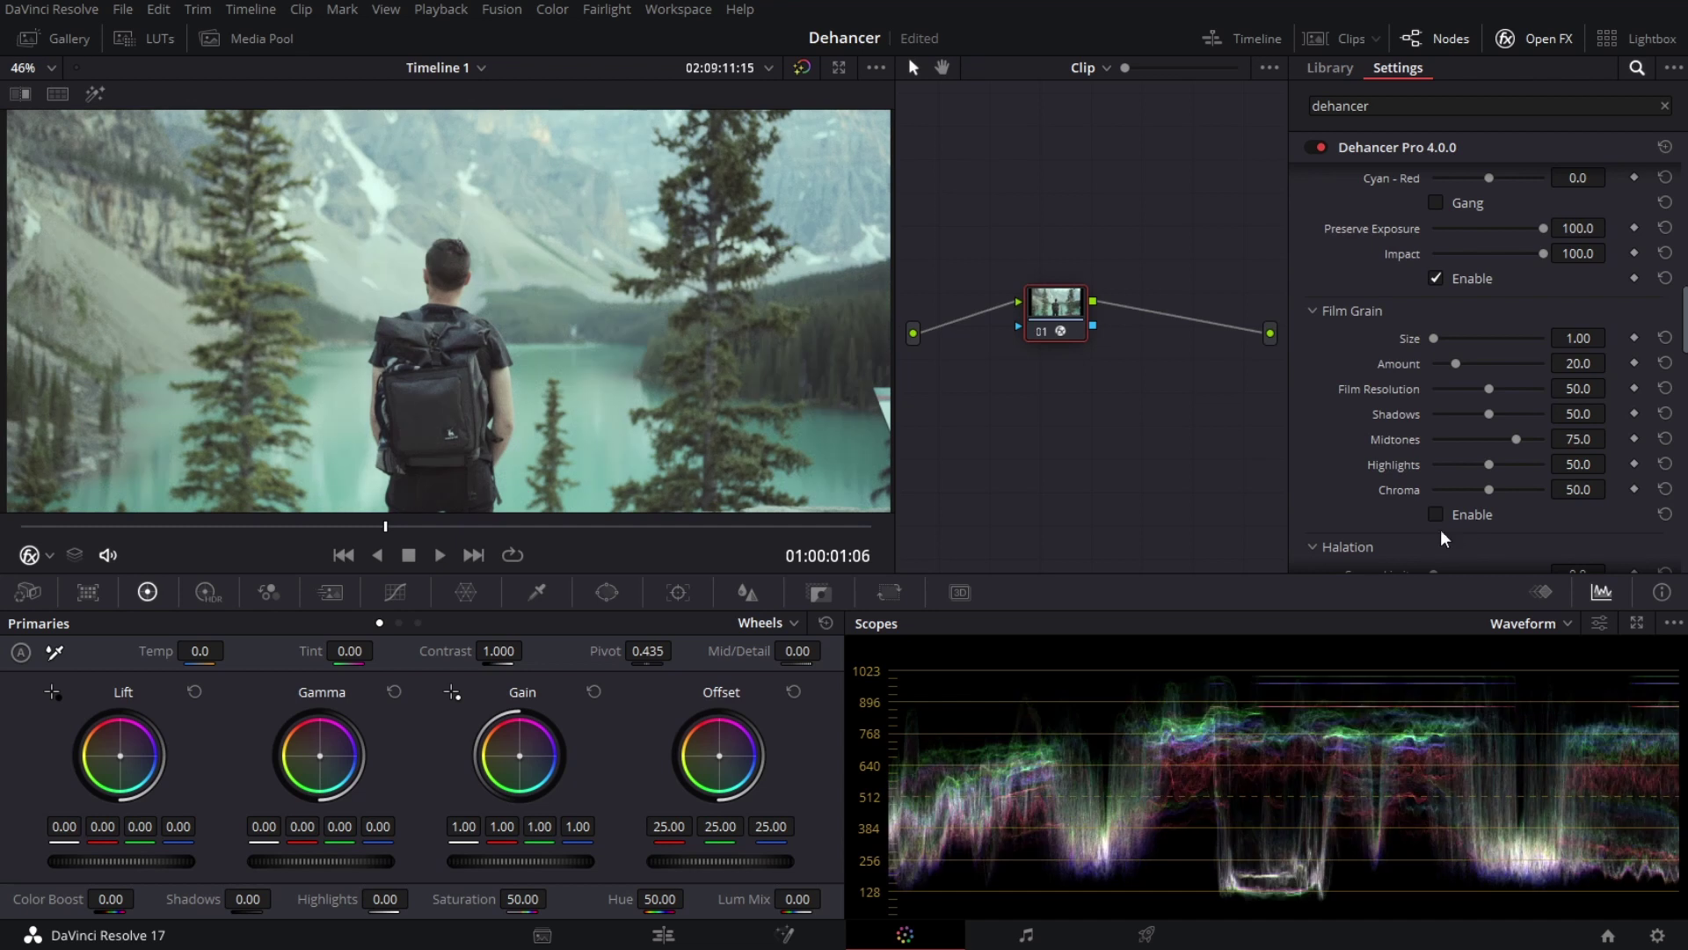
{"action": "scroll", "coordinate": [1443, 533], "scroll_direction": "up", "scroll_amount": 14}
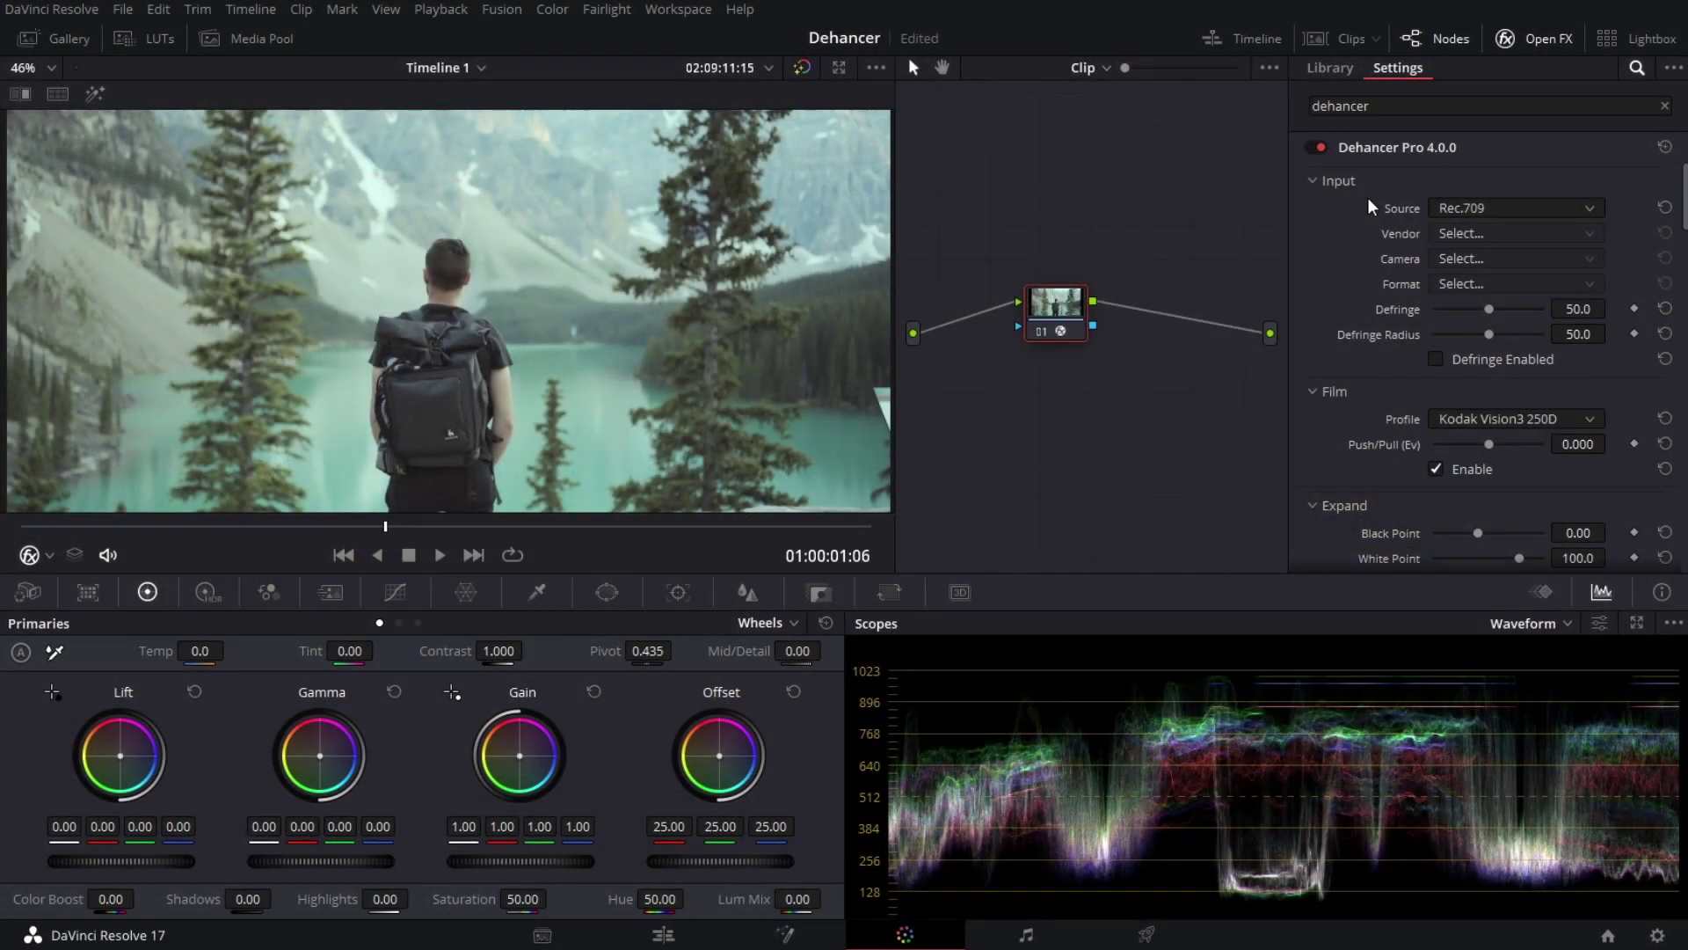
{"action": "left_click", "coordinate": [1450, 209]}
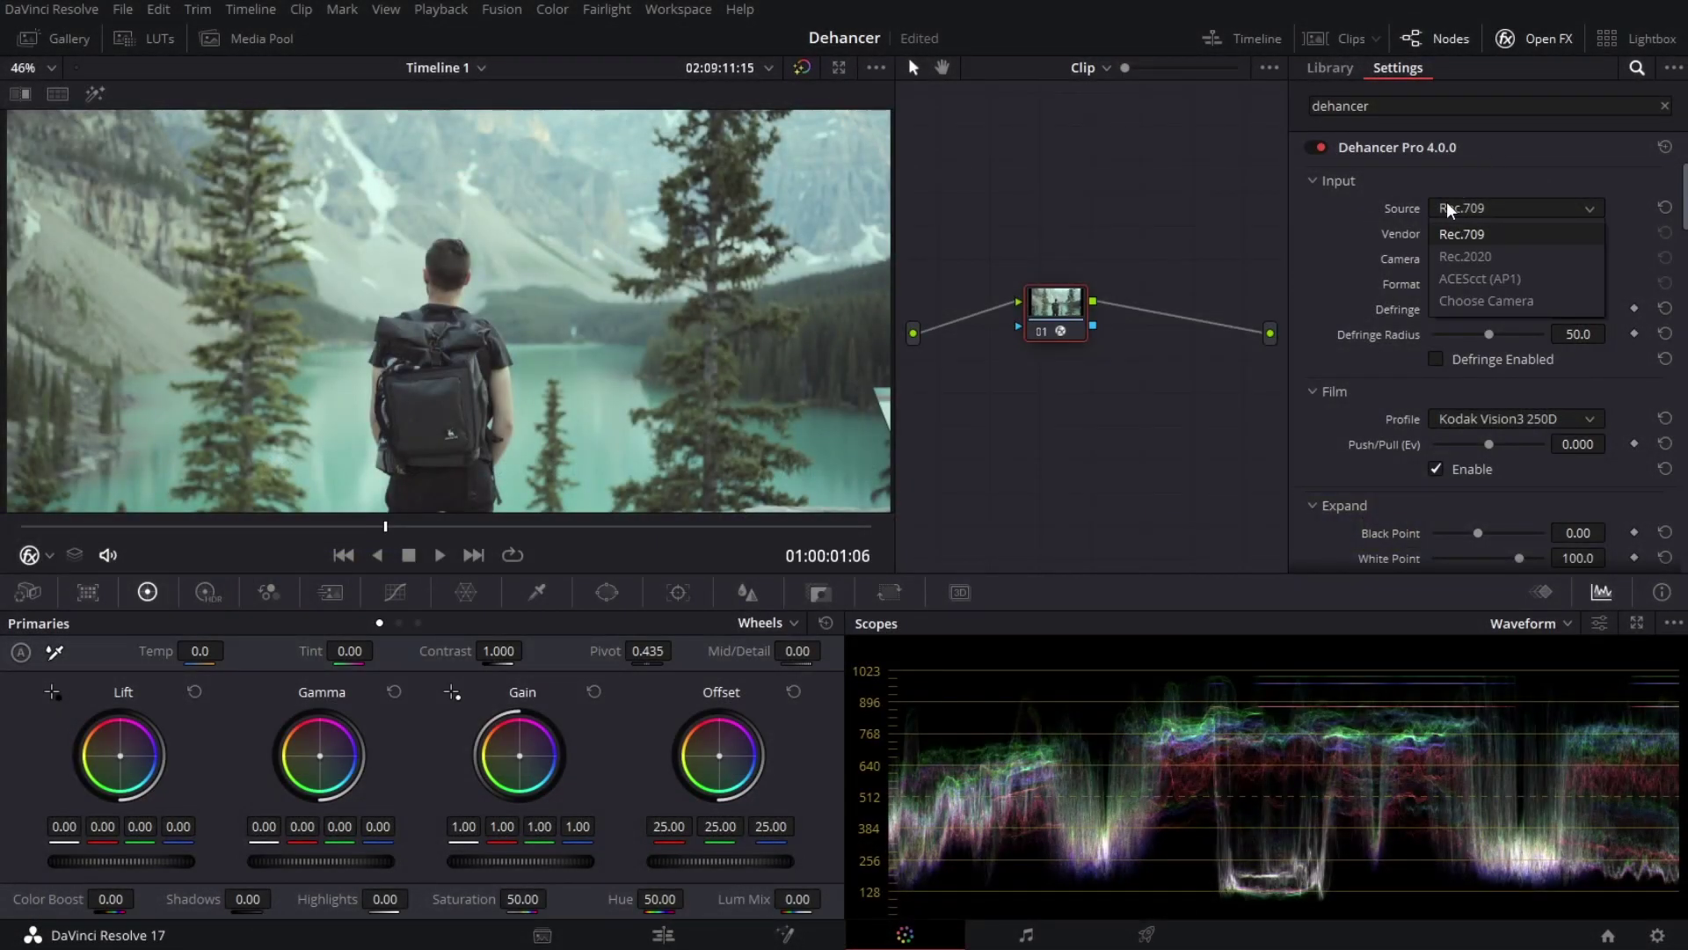
{"action": "left_click", "coordinate": [1456, 312]}
{"action": "left_click", "coordinate": [1453, 235]}
{"action": "left_click", "coordinate": [1460, 431]}
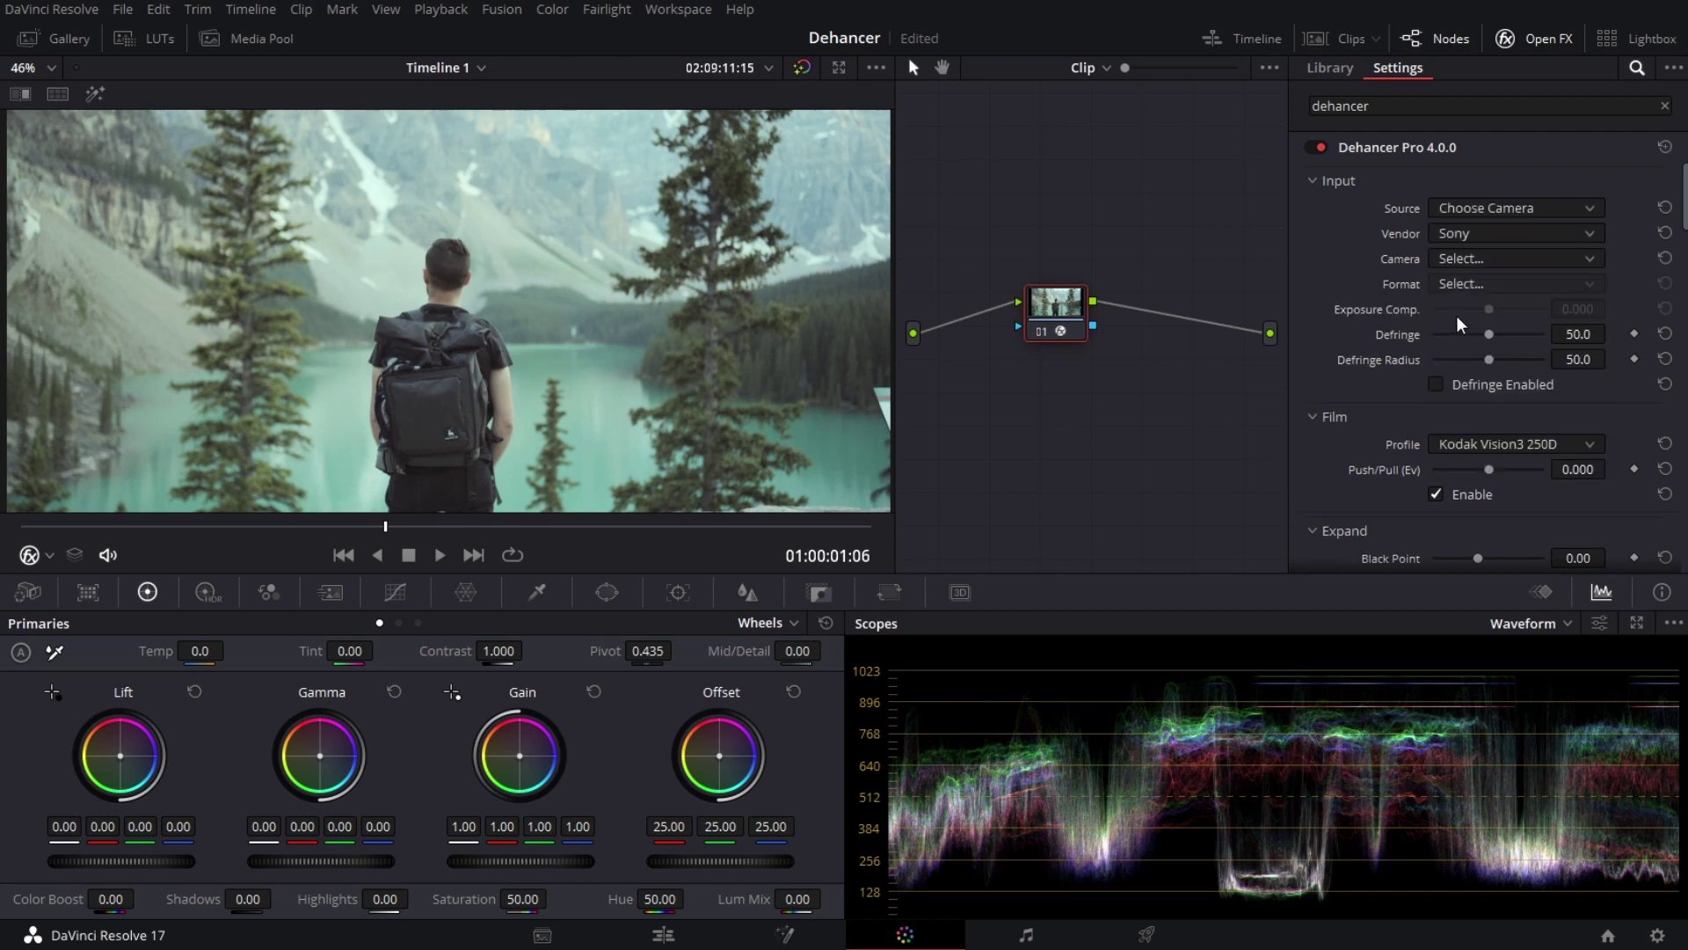
{"action": "left_click", "coordinate": [1482, 260]}
{"action": "left_click", "coordinate": [1473, 307]}
{"action": "left_click", "coordinate": [1477, 285]}
{"action": "left_click", "coordinate": [1459, 354]}
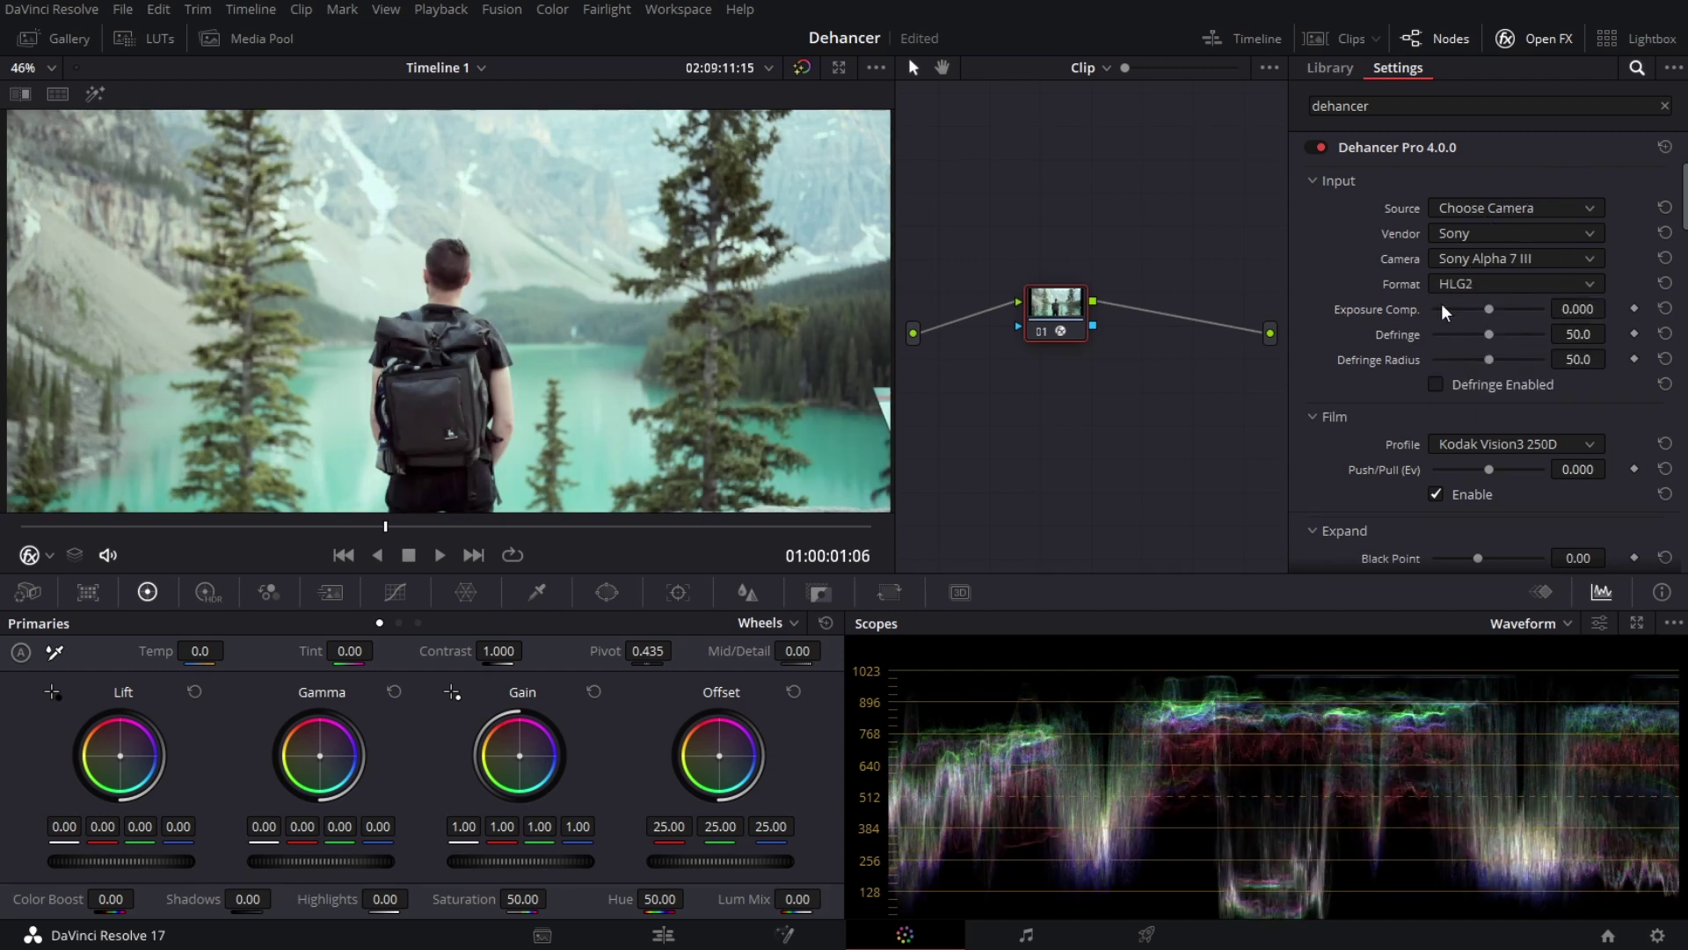
{"action": "left_click", "coordinate": [1464, 211]}
{"action": "left_click", "coordinate": [1465, 234]}
{"action": "left_click_drag", "start_coordinate": [1055, 303], "coordinate": [1148, 297]}
{"action": "key", "text": "shift+s"}
{"action": "left_click_drag", "start_coordinate": [1148, 363], "coordinate": [1040, 294]}
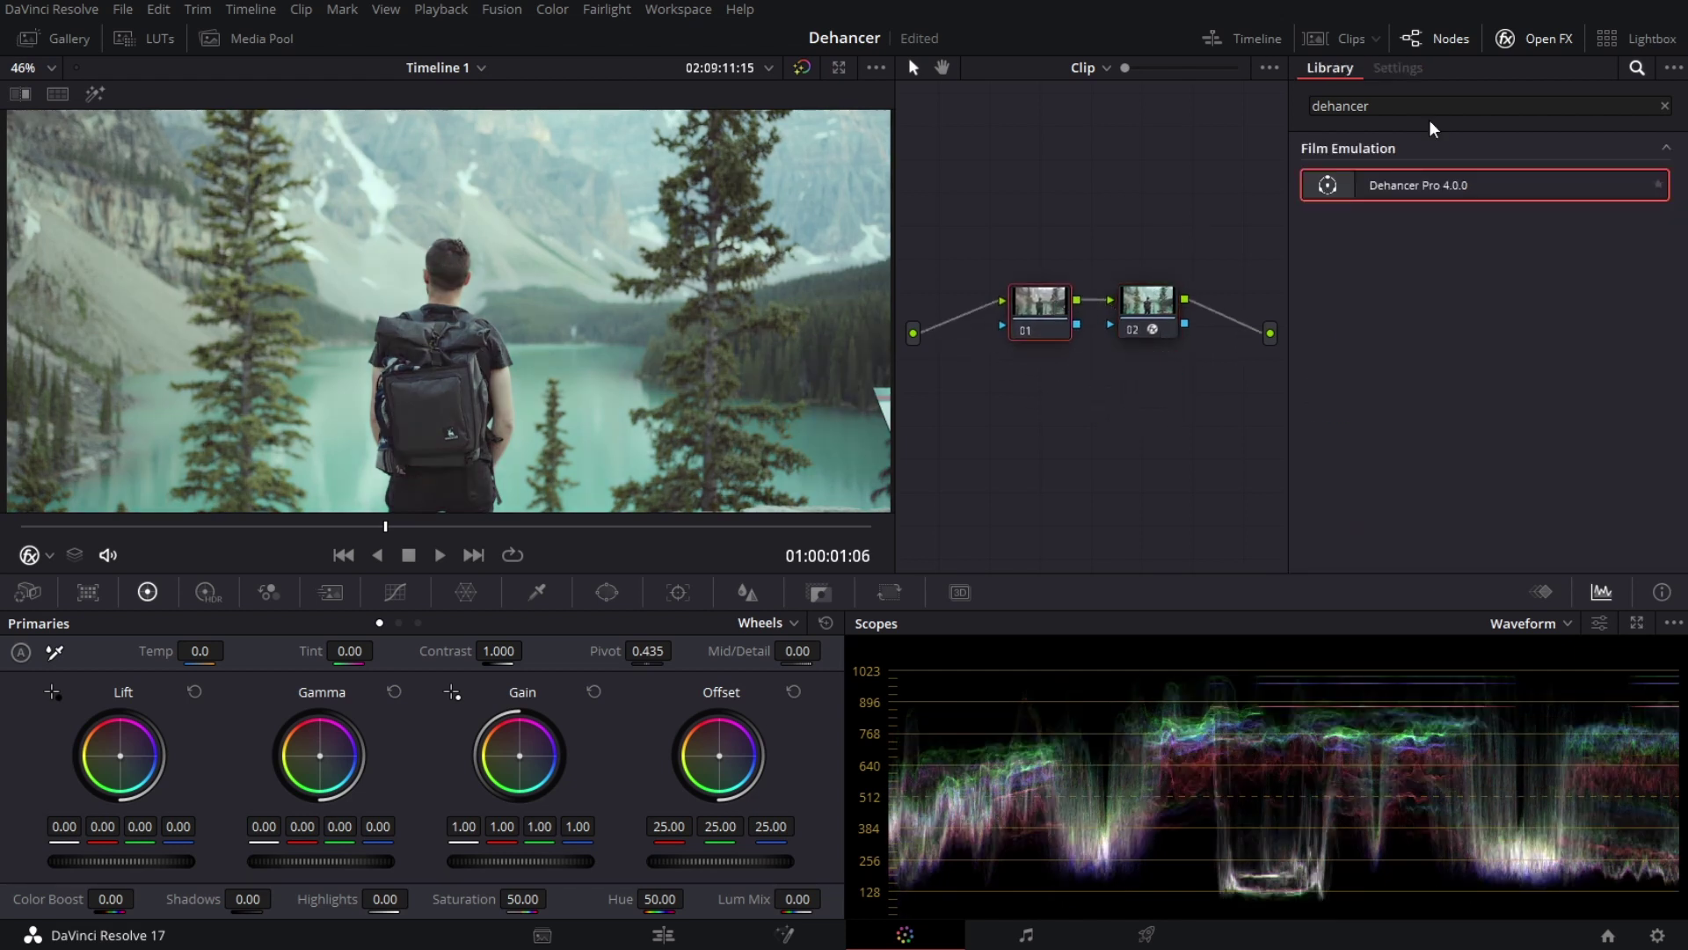
{"action": "left_click", "coordinate": [1430, 106]}
{"action": "type", "text": "color sp"}
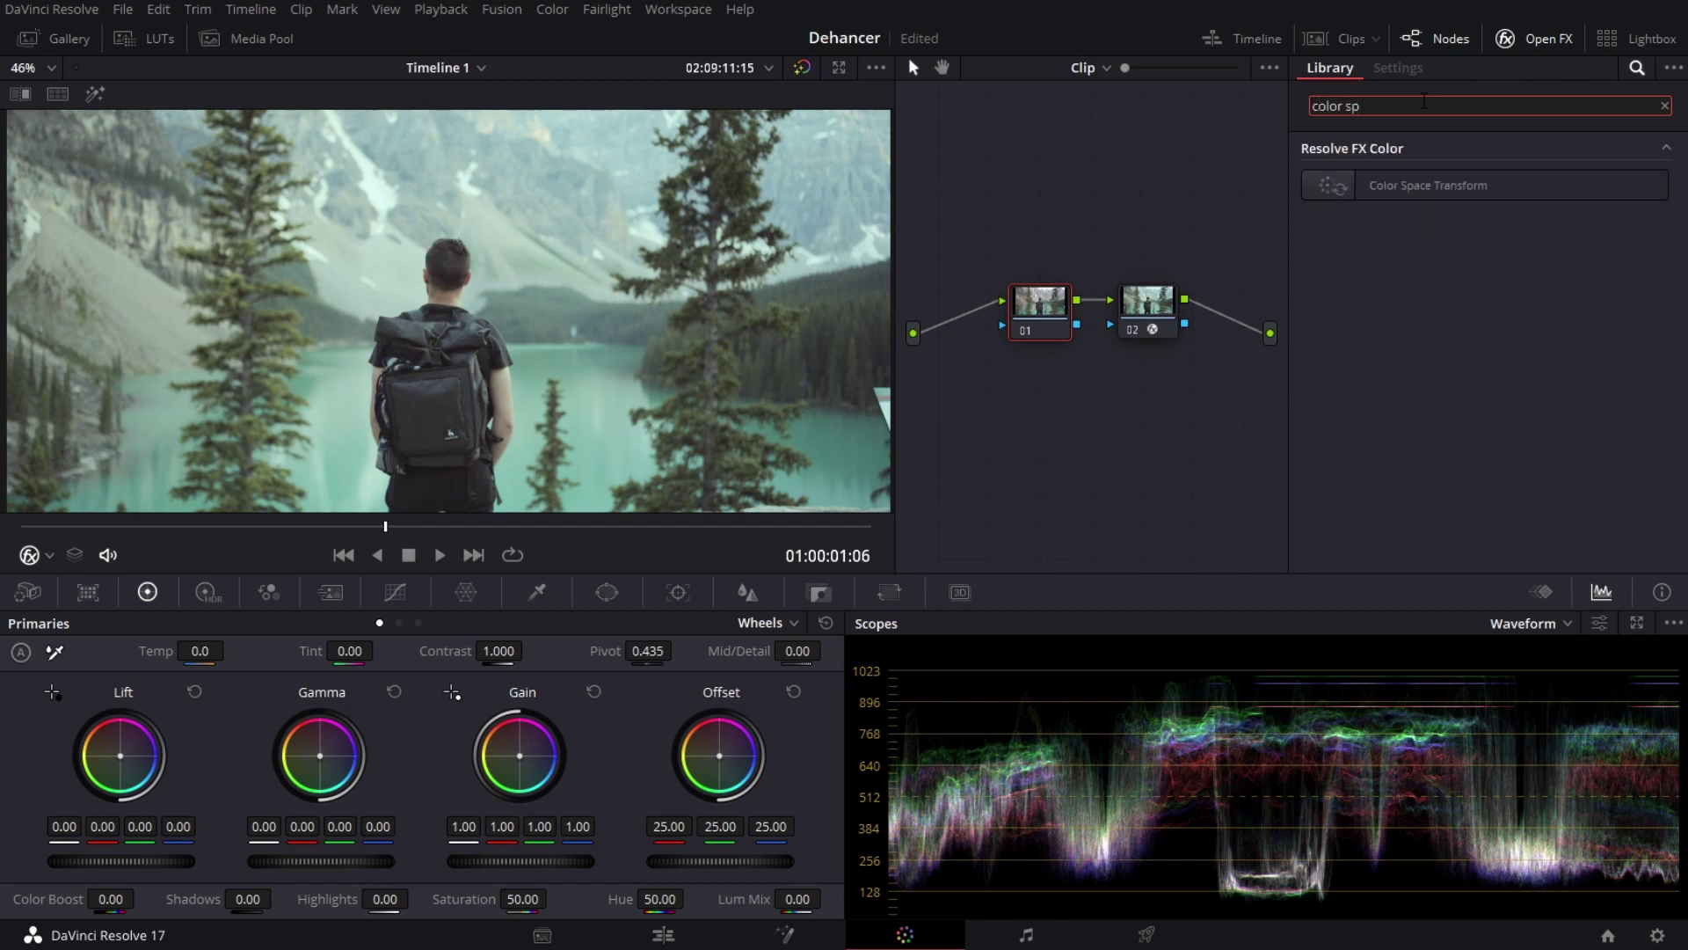
{"action": "left_click_drag", "start_coordinate": [1435, 181], "coordinate": [1040, 307]}
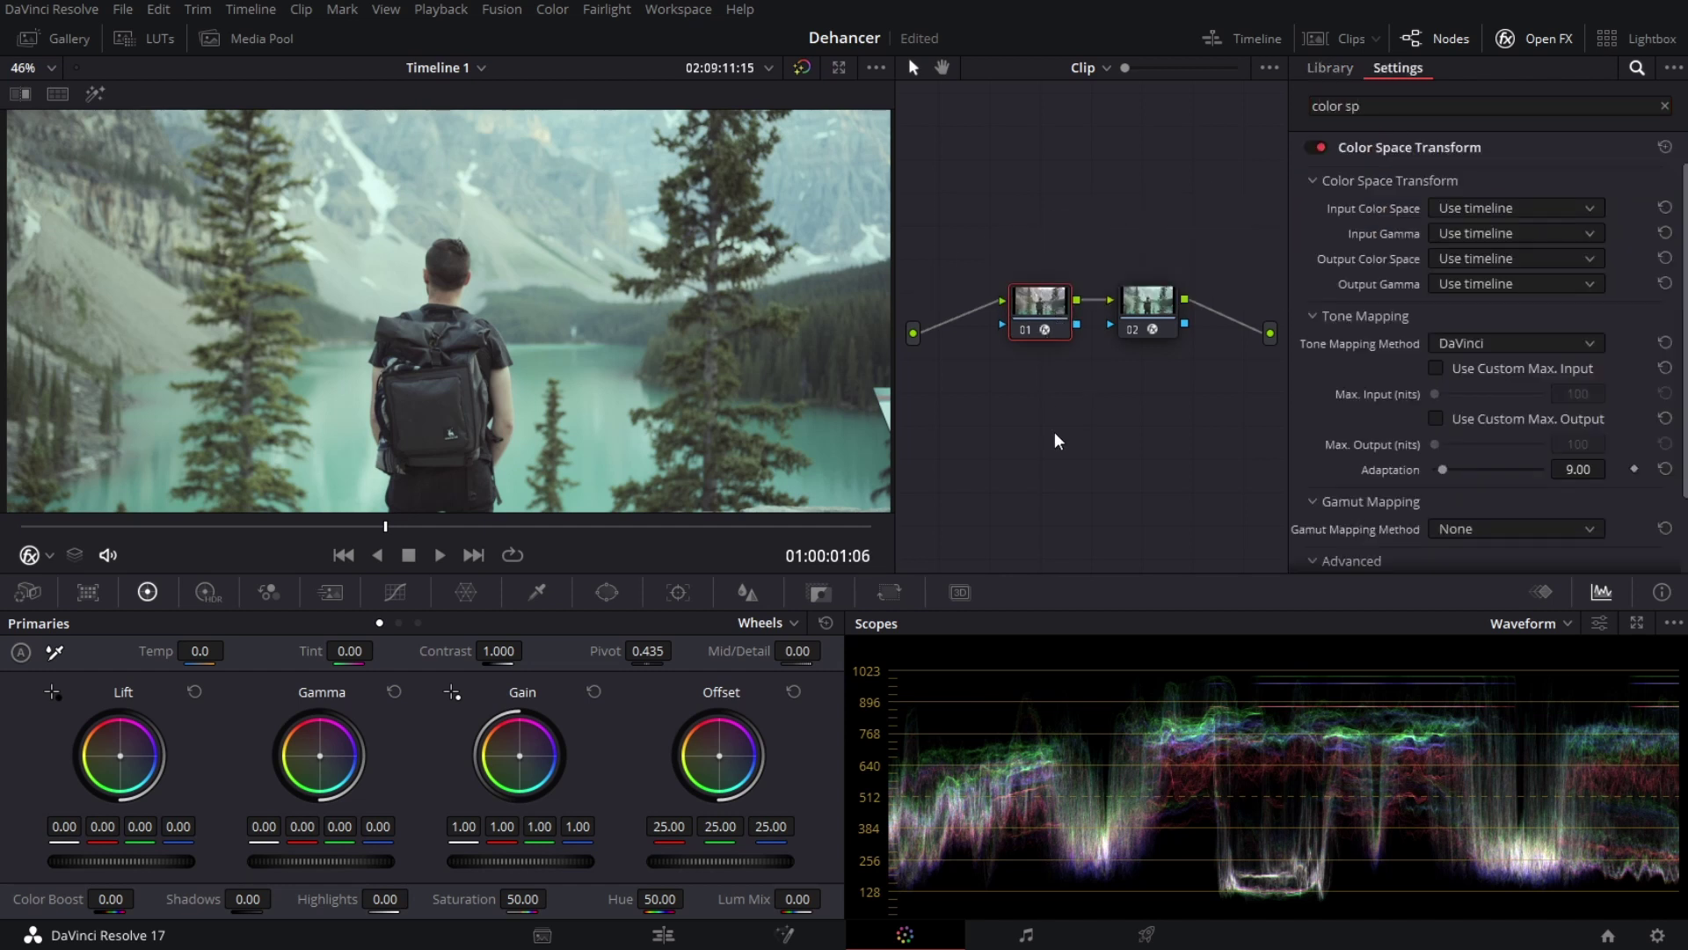
{"action": "left_click", "coordinate": [1504, 214]}
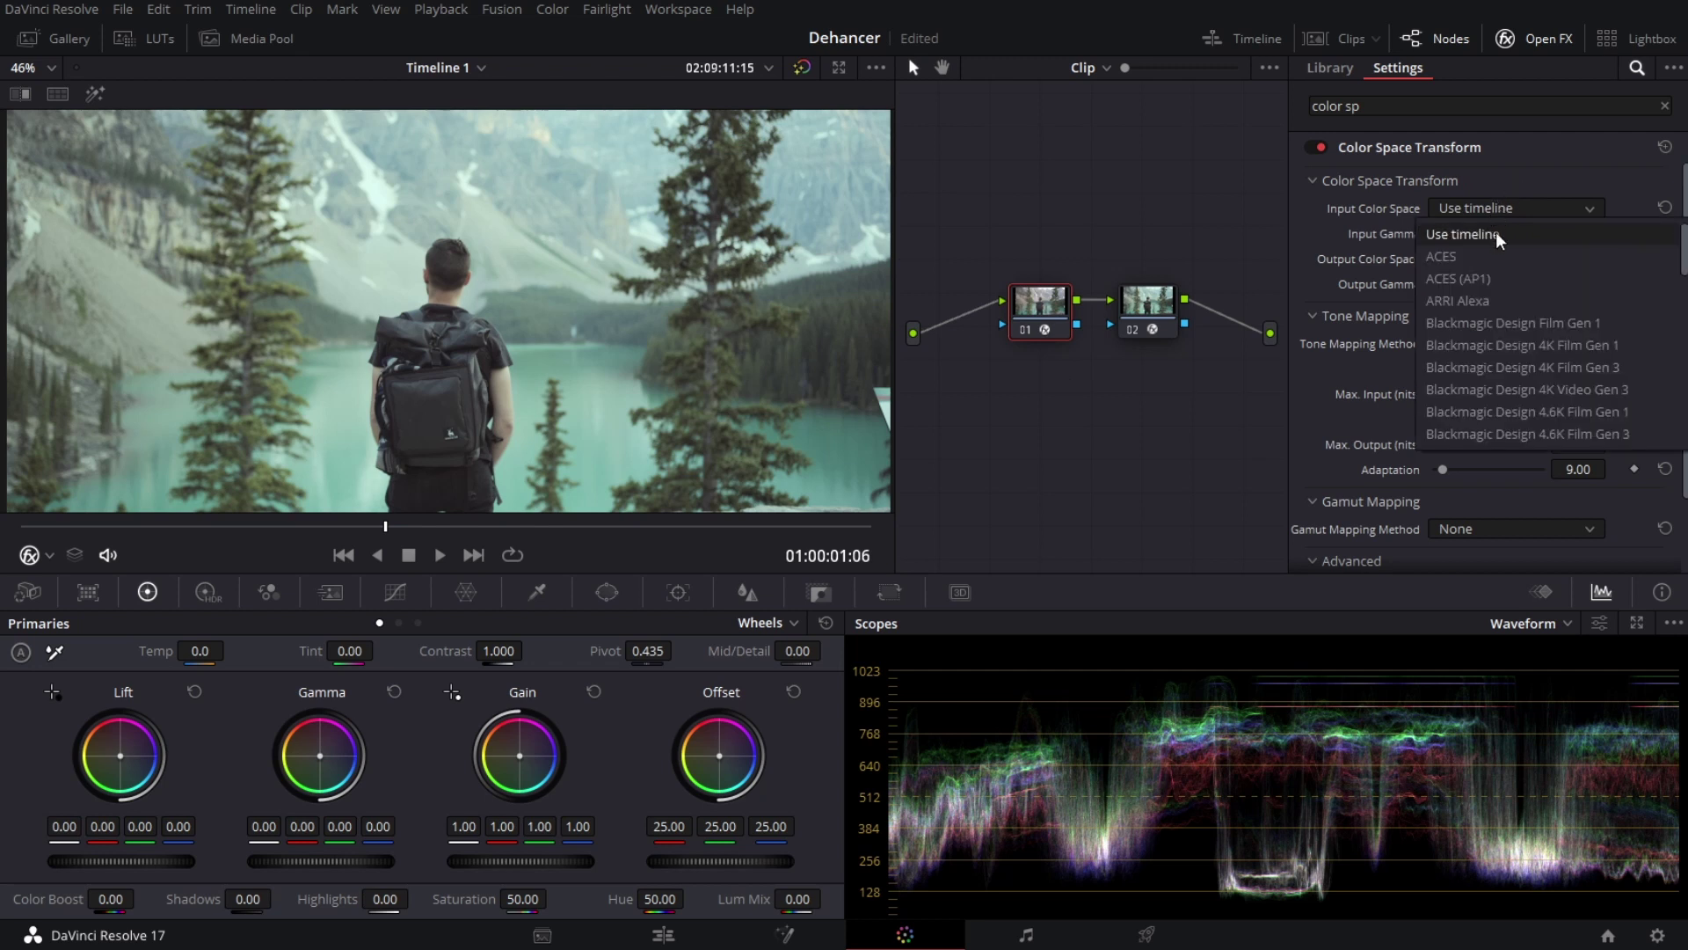
{"action": "scroll", "coordinate": [1508, 225], "scroll_direction": "down", "scroll_amount": 5}
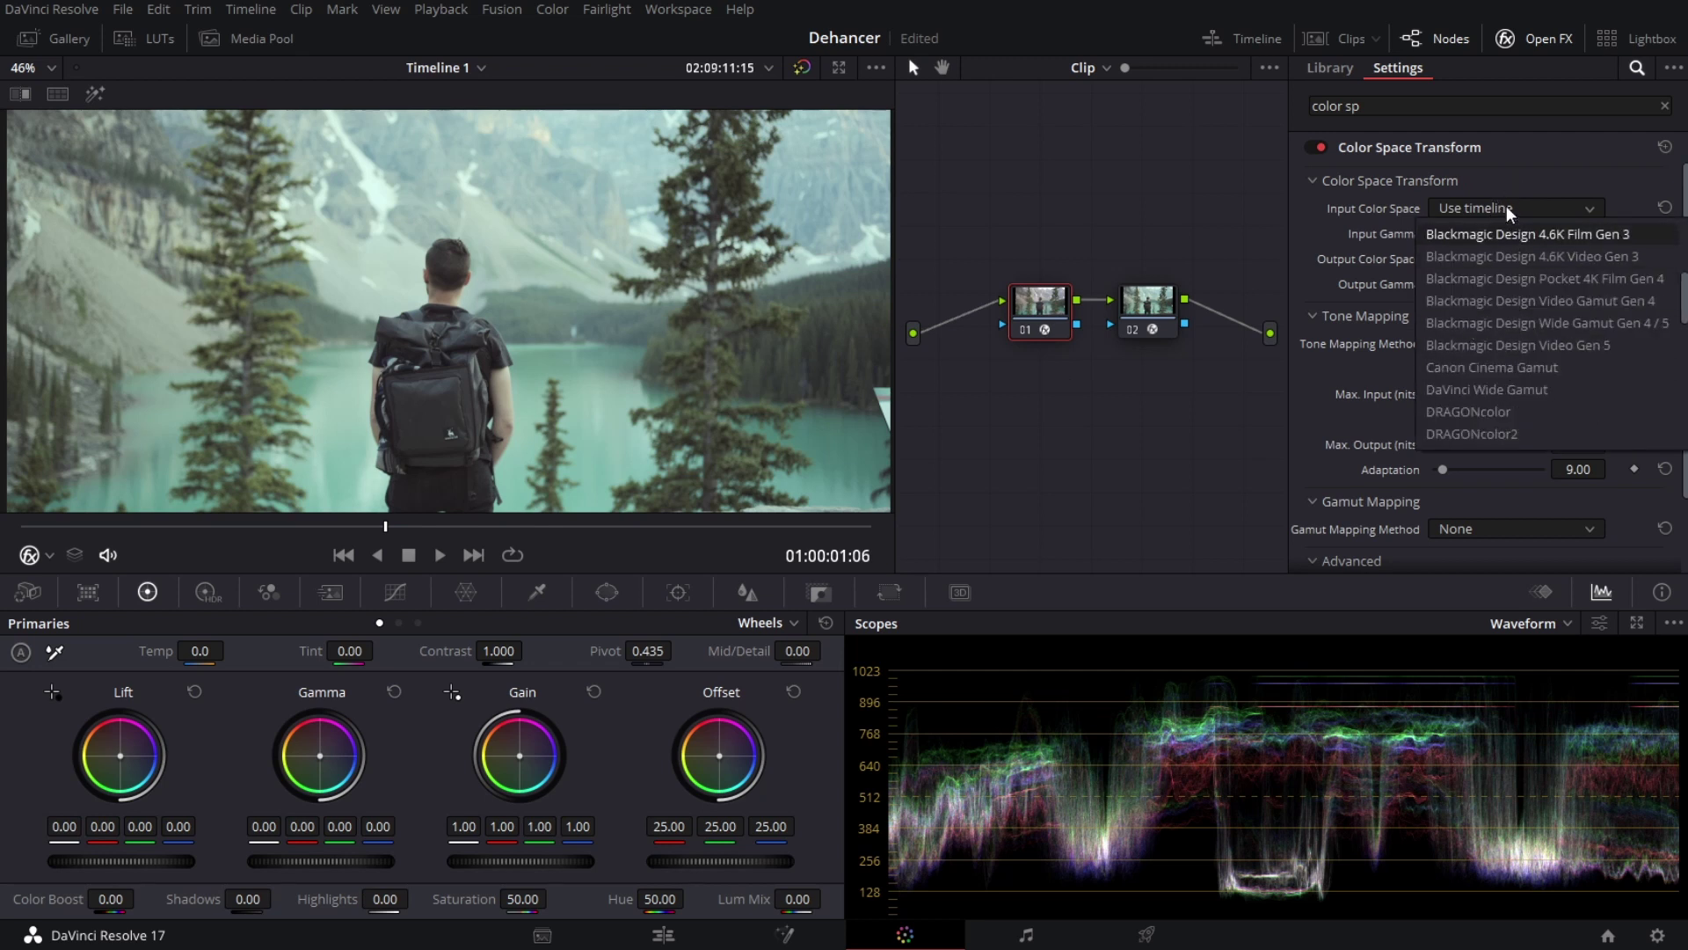
{"action": "left_click", "coordinate": [1072, 387]}
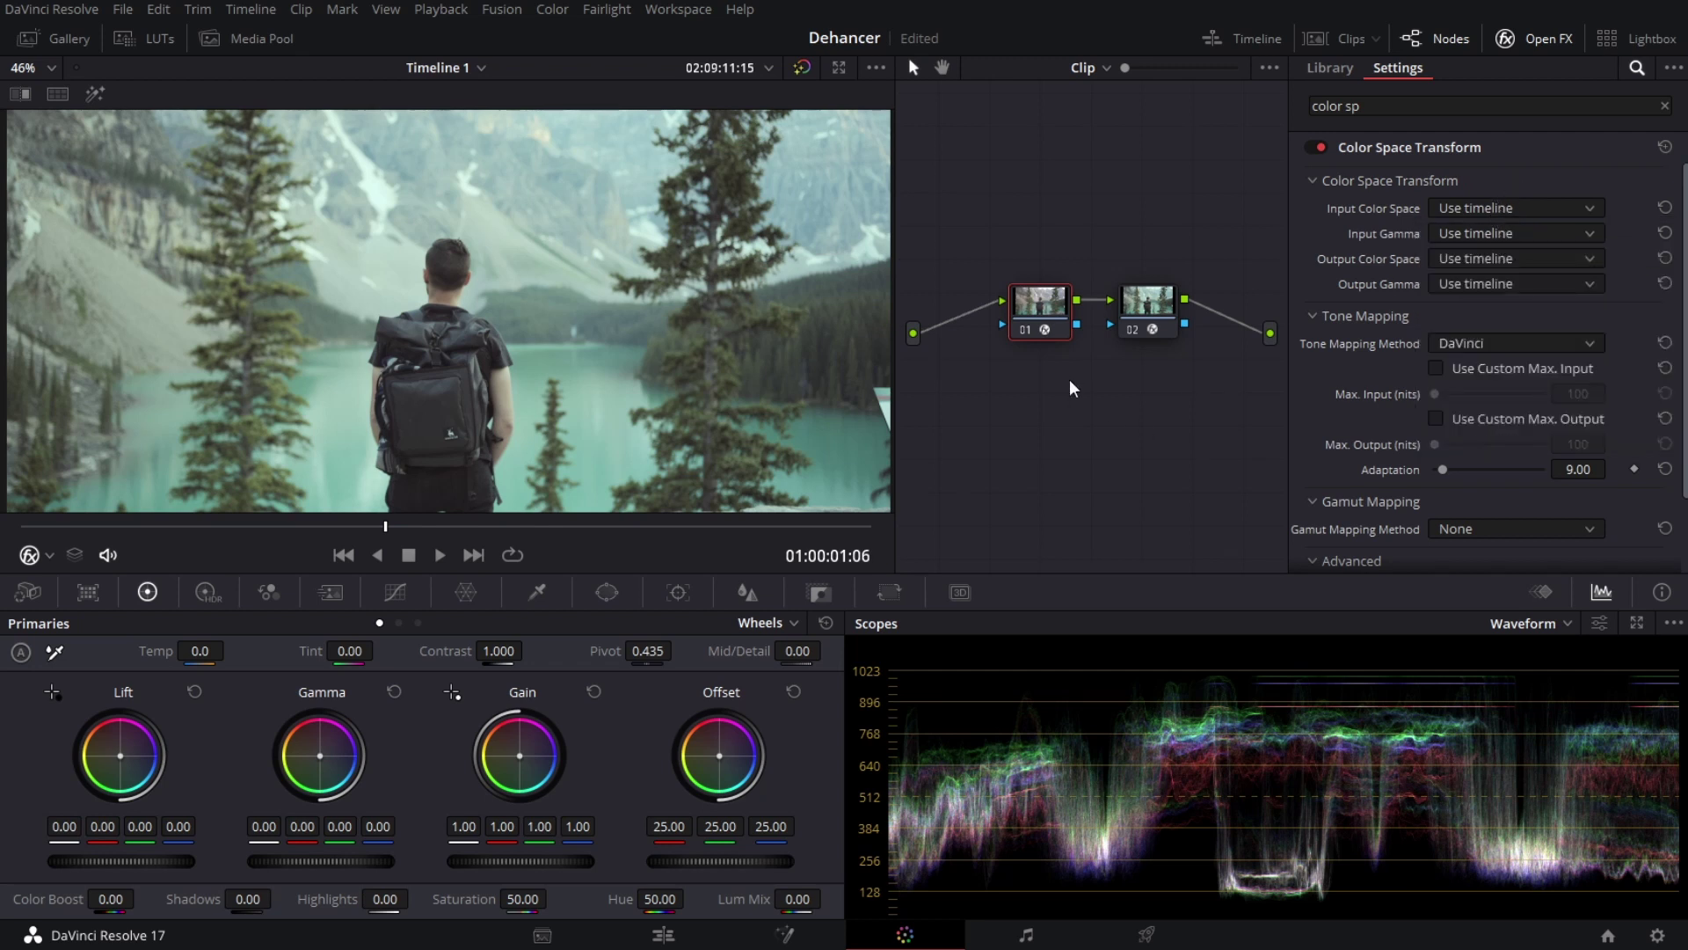
{"action": "right_click", "coordinate": [1041, 308]}
{"action": "left_click", "coordinate": [1090, 317]}
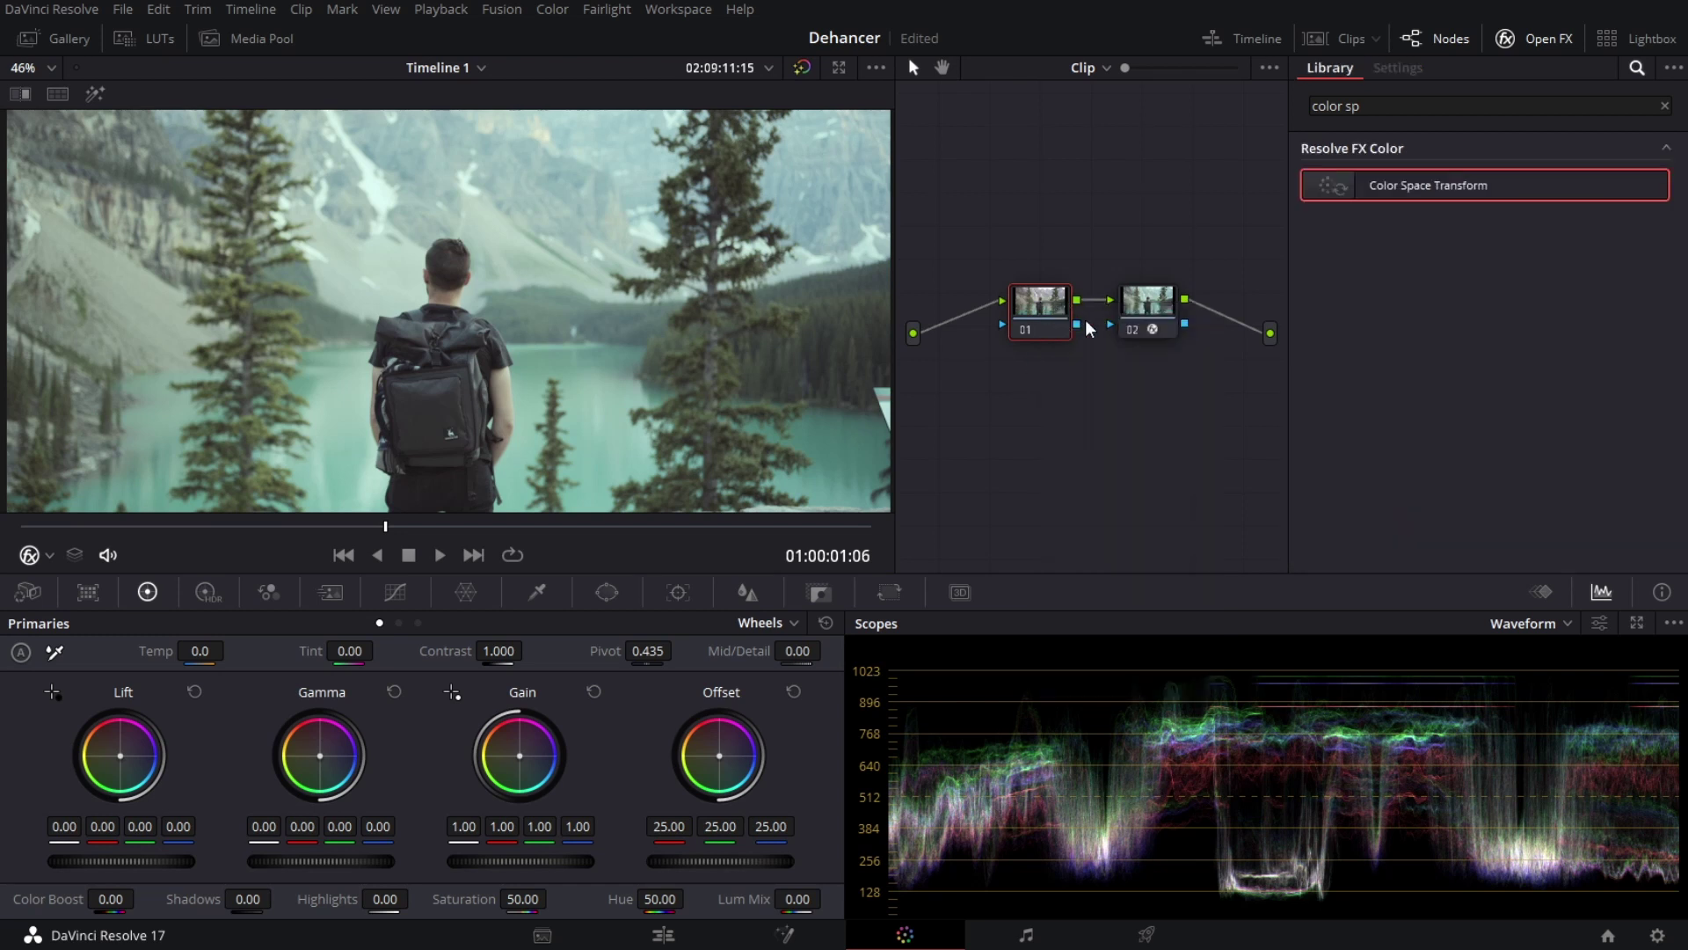
{"action": "key", "text": "Delete"}
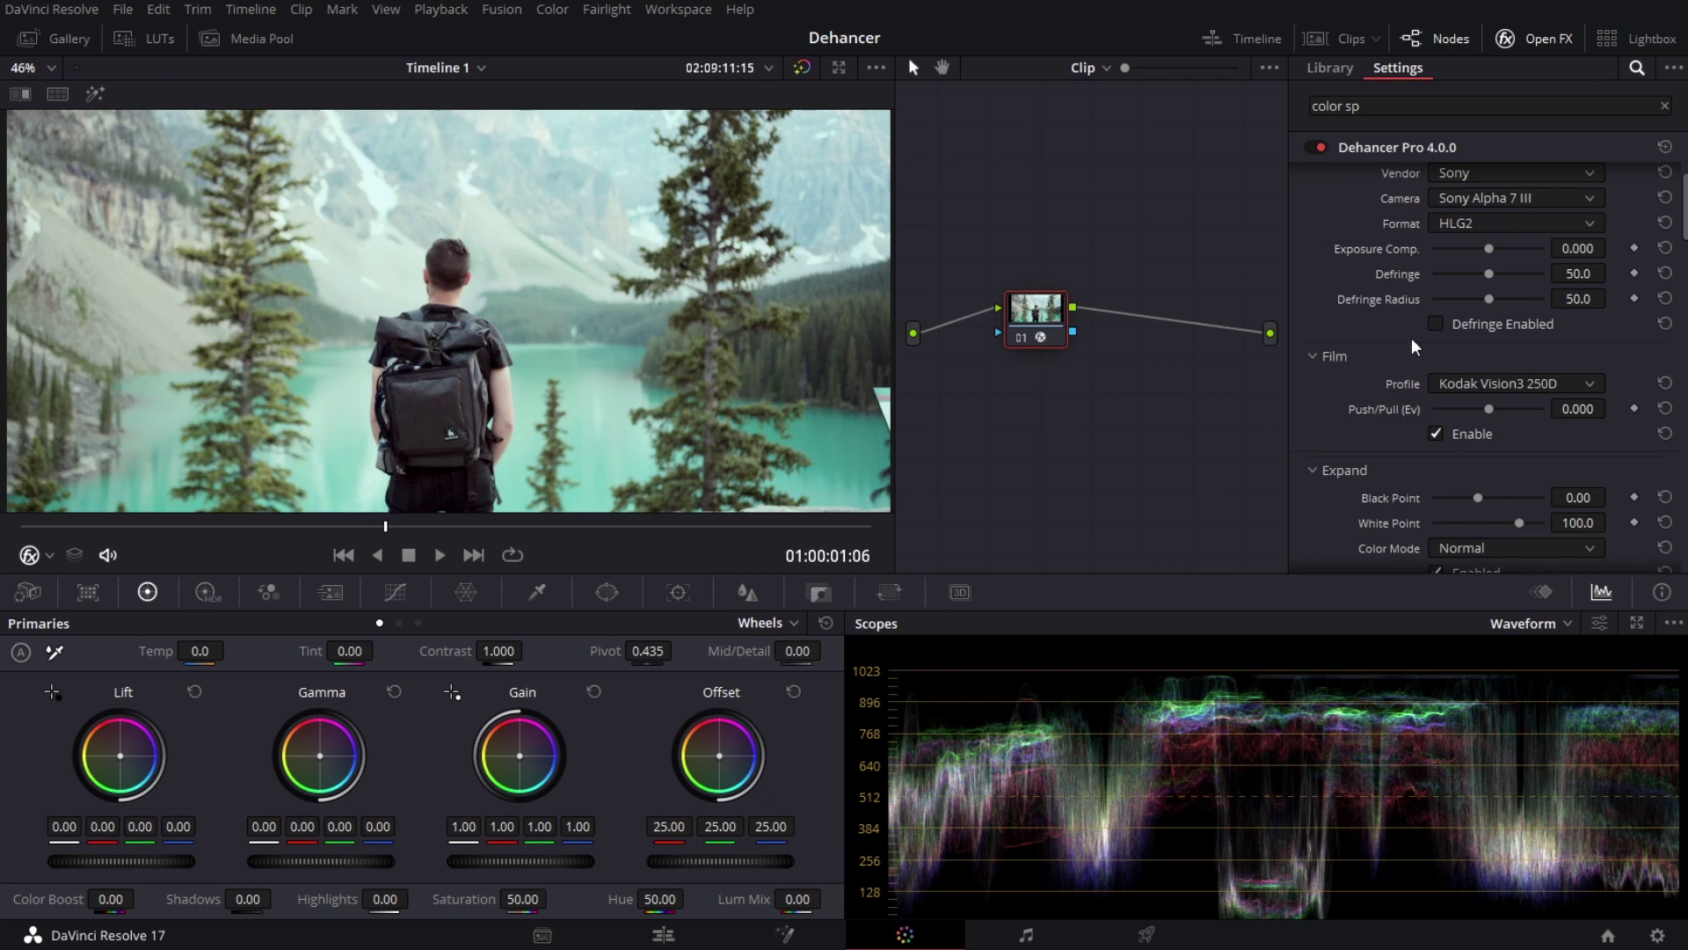
Step: Choose the Kodak Vision3 500T film profile and set Push/Pull to 0.826
{"action": "left_click", "coordinate": [1450, 387]}
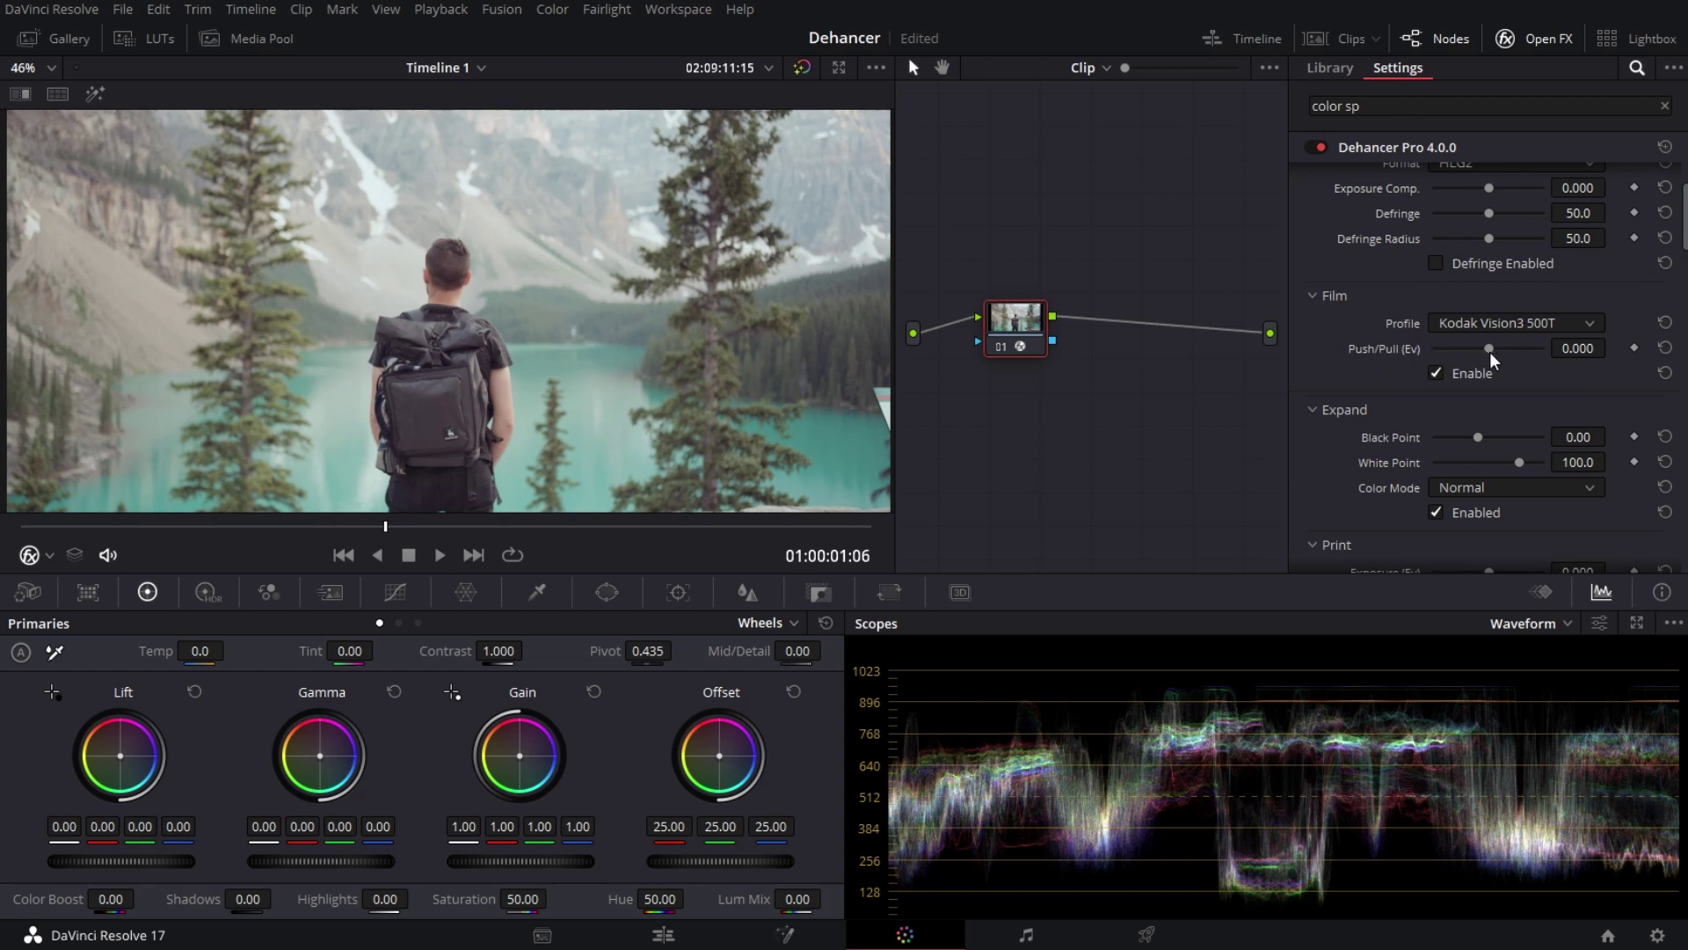
{"action": "left_click_drag", "start_coordinate": [1489, 350], "coordinate": [1584, 327]}
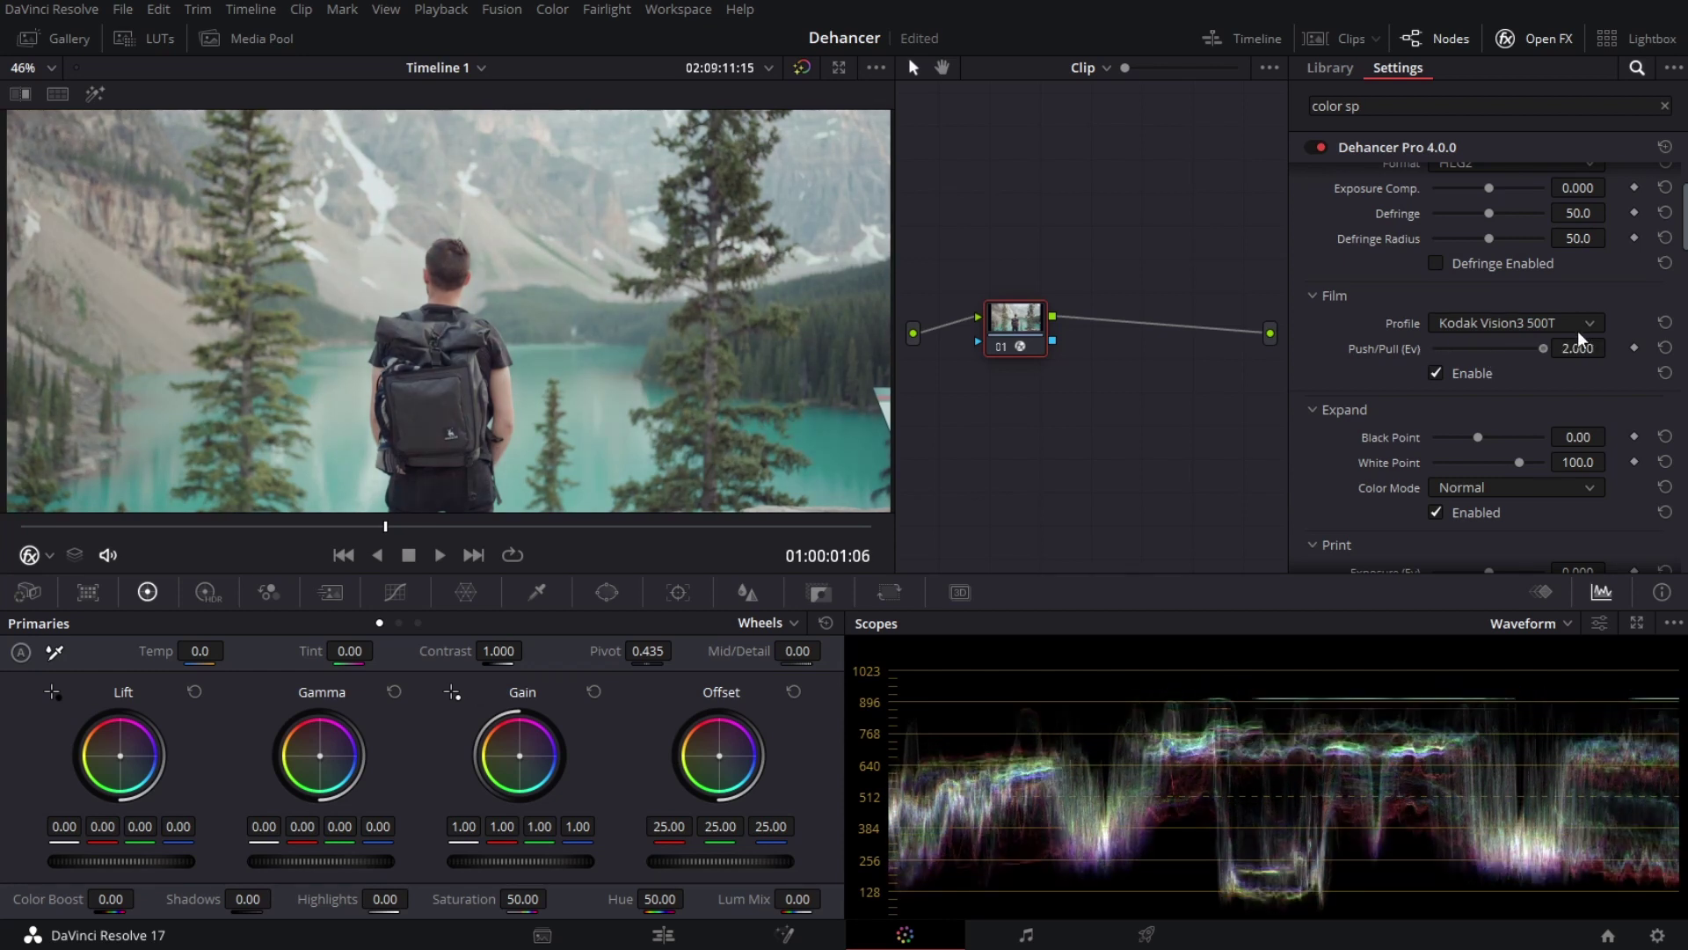
{"action": "left_click_drag", "start_coordinate": [1547, 357], "coordinate": [1442, 350]}
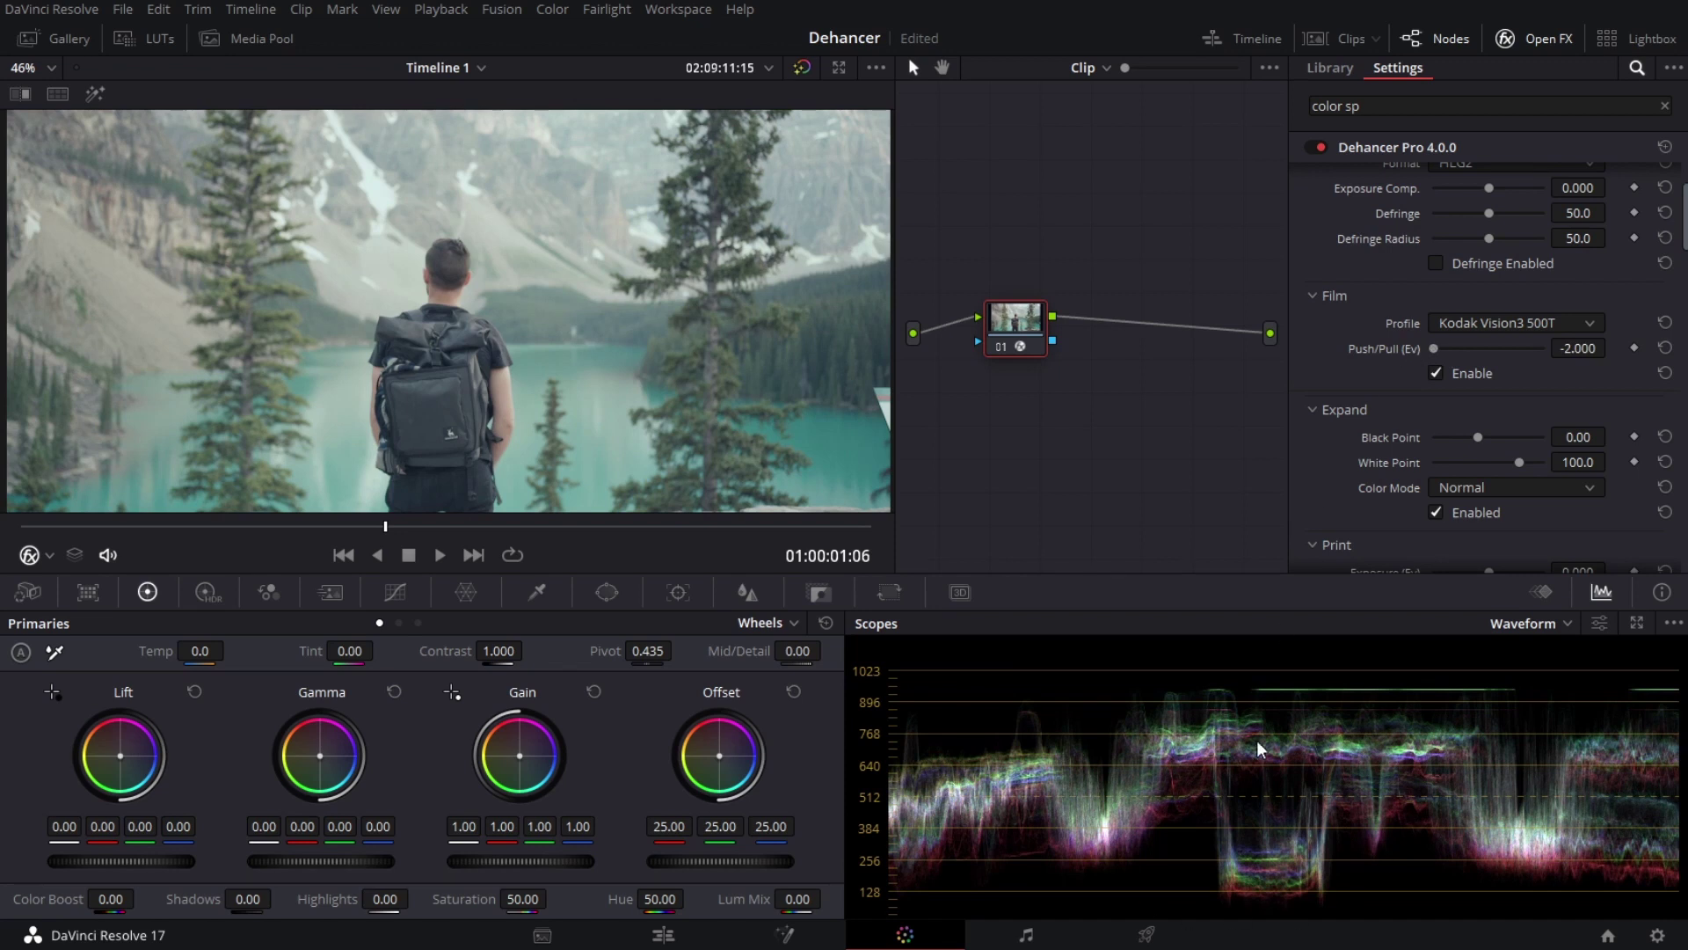
{"action": "left_click_drag", "start_coordinate": [1426, 346], "coordinate": [1383, 368]}
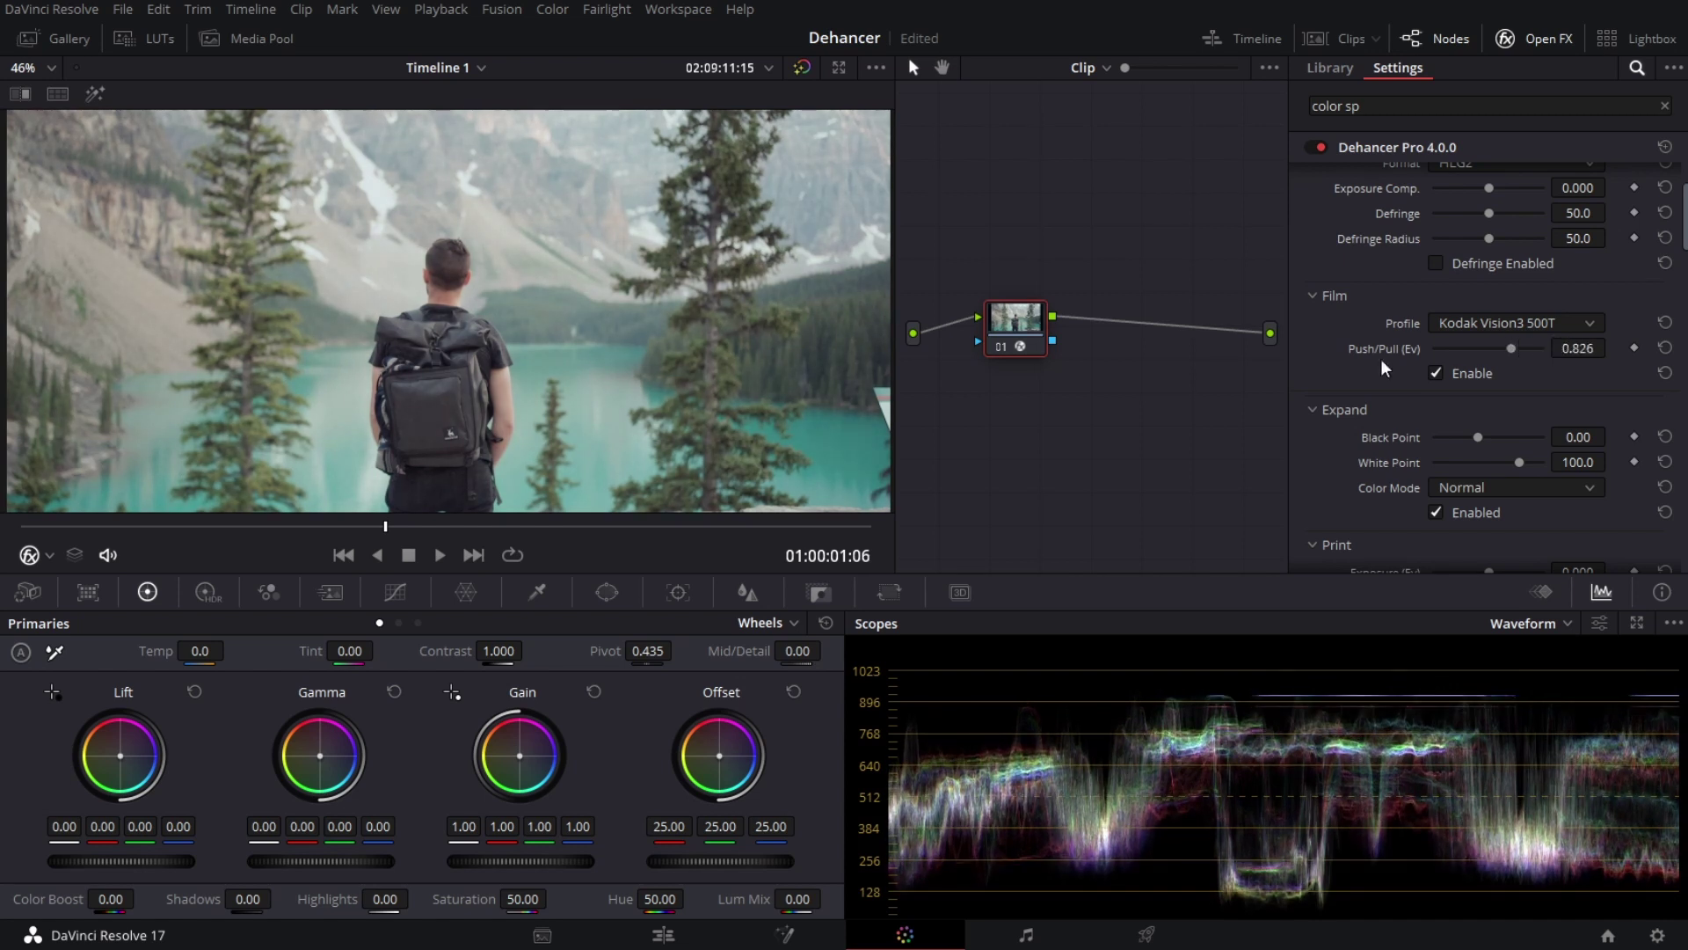
Step: Compare the film emulation off and on, leaving it enabled
{"action": "left_click", "coordinate": [1444, 372]}
{"action": "left_click", "coordinate": [1443, 373]}
{"action": "scroll", "coordinate": [1390, 356], "scroll_direction": "down", "scroll_amount": 4}
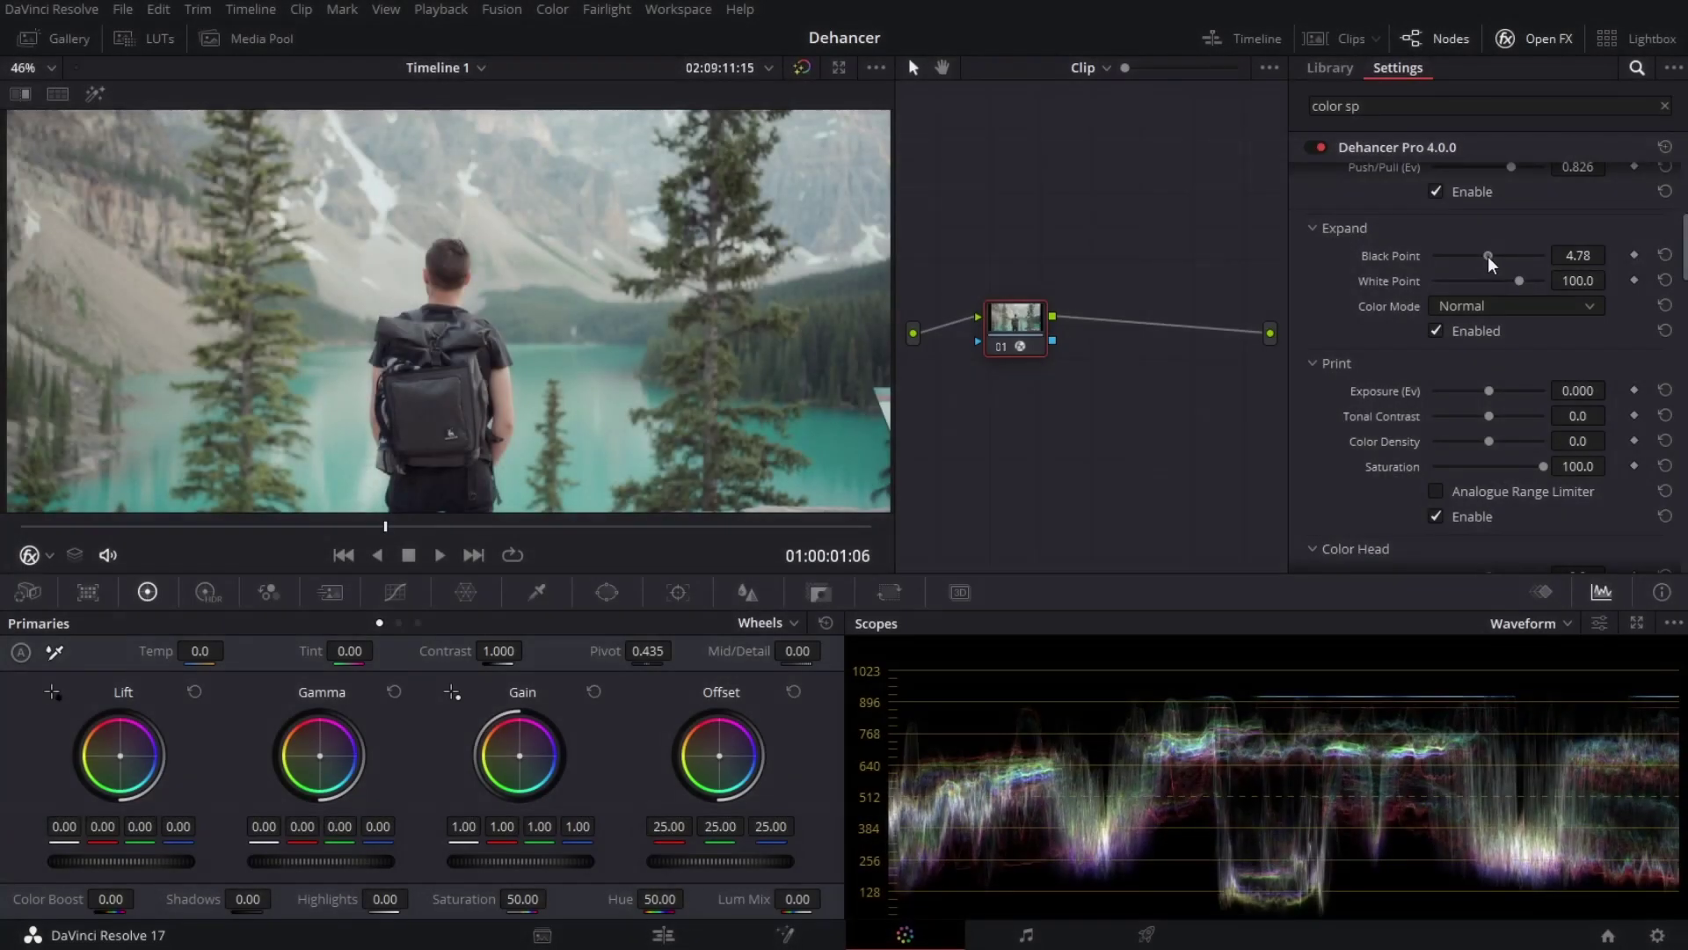
Step: Raise the Expand Black Point to 8.45 with White Point at 98.5
{"action": "left_click_drag", "start_coordinate": [1487, 256], "coordinate": [1516, 282]}
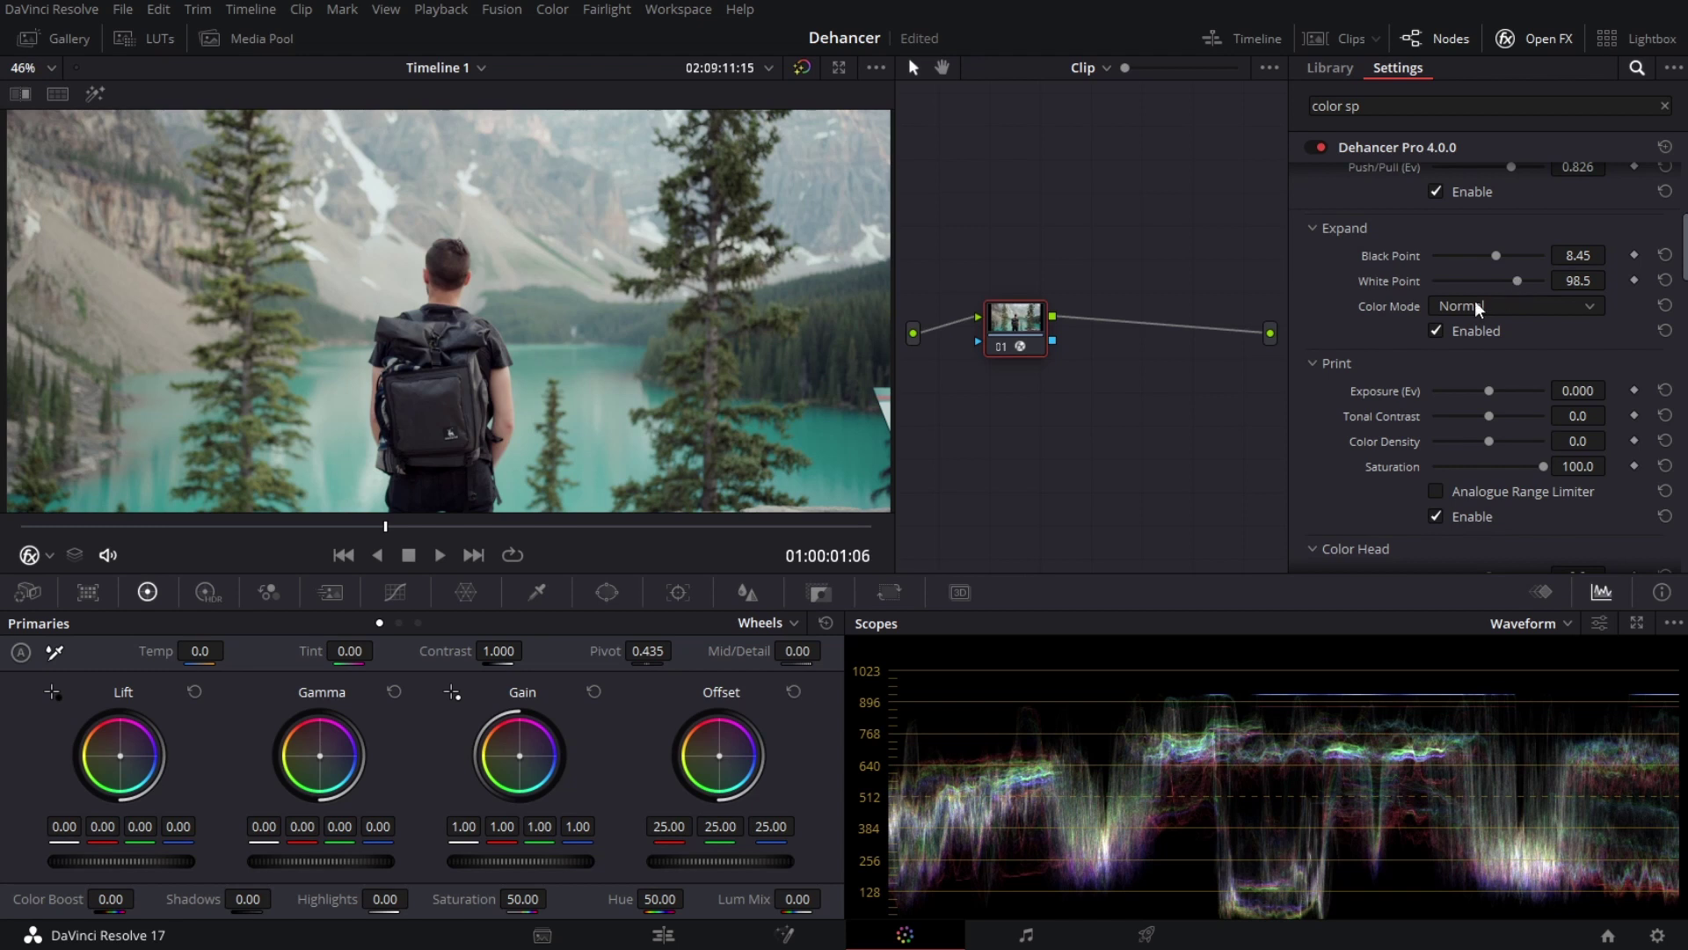
{"action": "scroll", "coordinate": [1359, 387], "scroll_direction": "down", "scroll_amount": 1}
{"action": "scroll", "coordinate": [1359, 388], "scroll_direction": "down", "scroll_amount": 1}
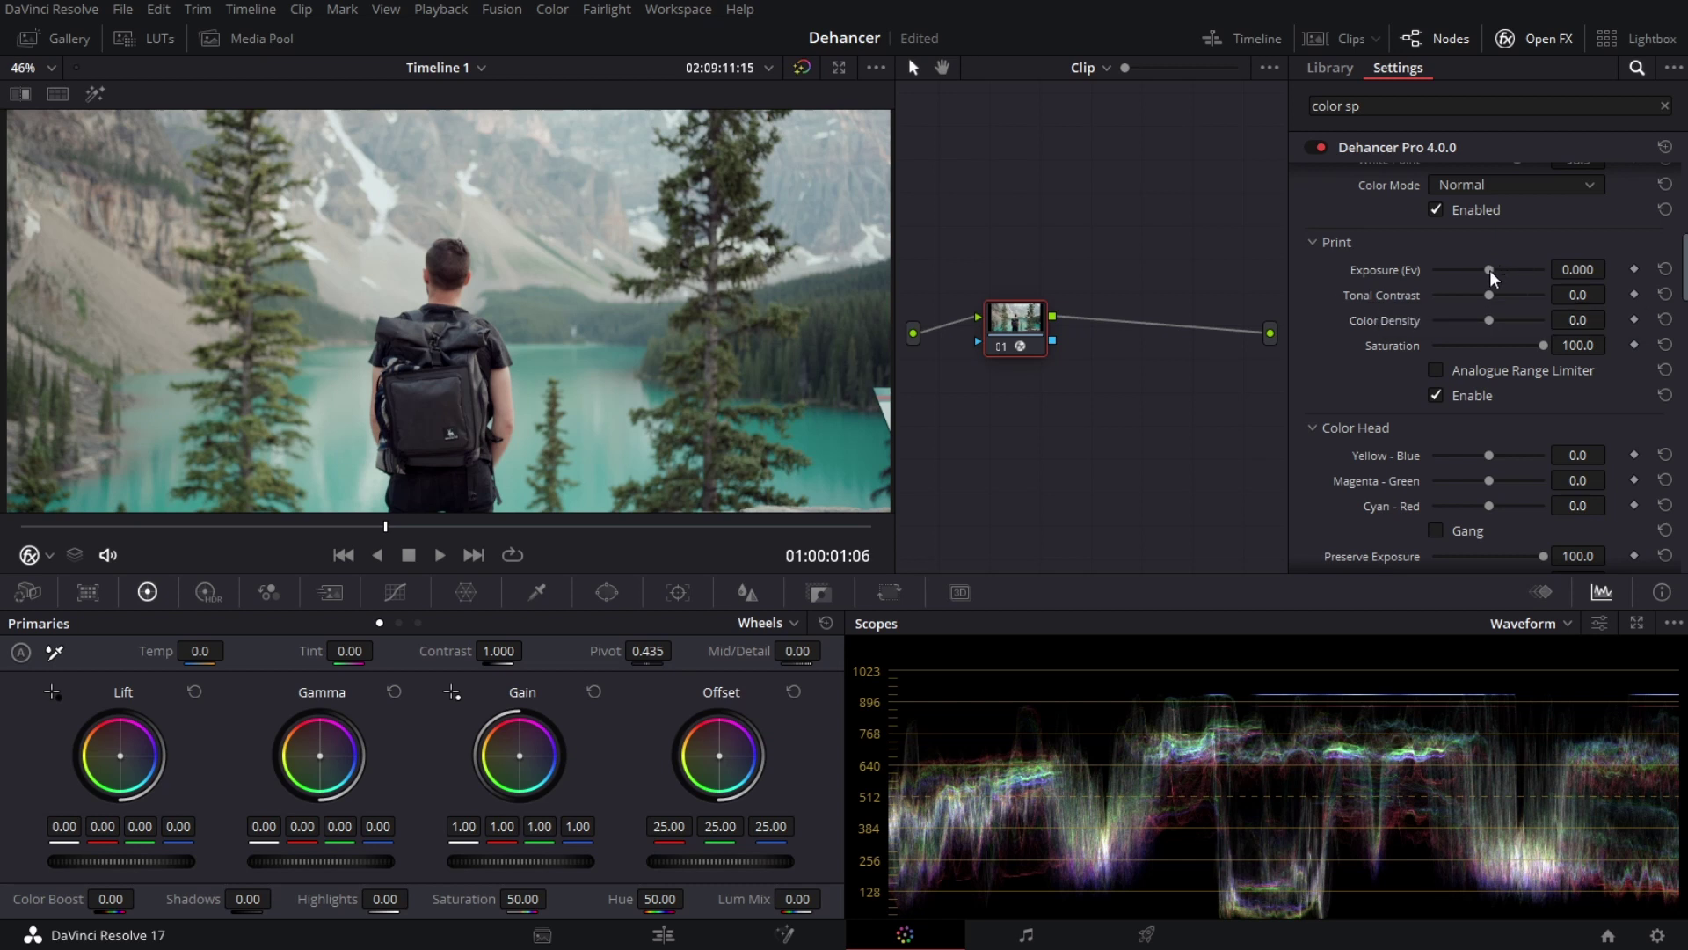
Step: Set Print Exposure to -0.522, Tonal Contrast -5.9 and Color Density 61.5
{"action": "mouse_move", "coordinate": [1489, 271]}
{"action": "left_mouse_down"}
{"action": "mouse_move", "coordinate": [1472, 274]}
{"action": "mouse_move", "coordinate": [1480, 297]}
{"action": "left_mouse_up"}
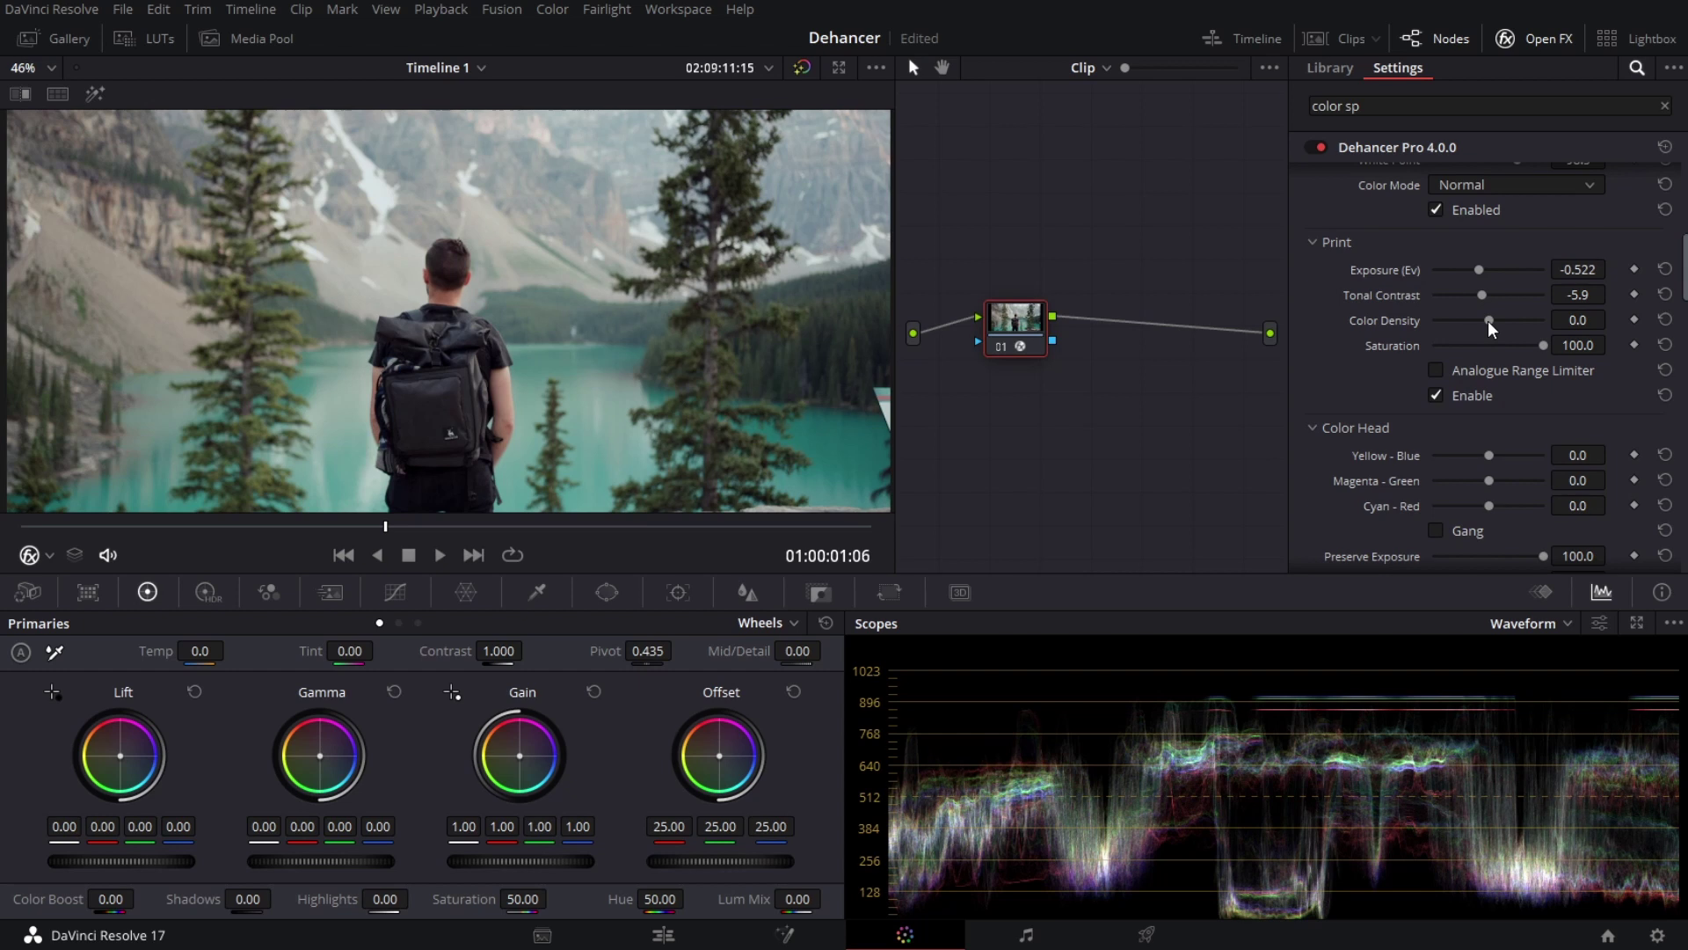
{"action": "left_click_drag", "start_coordinate": [1488, 320], "coordinate": [1552, 345]}
{"action": "scroll", "coordinate": [1376, 406], "scroll_direction": "down", "scroll_amount": 1}
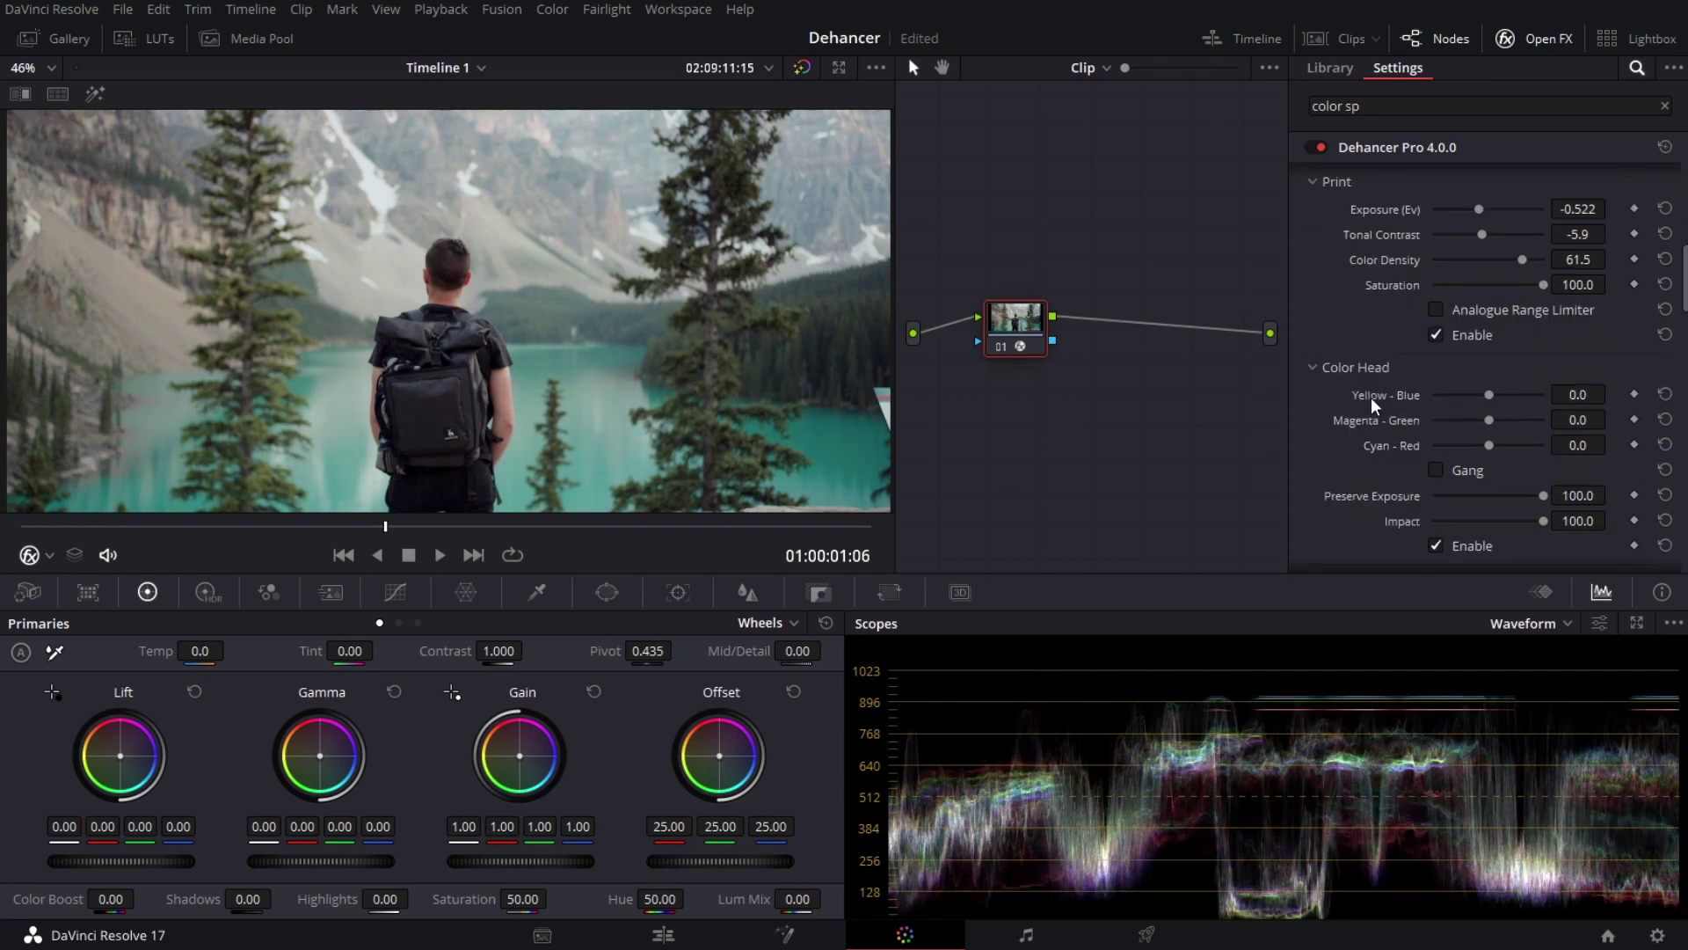
Step: Try the Analogue Range Limiter on and off, leaving it switched off
{"action": "left_click", "coordinate": [1437, 310]}
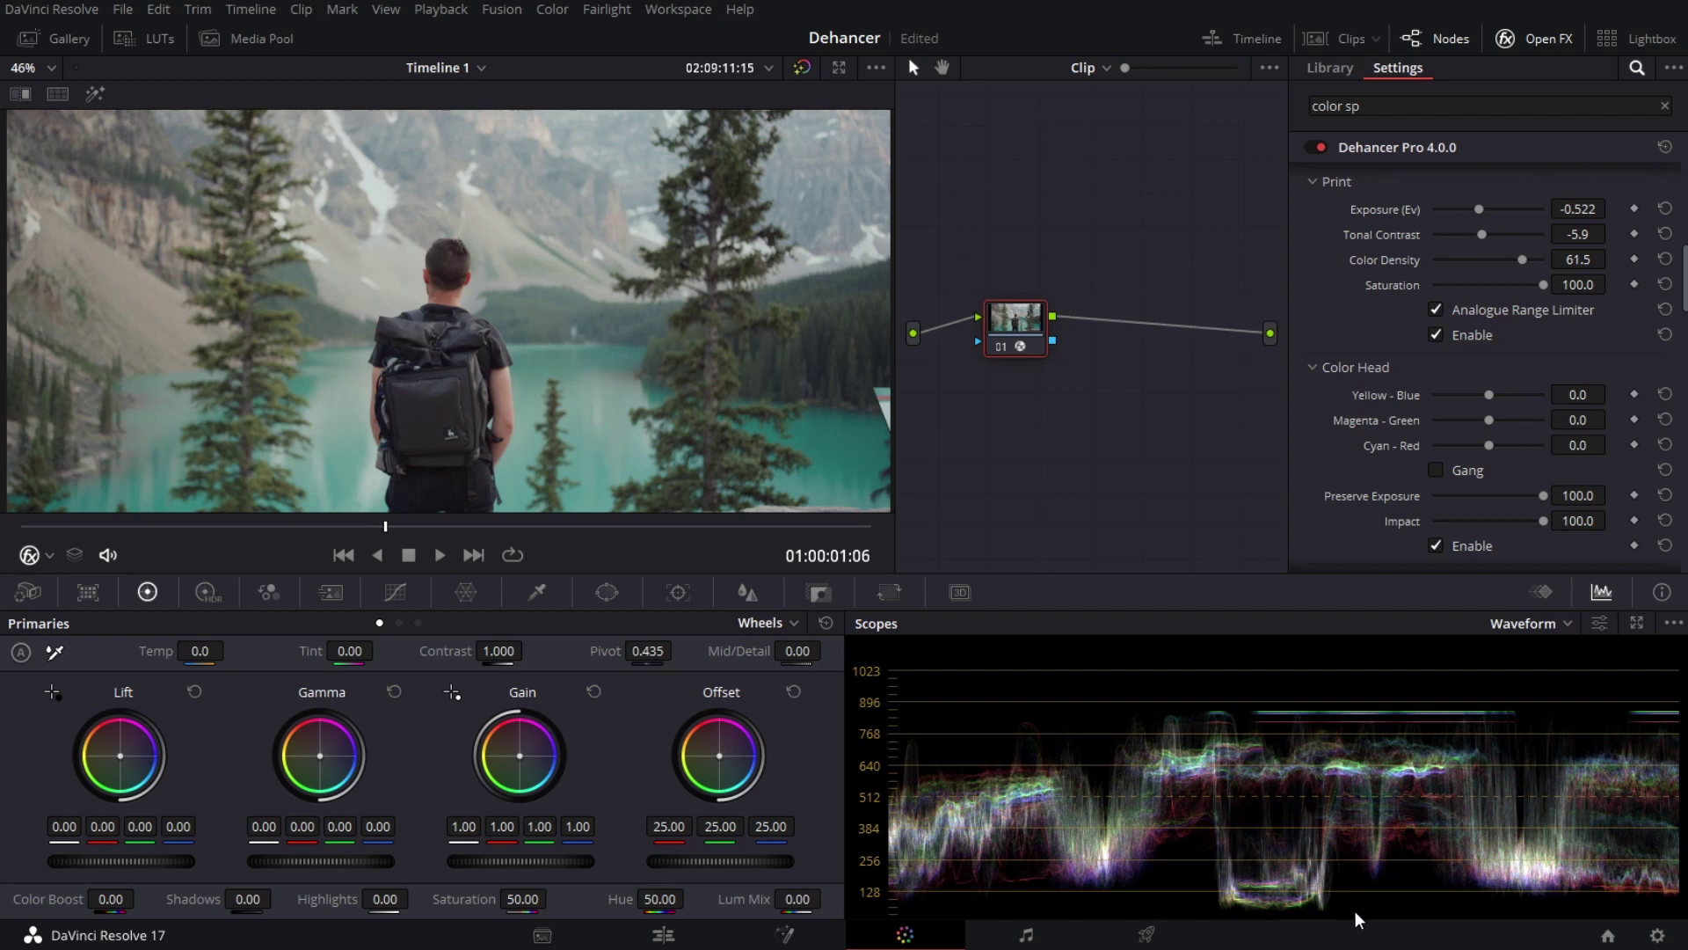
{"action": "scroll", "coordinate": [1230, 890], "scroll_direction": "down", "scroll_amount": 1}
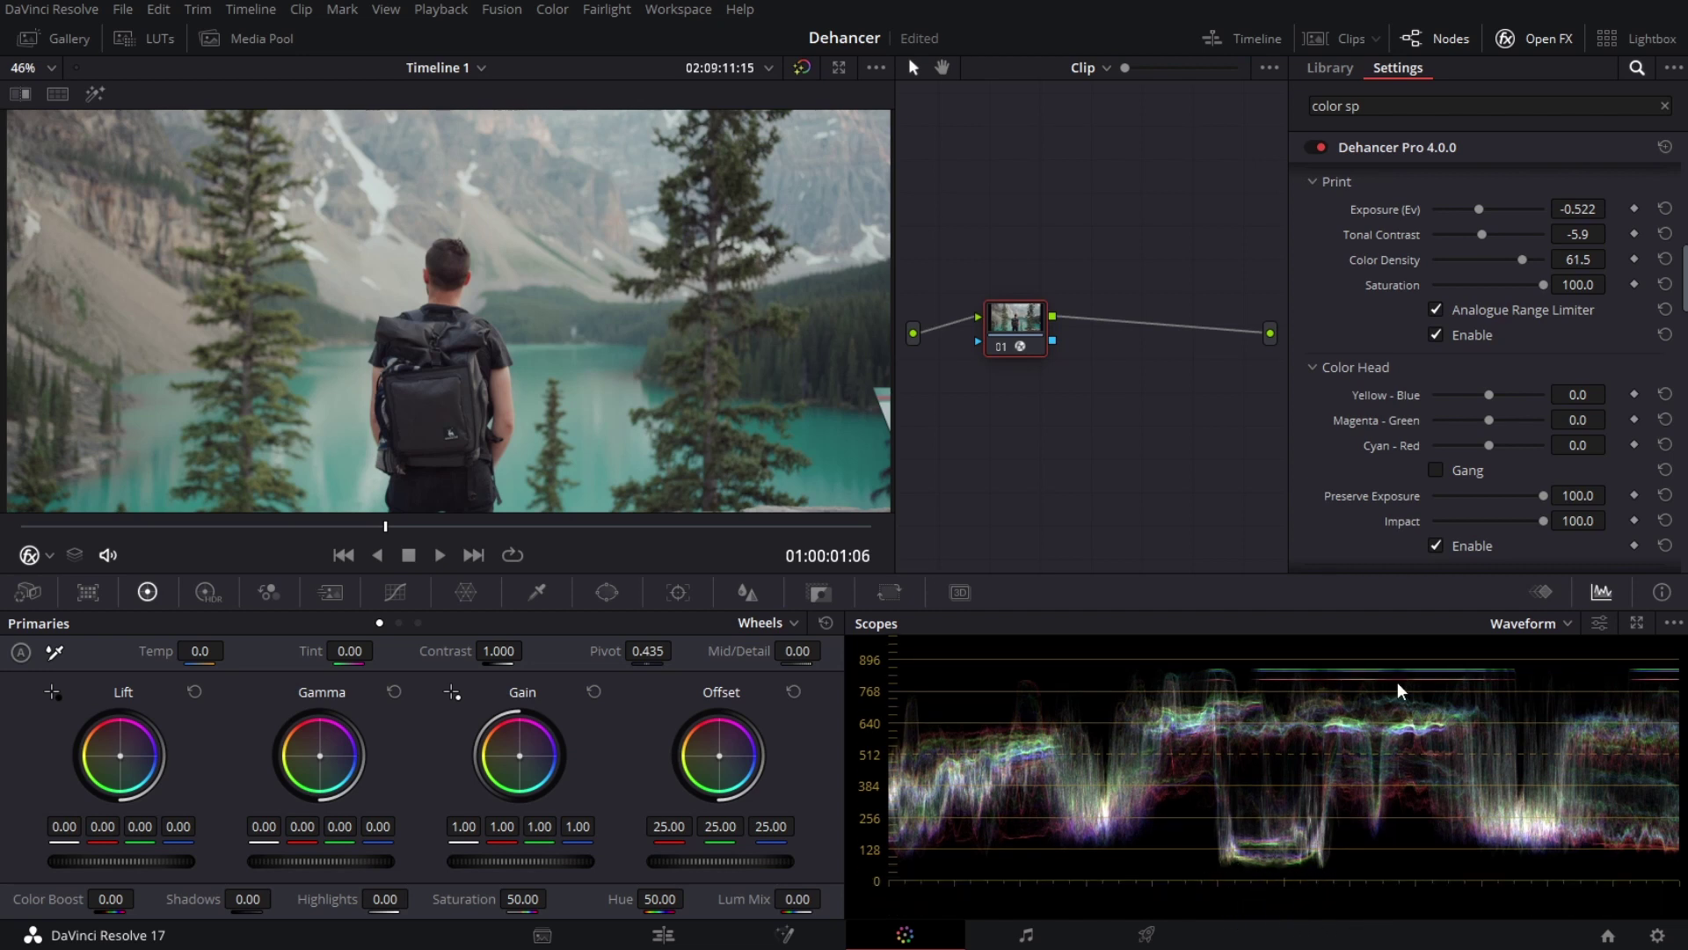
{"action": "left_click", "coordinate": [1447, 313]}
{"action": "left_click", "coordinate": [1438, 309]}
{"action": "scroll", "coordinate": [1363, 336], "scroll_direction": "down", "scroll_amount": 1}
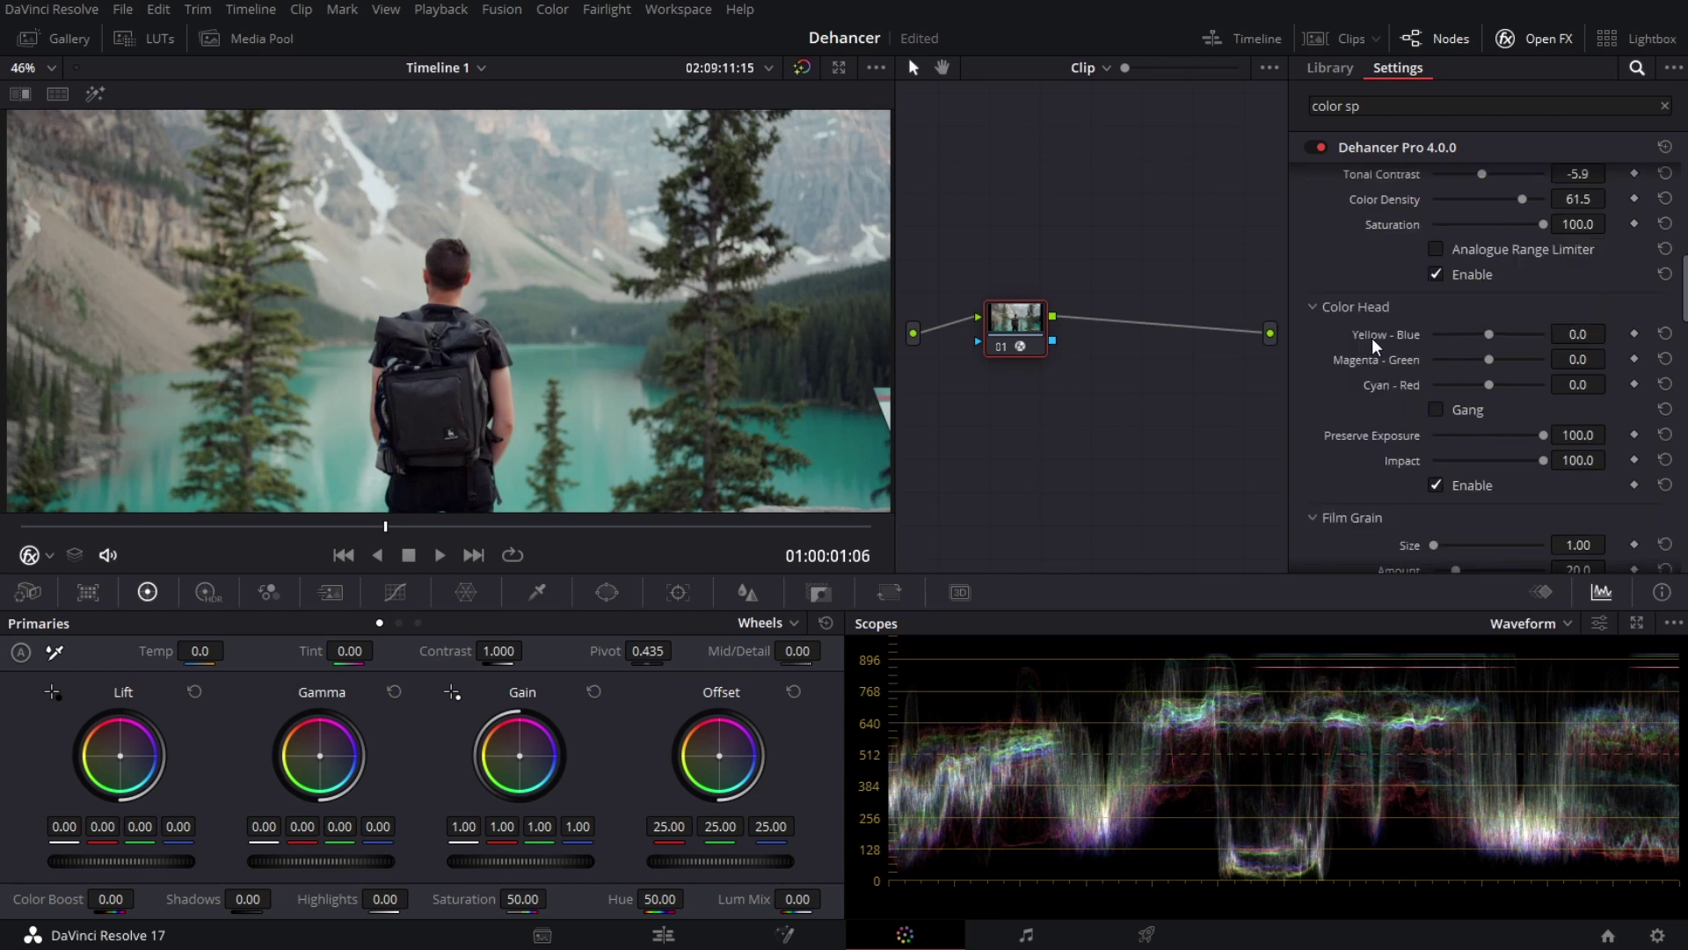
{"action": "scroll", "coordinate": [1371, 338], "scroll_direction": "up", "scroll_amount": 1}
{"action": "scroll", "coordinate": [1379, 361], "scroll_direction": "down", "scroll_amount": 2}
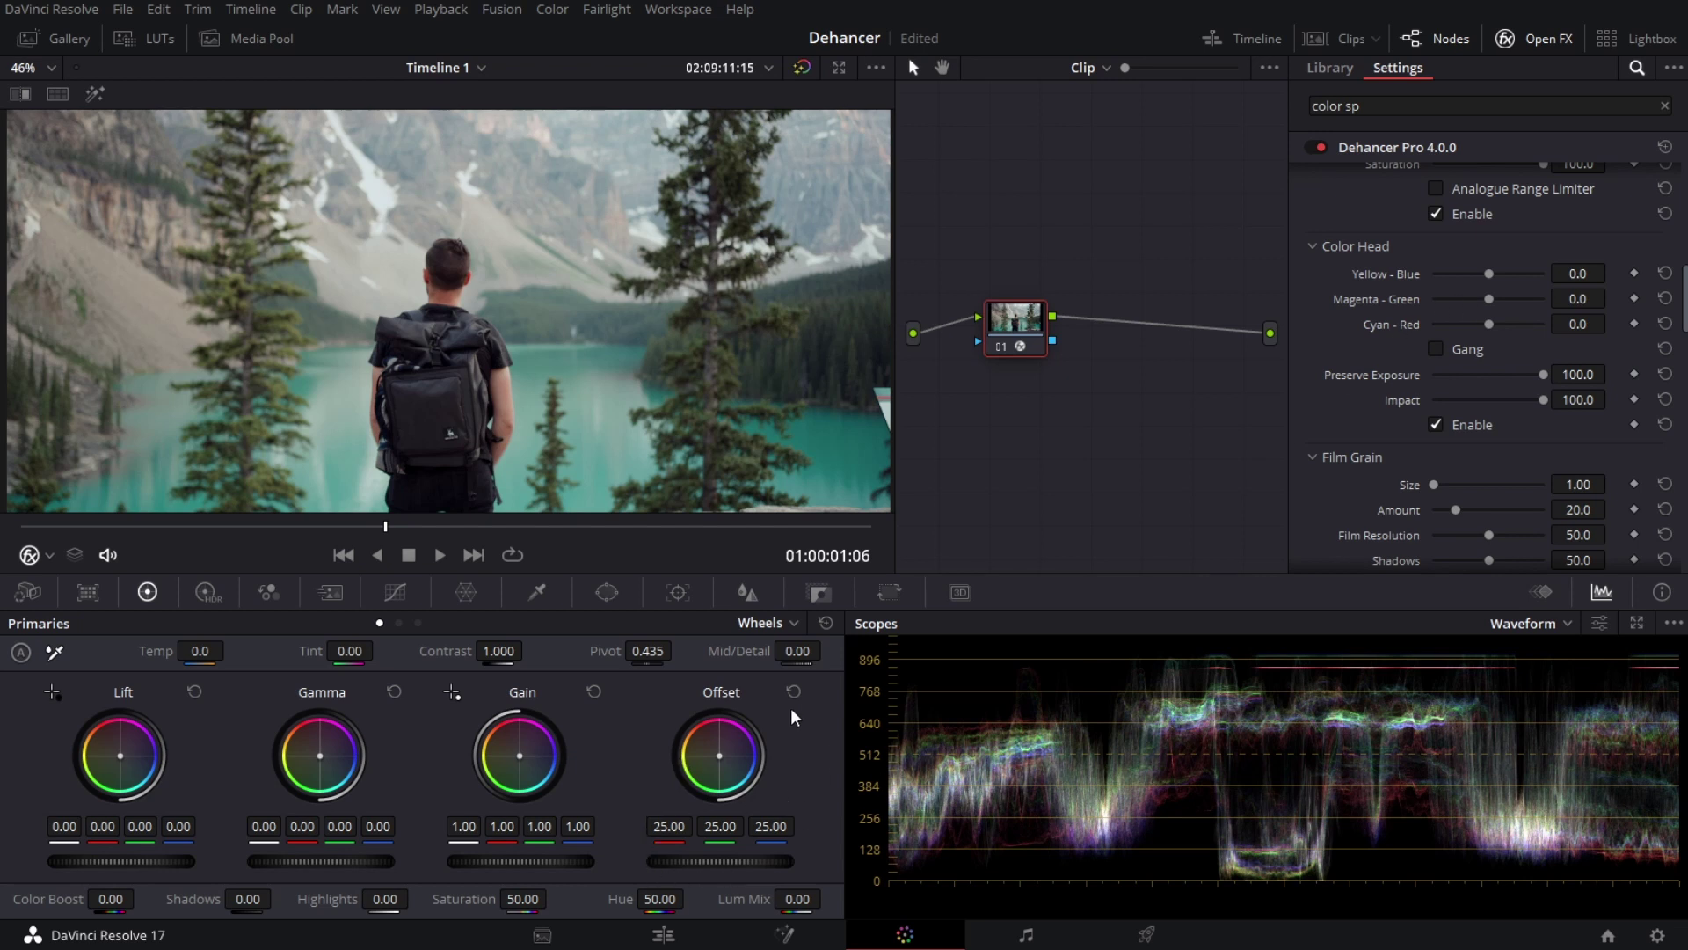
Step: Adjust the Color Head Yellow-Blue balance and switch the scope to RGB Parade
{"action": "left_click", "coordinate": [552, 8]}
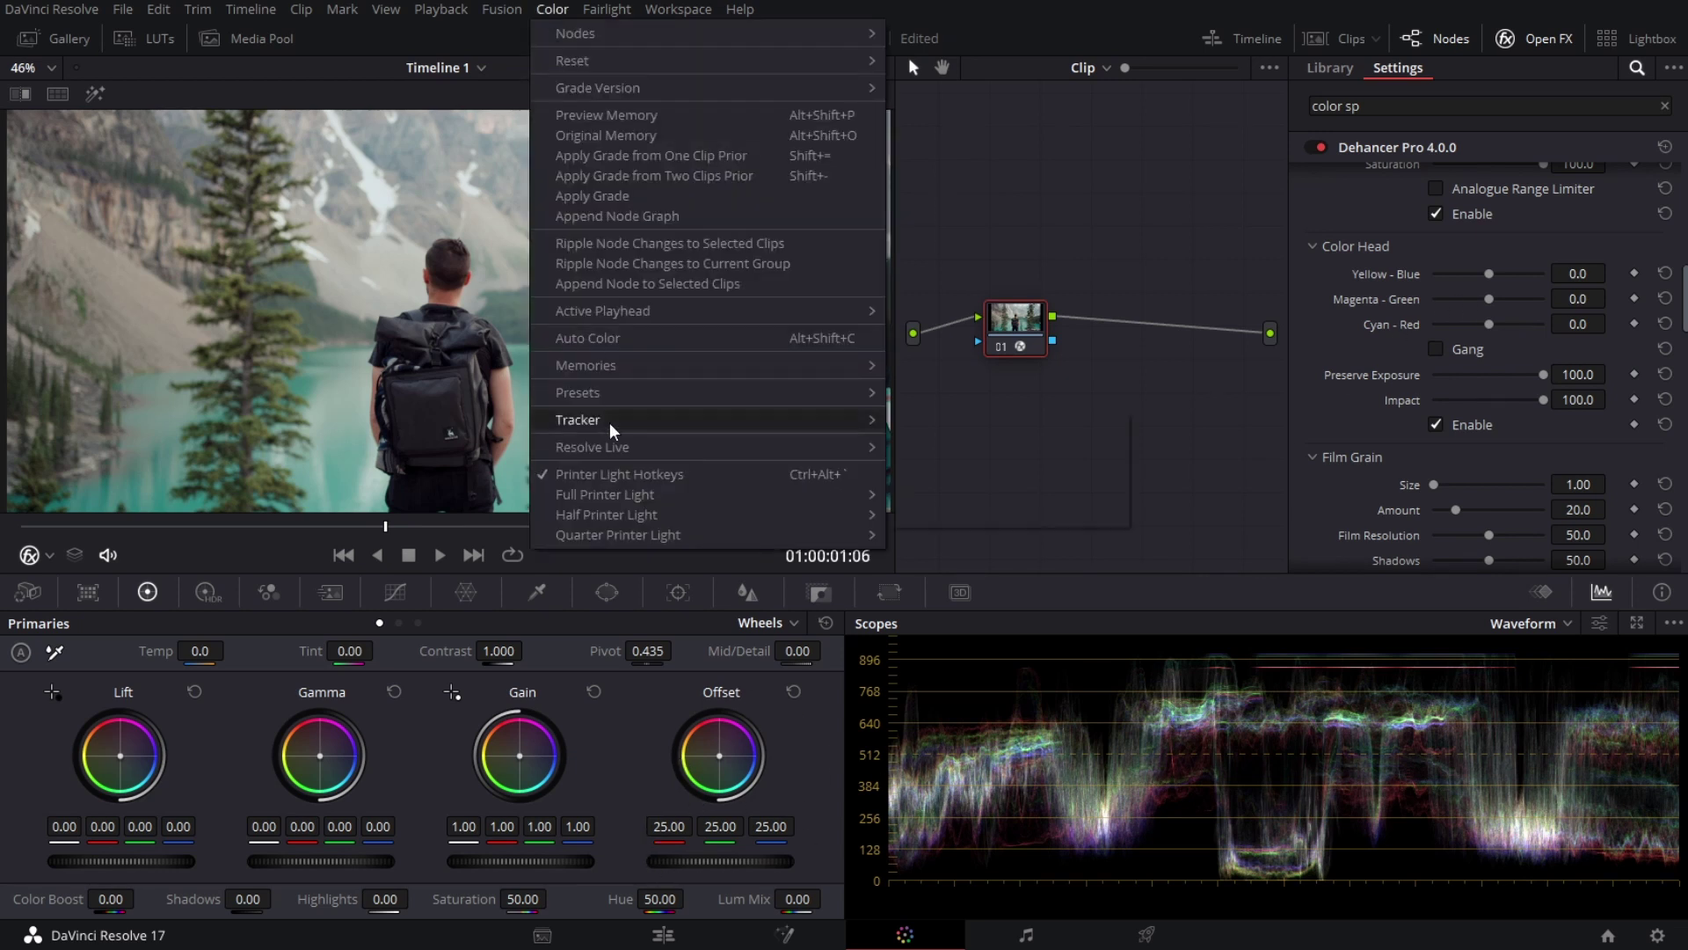
{"action": "left_click", "coordinate": [972, 445]}
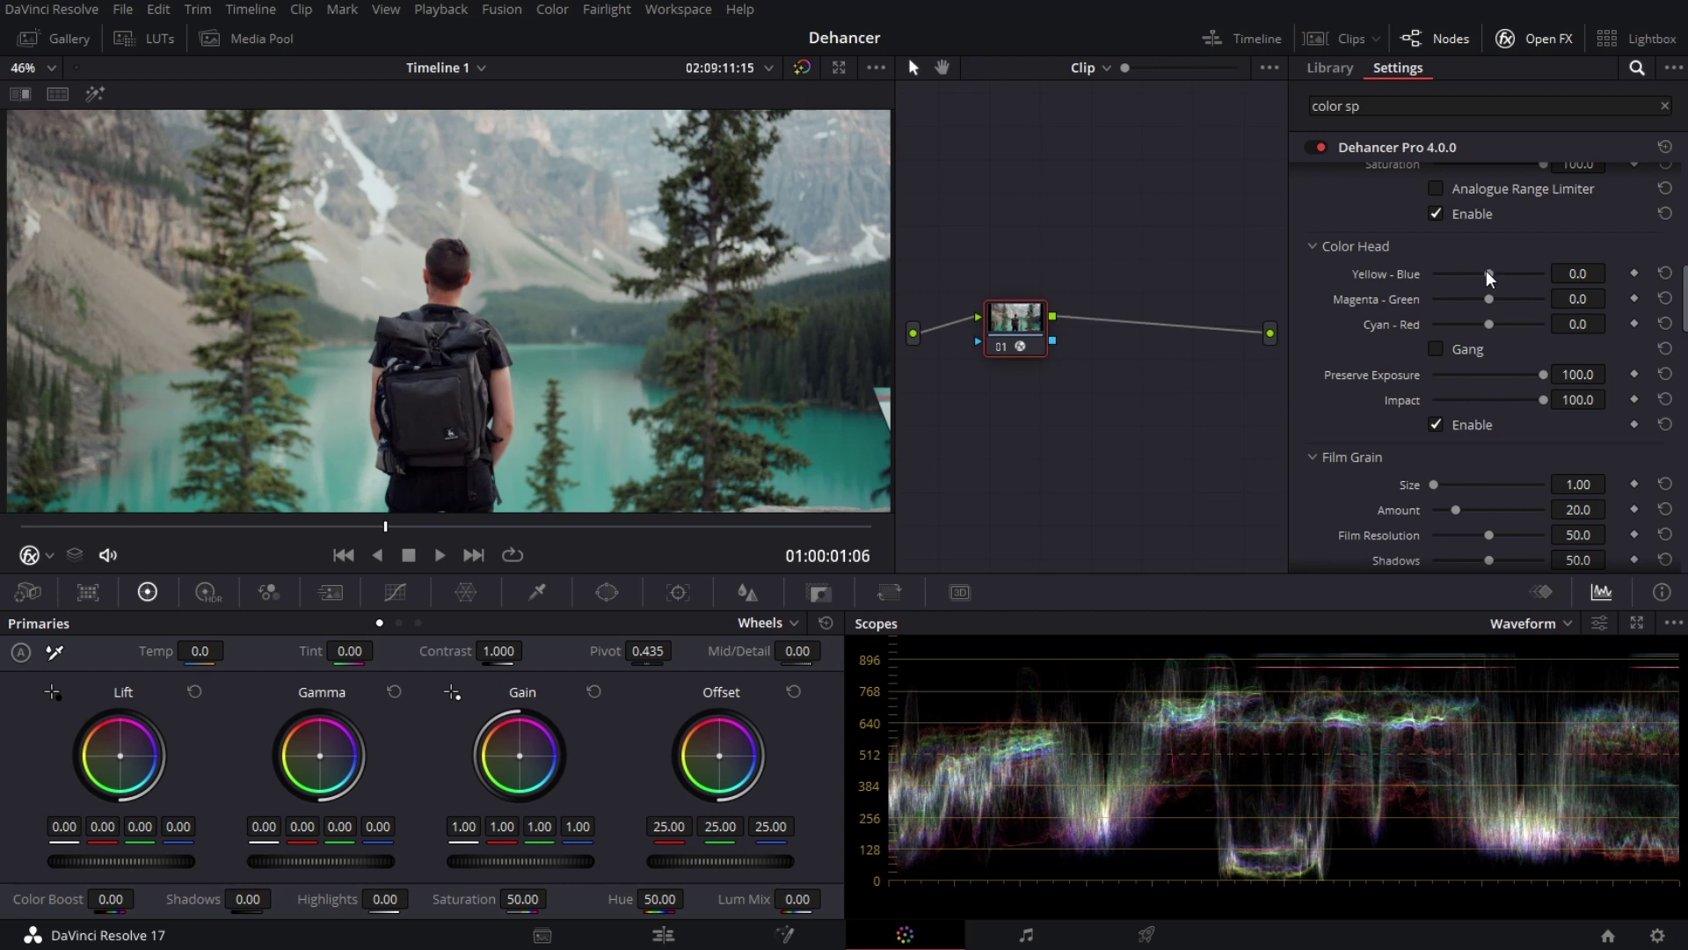
{"action": "mouse_move", "coordinate": [1485, 271]}
{"action": "left_mouse_down"}
{"action": "mouse_move", "coordinate": [1453, 274]}
{"action": "mouse_move", "coordinate": [1584, 257]}
{"action": "mouse_move", "coordinate": [1512, 277]}
{"action": "left_mouse_up"}
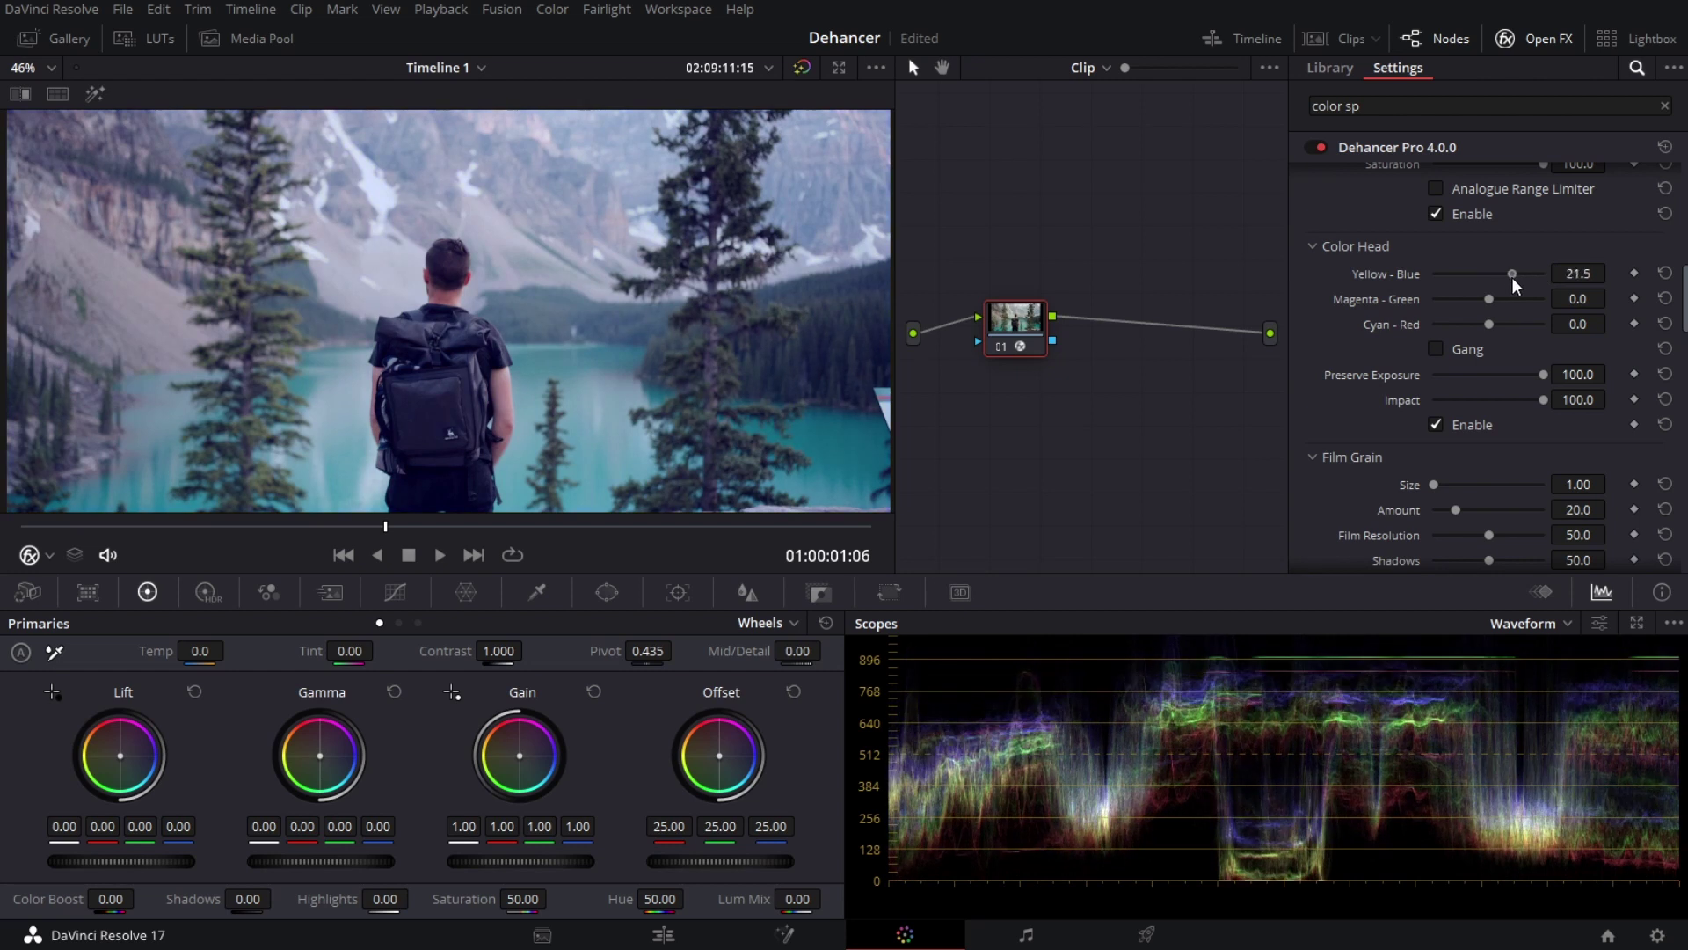
{"action": "left_click", "coordinate": [1547, 622]}
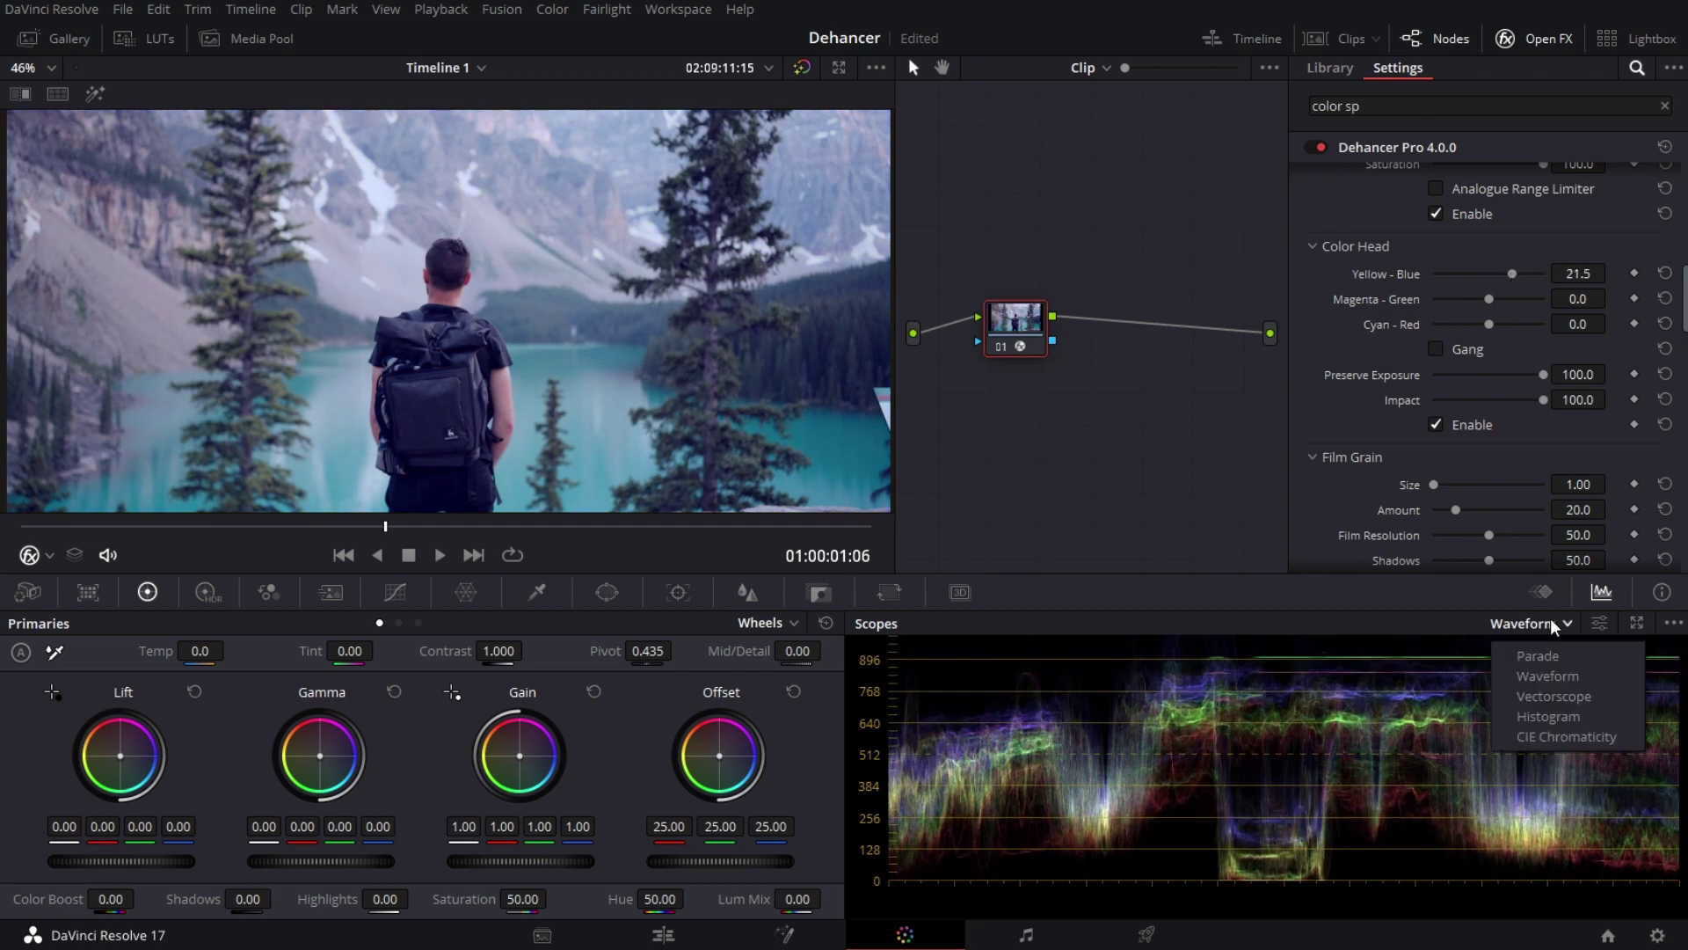
{"action": "left_click", "coordinate": [1542, 657]}
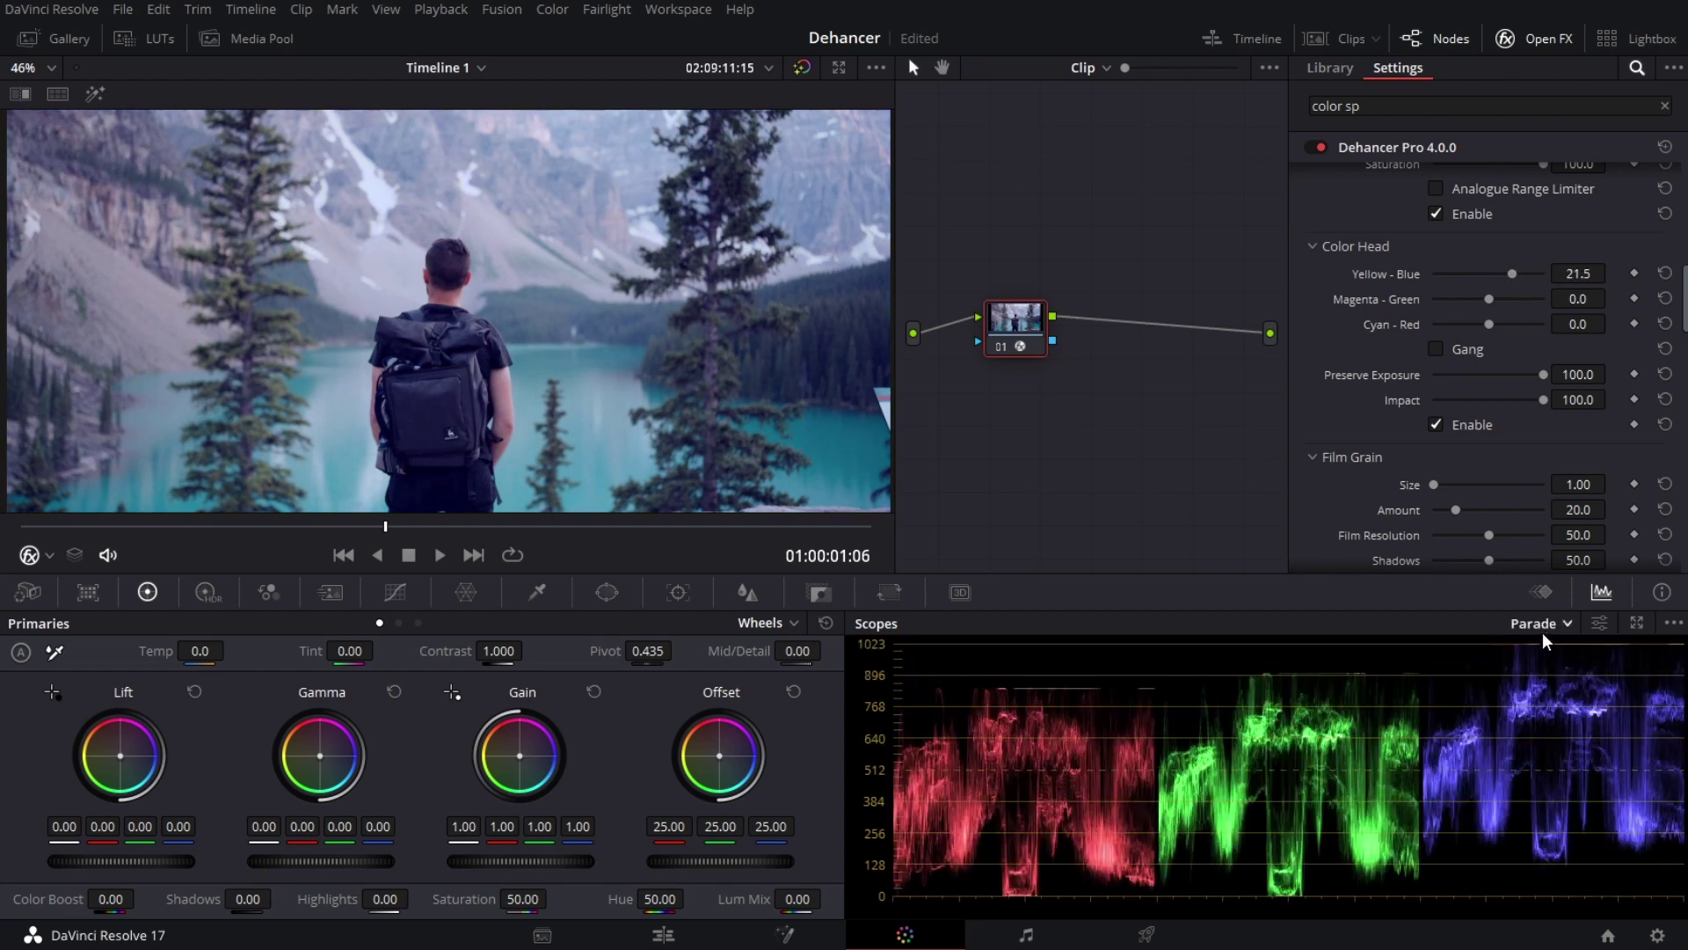
{"action": "mouse_move", "coordinate": [1508, 273]}
{"action": "left_mouse_down"}
{"action": "mouse_move", "coordinate": [1486, 283]}
{"action": "mouse_move", "coordinate": [1565, 261]}
{"action": "mouse_move", "coordinate": [1489, 286]}
{"action": "left_mouse_up"}
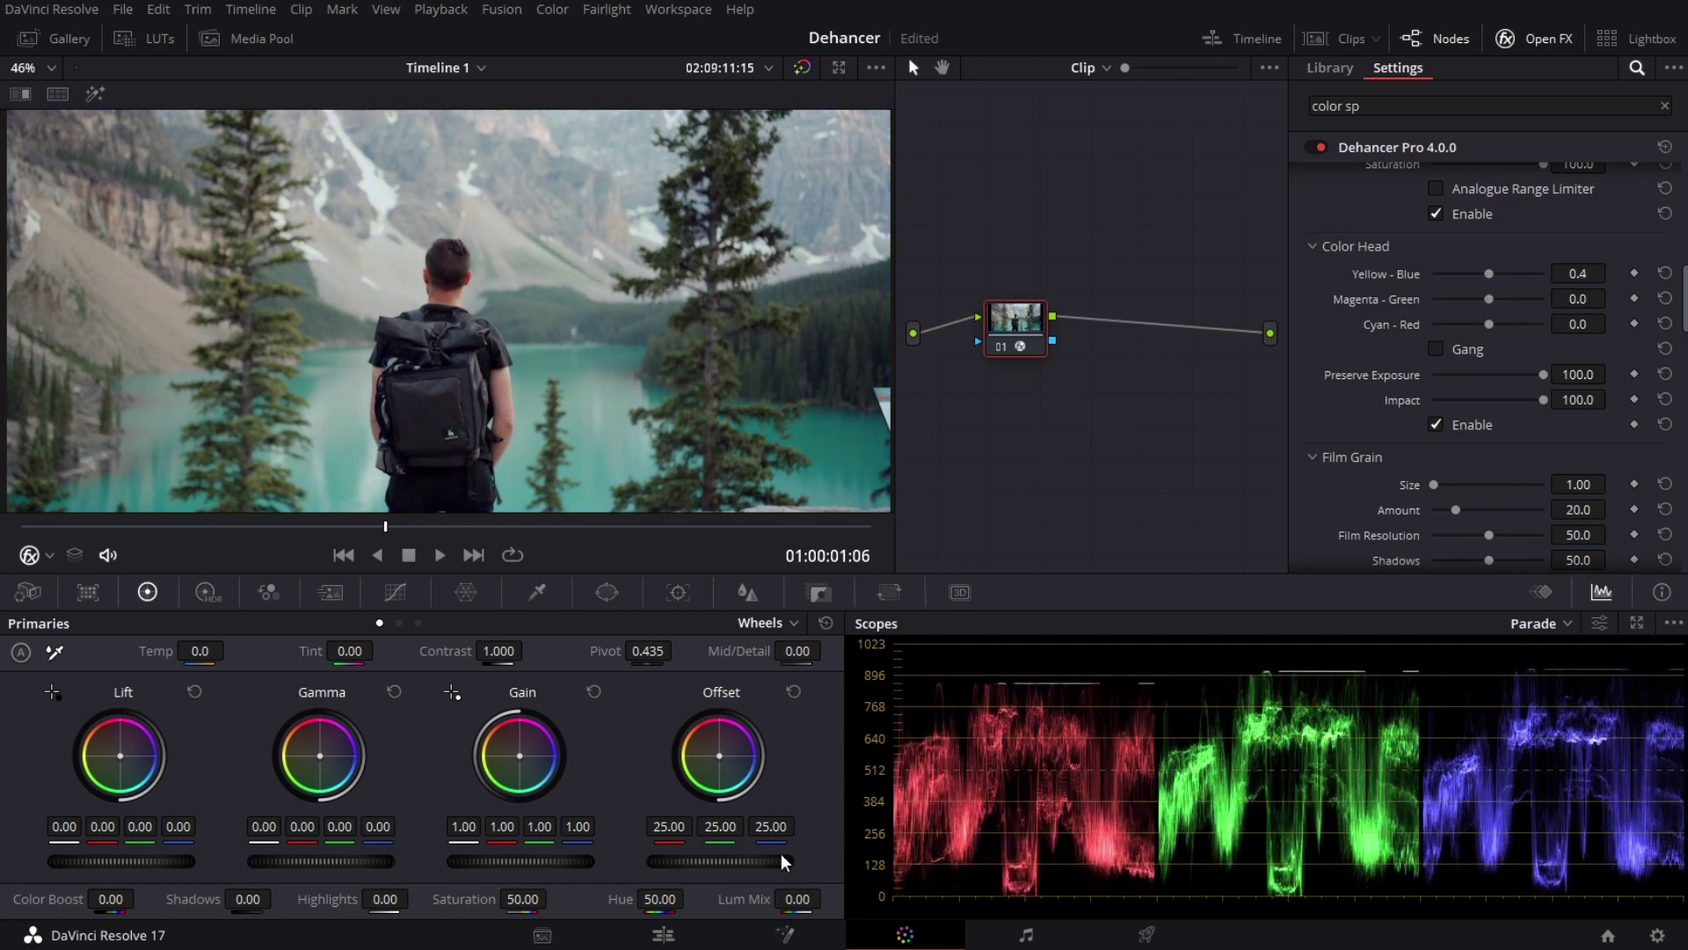
Step: Tweak and reset the Offset, then try ganged Color Head balances and undo it
{"action": "mouse_move", "coordinate": [770, 827]}
{"action": "left_mouse_down"}
{"action": "mouse_move", "coordinate": [818, 827]}
{"action": "mouse_move", "coordinate": [771, 826]}
{"action": "left_mouse_up"}
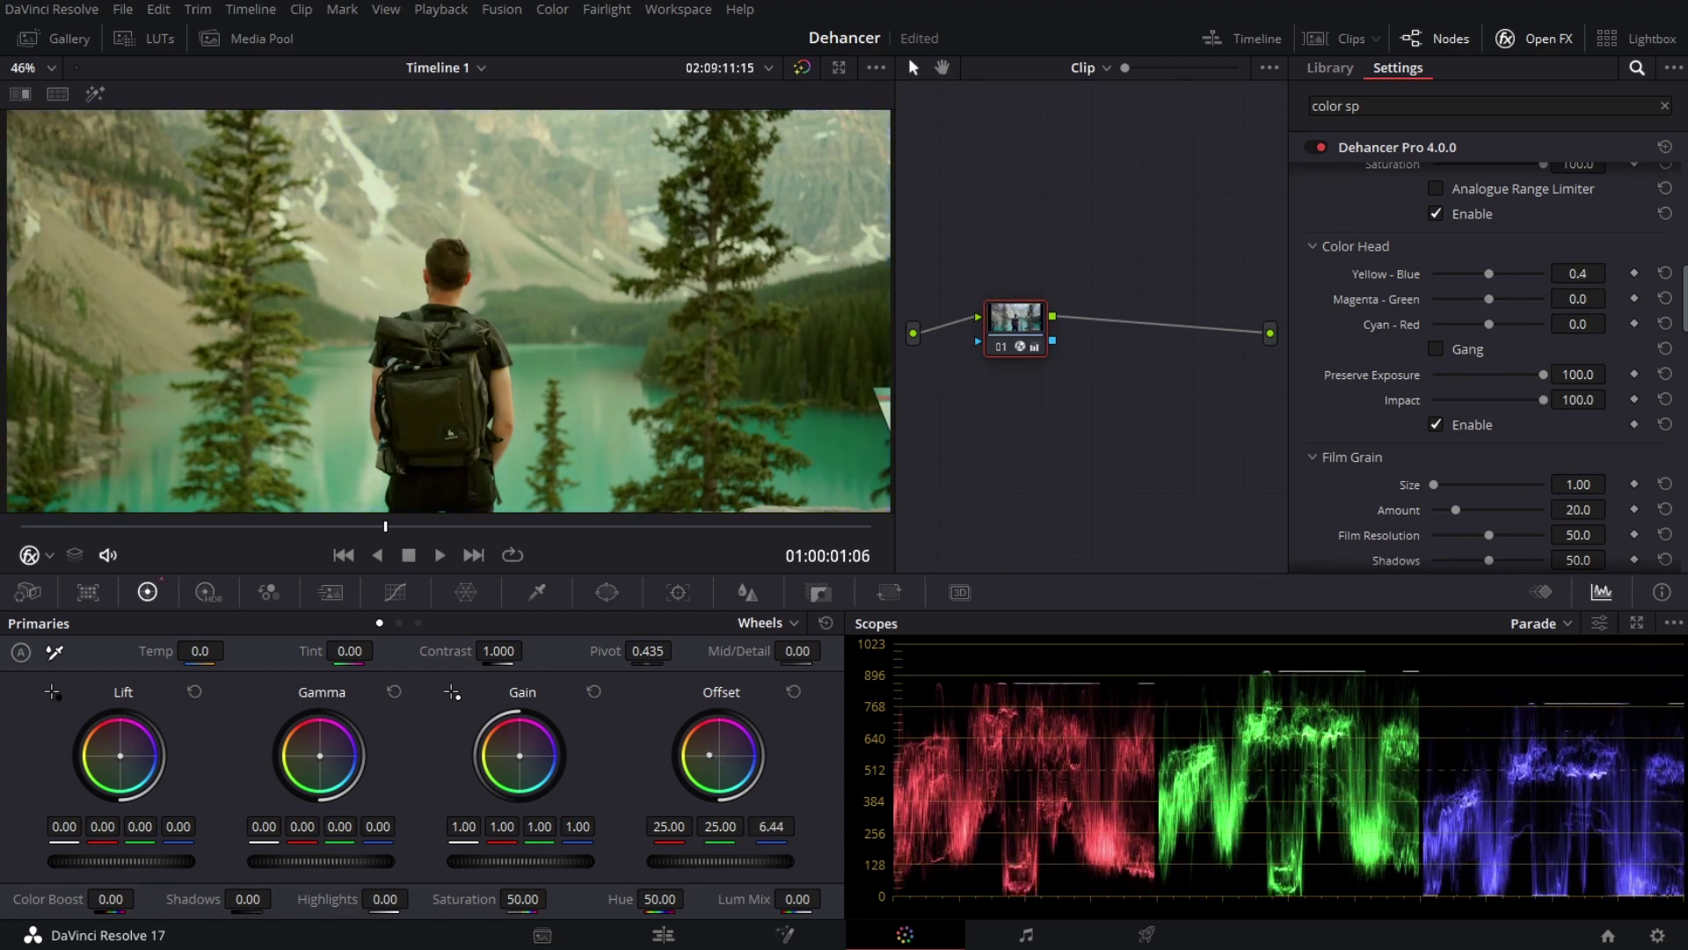
{"action": "left_click", "coordinate": [793, 691]}
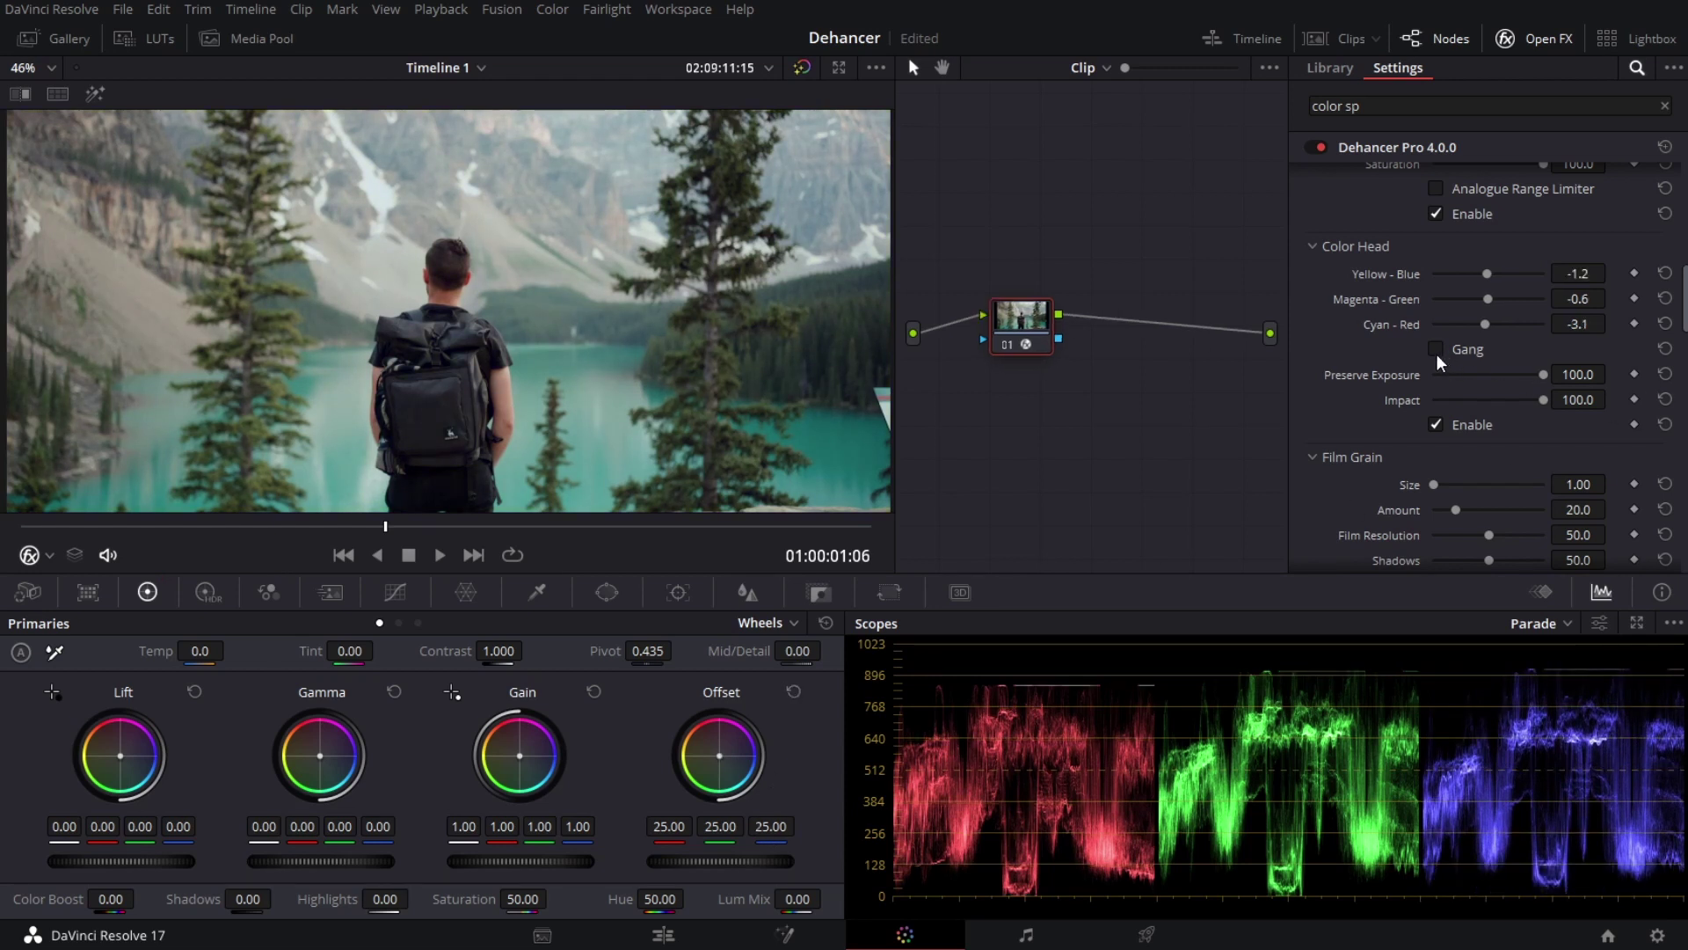
{"action": "left_click", "coordinate": [1436, 351]}
{"action": "left_click_drag", "start_coordinate": [1484, 325], "coordinate": [1438, 321]}
{"action": "key", "text": "ctrl+z"}
{"action": "key", "text": "ctrl+z"}
{"action": "scroll", "coordinate": [1463, 327], "scroll_direction": "down", "scroll_amount": 3}
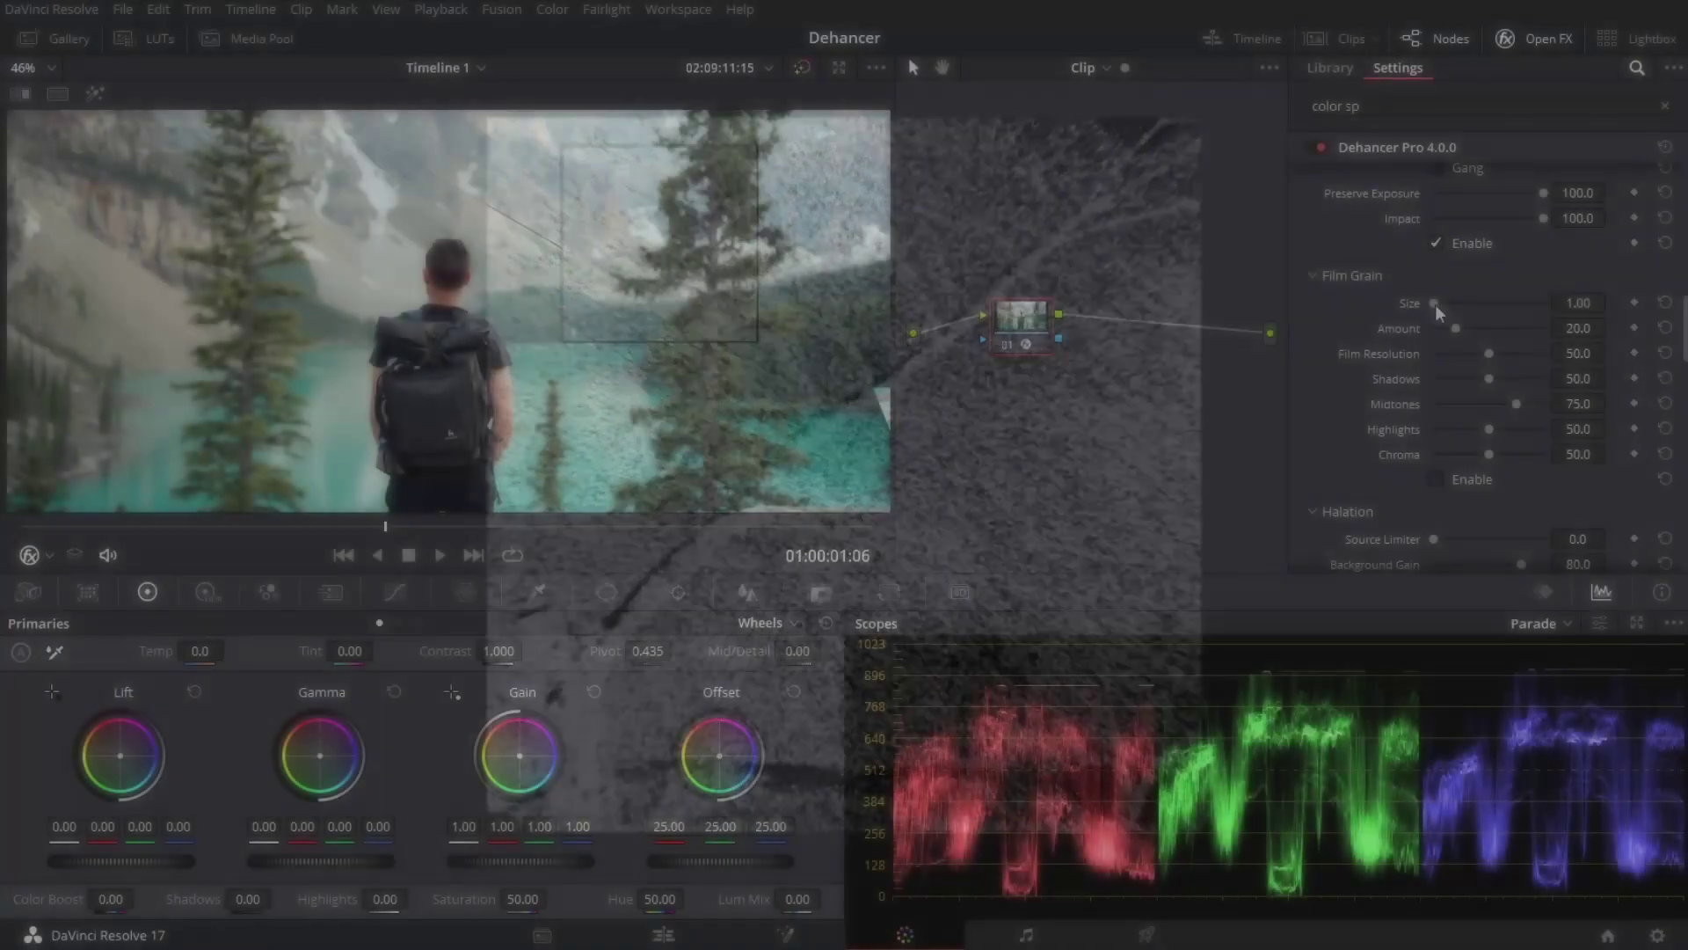
Step: Increase the Film Grain Size to 4.94 with Amount at 20.0
{"action": "left_click_drag", "start_coordinate": [1434, 304], "coordinate": [1473, 303]}
Step: Compare grain off and on, then tune grain Size and Film Resolution to 77.1
{"action": "scroll", "coordinate": [526, 301], "scroll_direction": "up", "scroll_amount": 8}
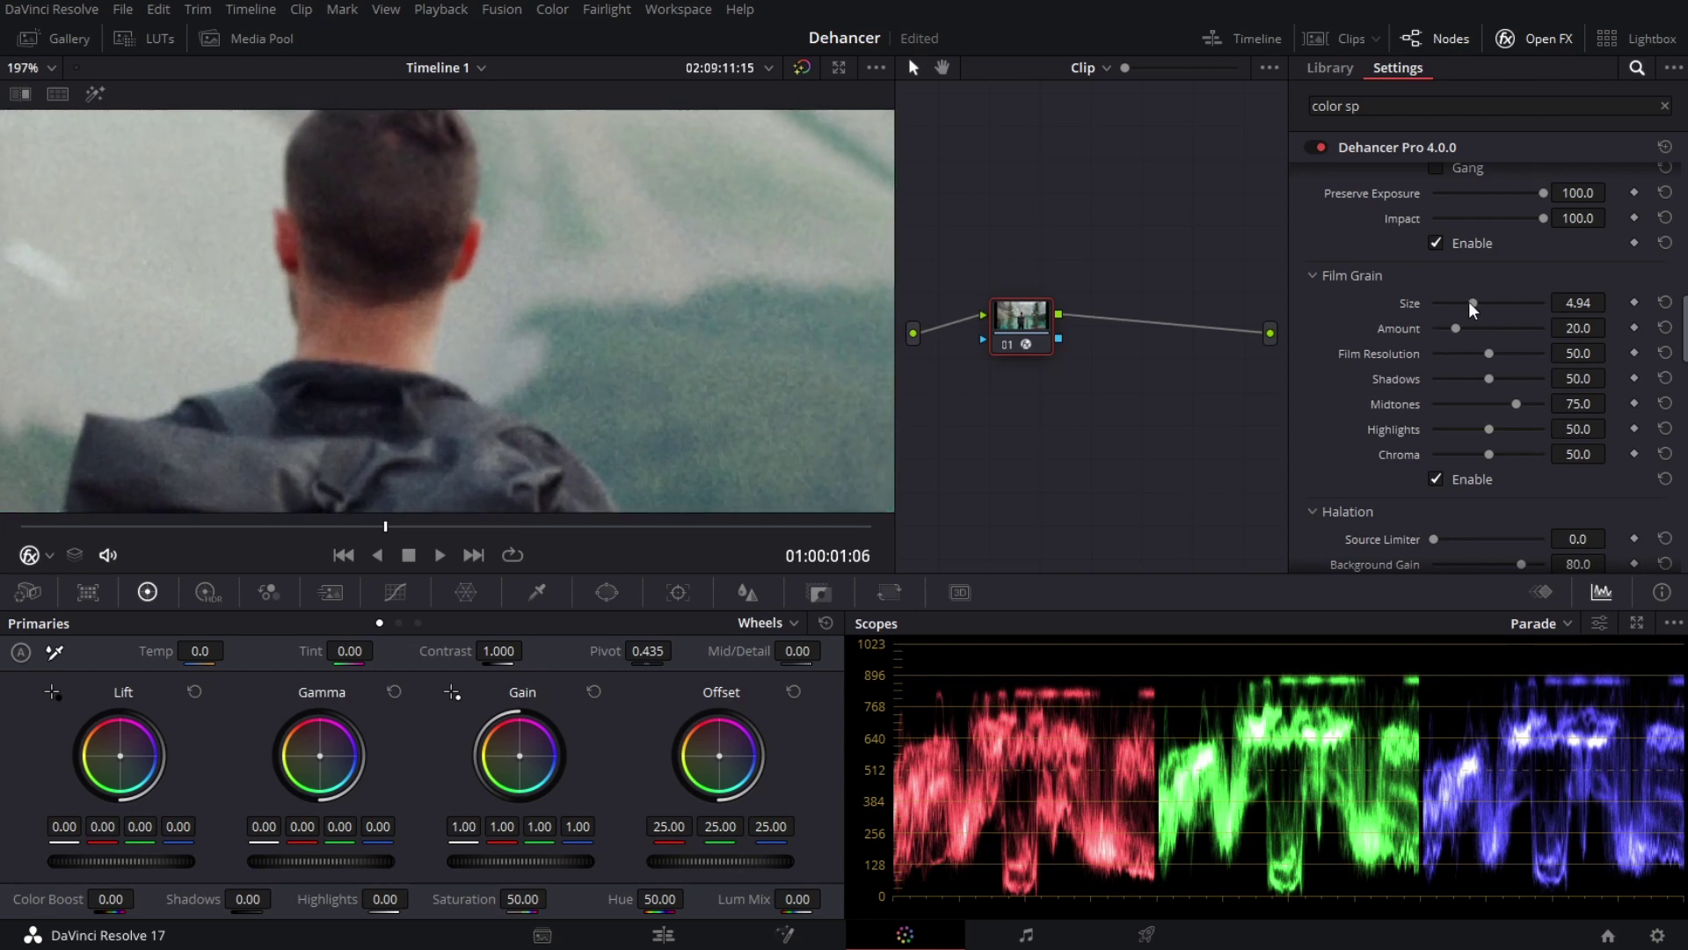
{"action": "left_click", "coordinate": [1447, 482]}
{"action": "left_click", "coordinate": [1448, 482]}
{"action": "left_click_drag", "start_coordinate": [1474, 302], "coordinate": [1458, 337]}
{"action": "mouse_move", "coordinate": [1548, 349]}
{"action": "left_mouse_down"}
{"action": "mouse_move", "coordinate": [1424, 364]}
{"action": "mouse_move", "coordinate": [1528, 357]}
{"action": "left_mouse_up"}
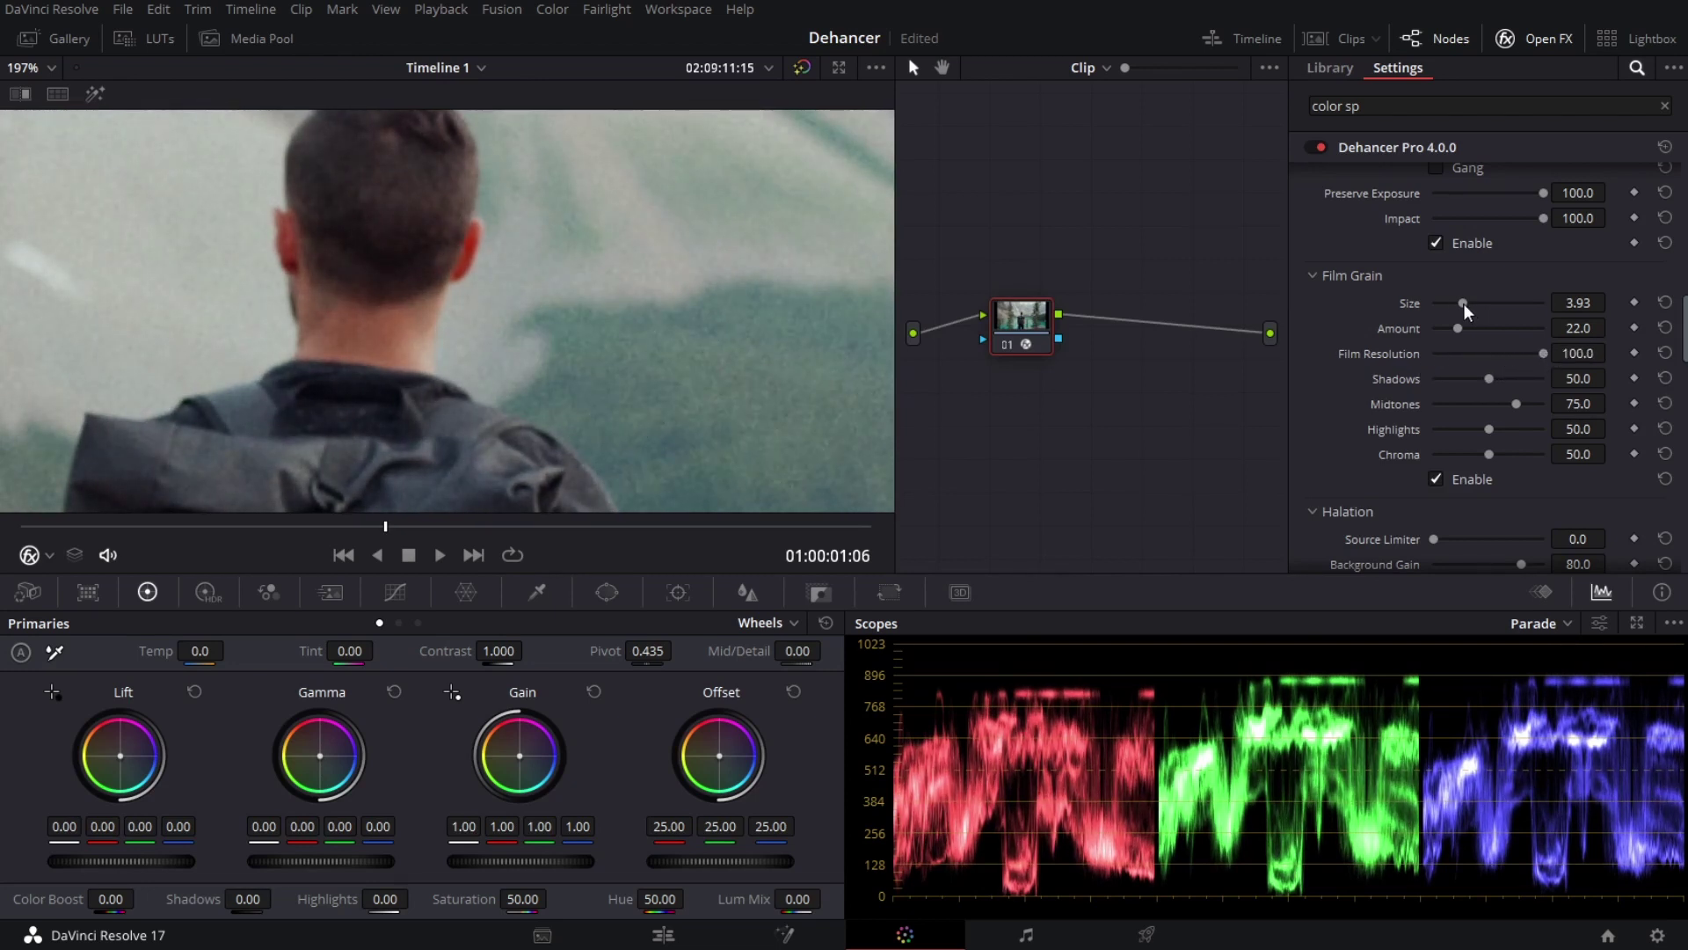
{"action": "left_click_drag", "start_coordinate": [1463, 304], "coordinate": [1486, 304]}
{"action": "left_click_drag", "start_coordinate": [1544, 354], "coordinate": [1432, 361]}
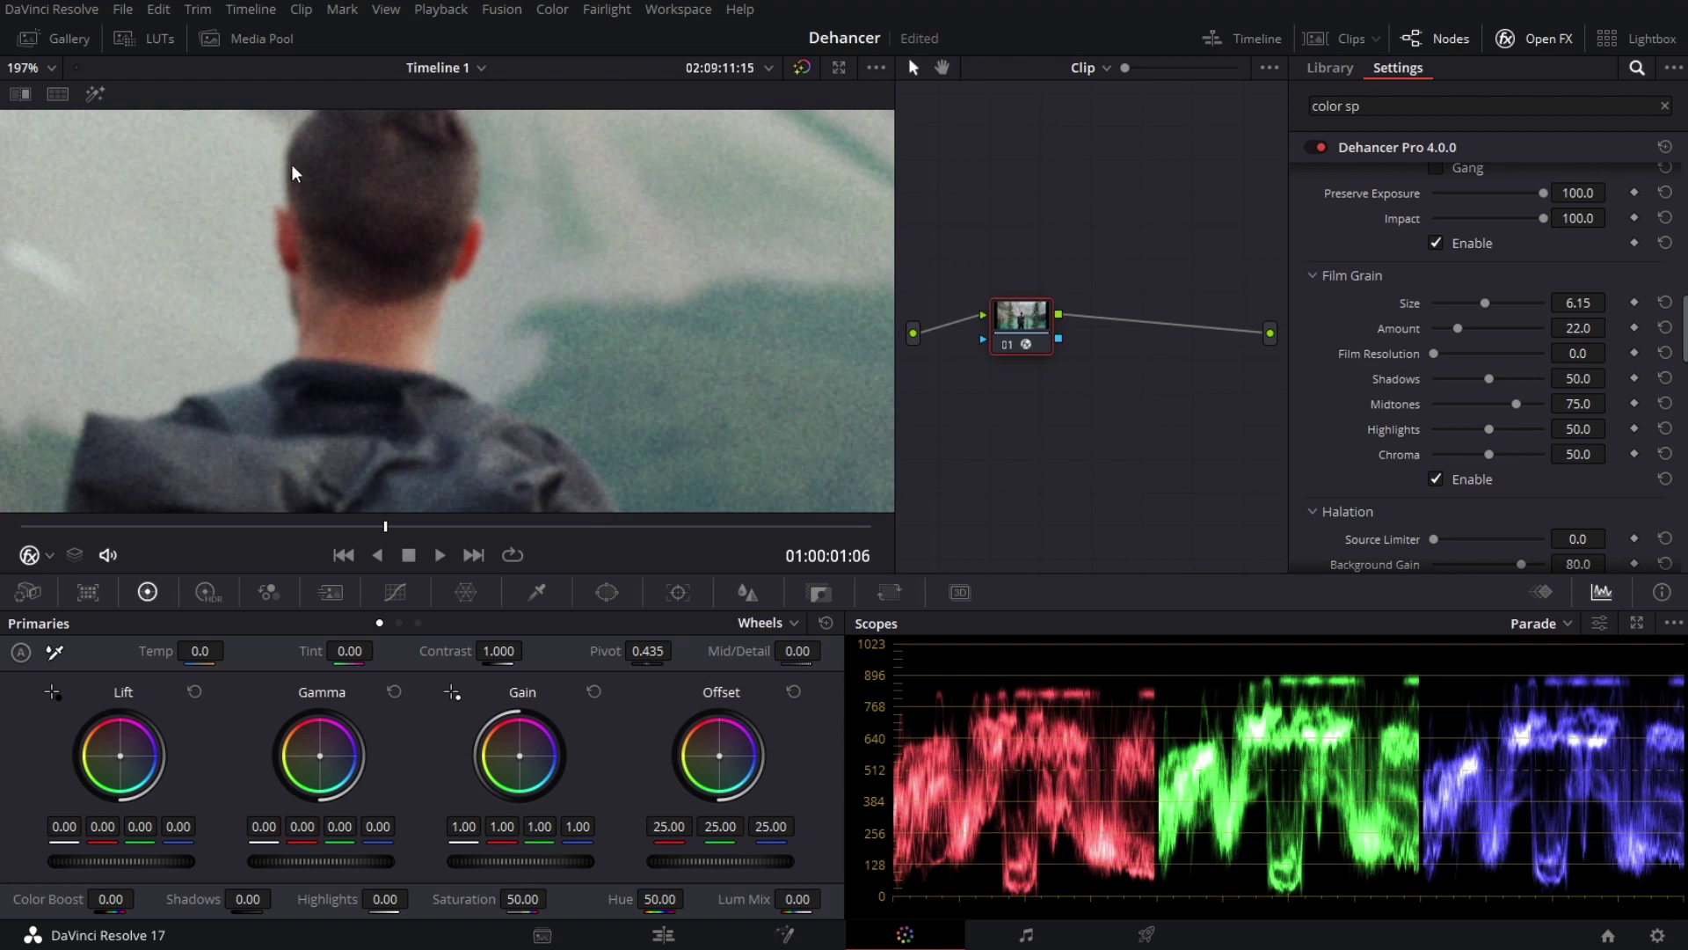
{"action": "left_click_drag", "start_coordinate": [1437, 355], "coordinate": [1575, 361]}
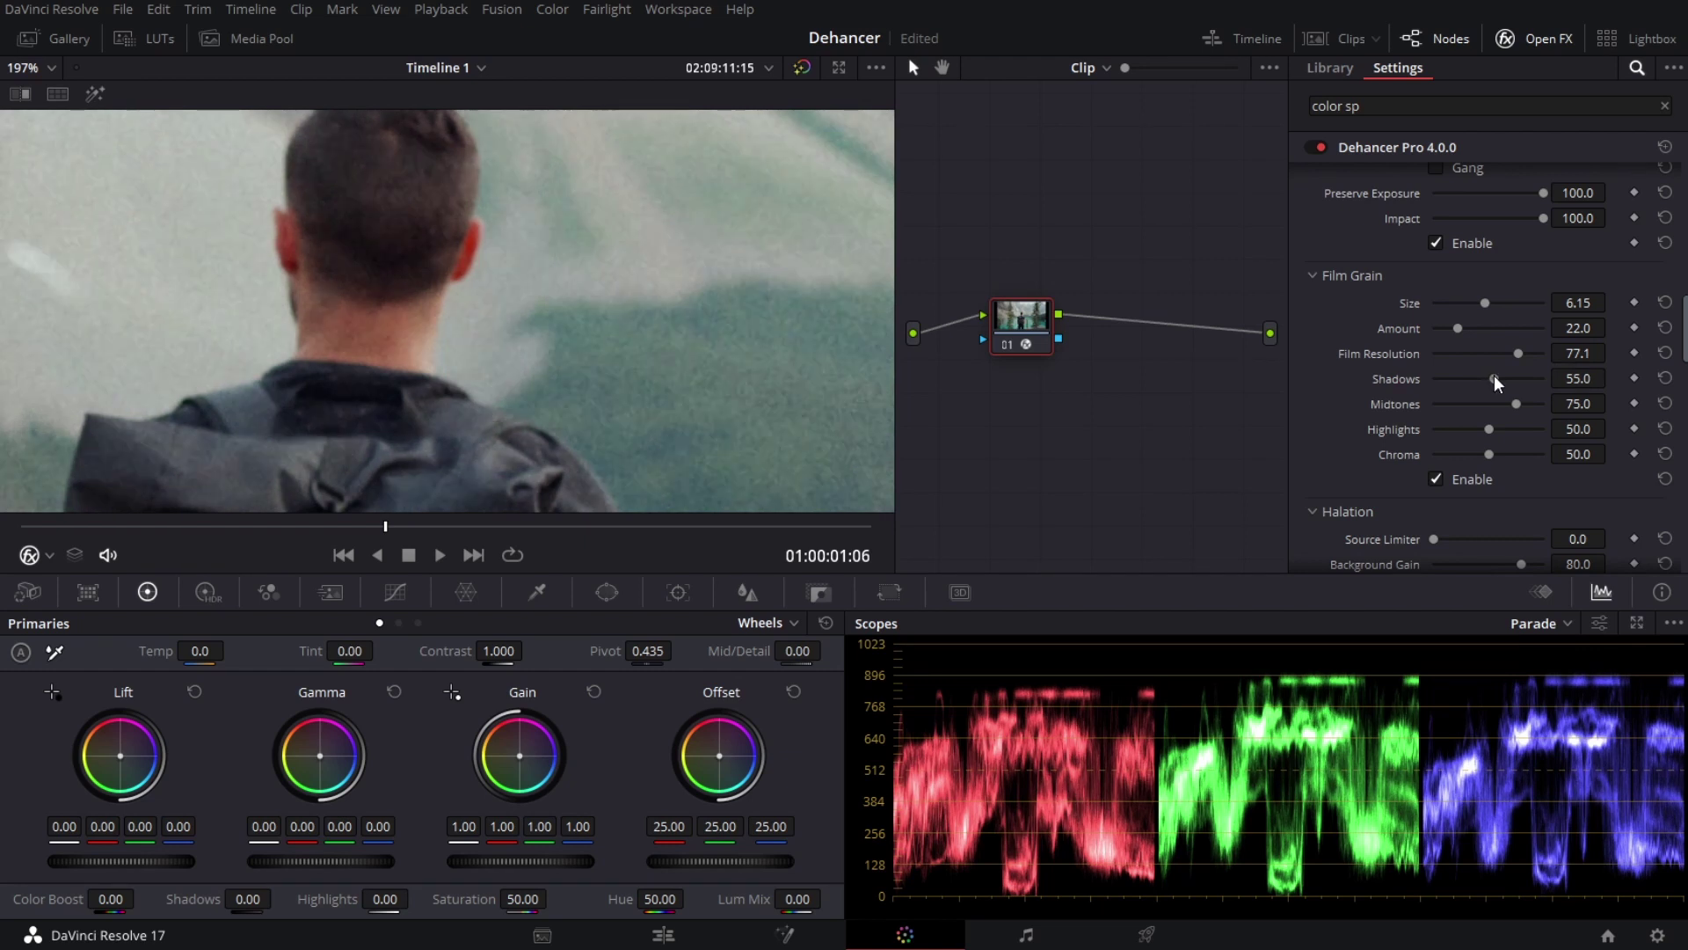
Step: Set grain Shadows to 45.8 and Midtones to 49.5
{"action": "left_click_drag", "start_coordinate": [1494, 374], "coordinate": [1373, 388]}
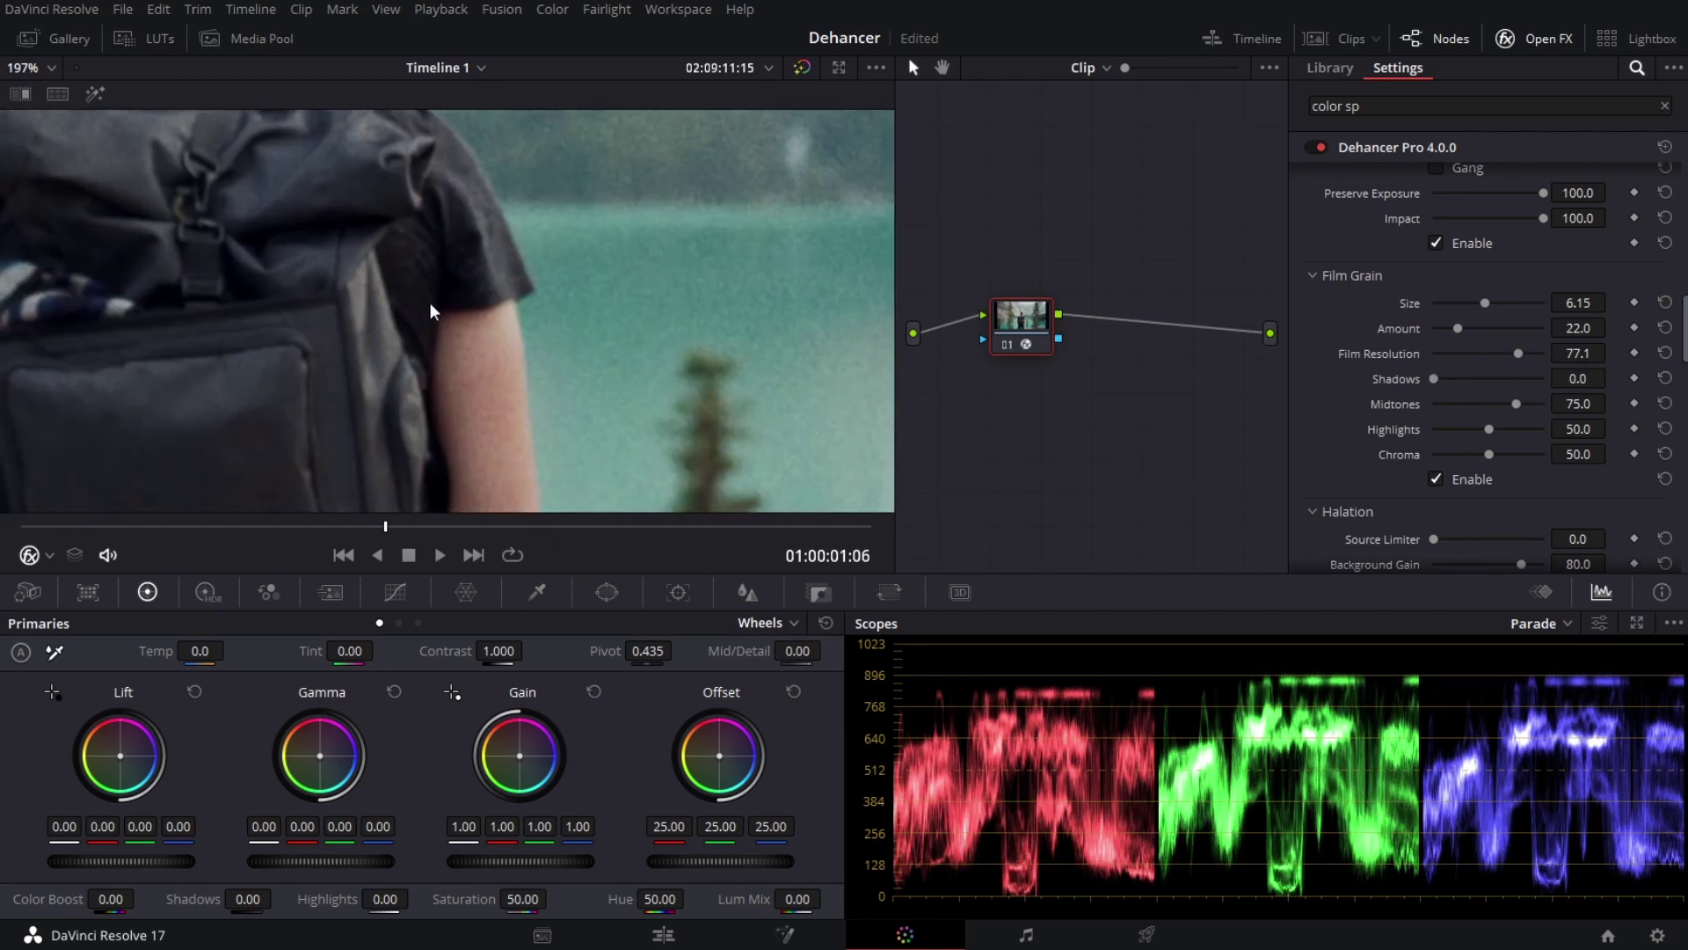
{"action": "left_click_drag", "start_coordinate": [1434, 379], "coordinate": [1544, 384]}
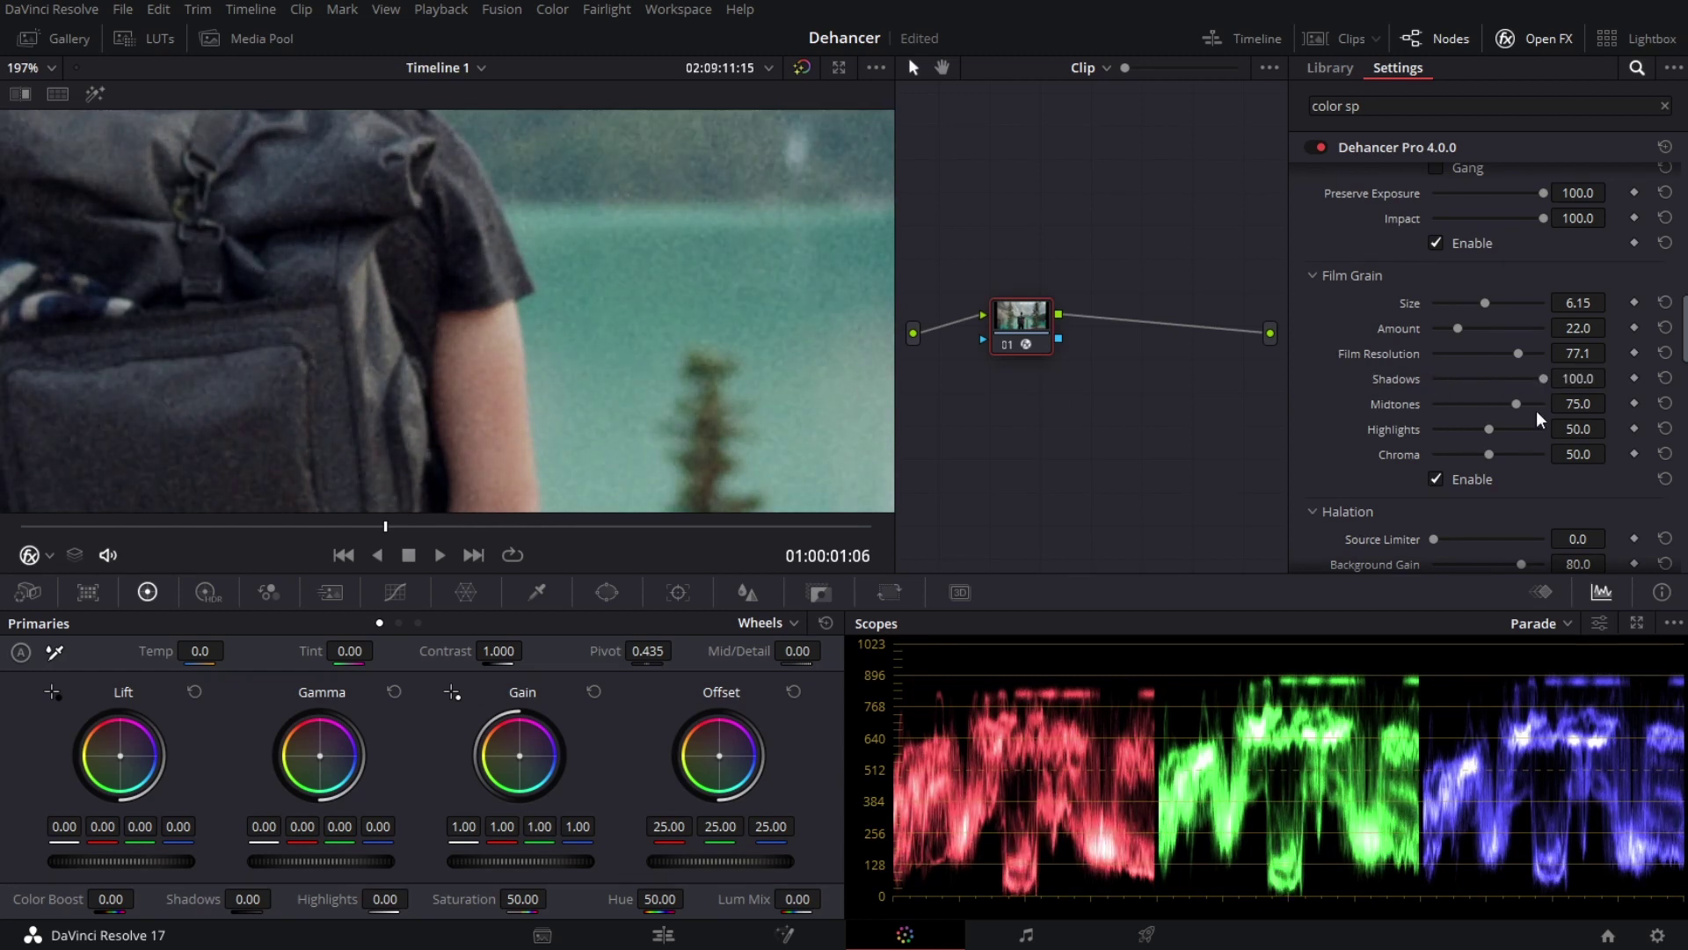
{"action": "mouse_move", "coordinate": [1512, 397]}
{"action": "left_mouse_down"}
{"action": "mouse_move", "coordinate": [1390, 399]}
{"action": "mouse_move", "coordinate": [1490, 393]}
{"action": "mouse_move", "coordinate": [1516, 424]}
{"action": "left_mouse_up"}
{"action": "scroll", "coordinate": [488, 261], "scroll_direction": "down", "scroll_amount": 3}
{"action": "scroll", "coordinate": [488, 261], "scroll_direction": "up", "scroll_amount": 5}
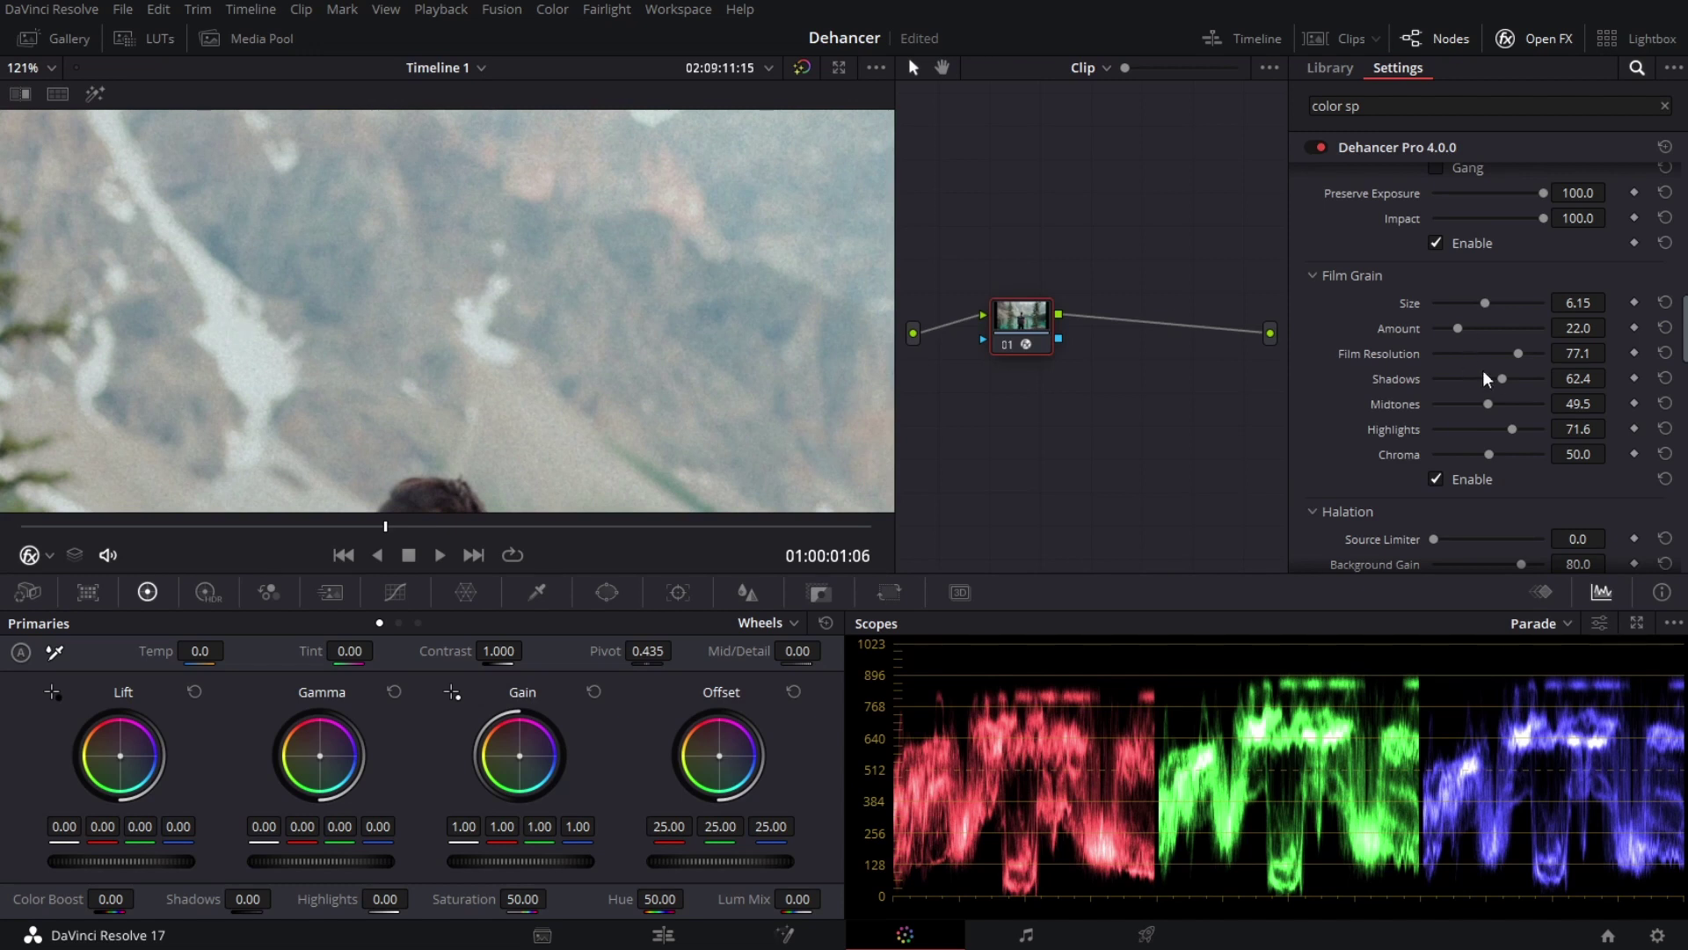
{"action": "left_click_drag", "start_coordinate": [1503, 376], "coordinate": [1487, 378]}
{"action": "scroll", "coordinate": [537, 430], "scroll_direction": "down", "scroll_amount": 2}
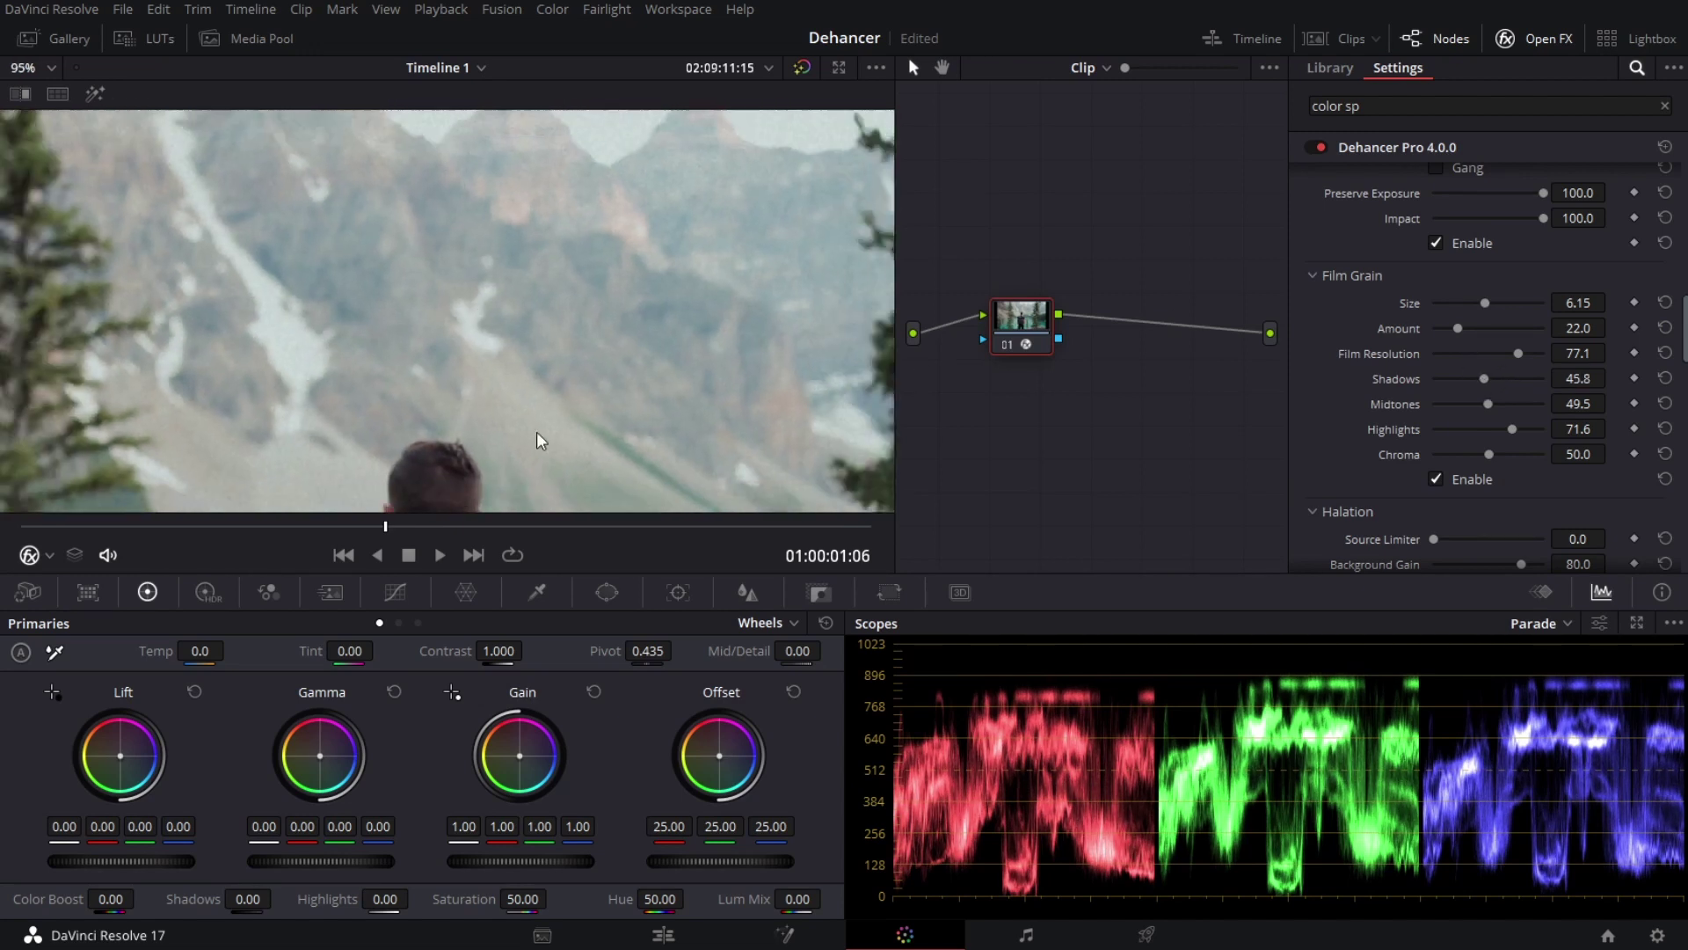
{"action": "scroll", "coordinate": [536, 439], "scroll_direction": "down", "scroll_amount": 4}
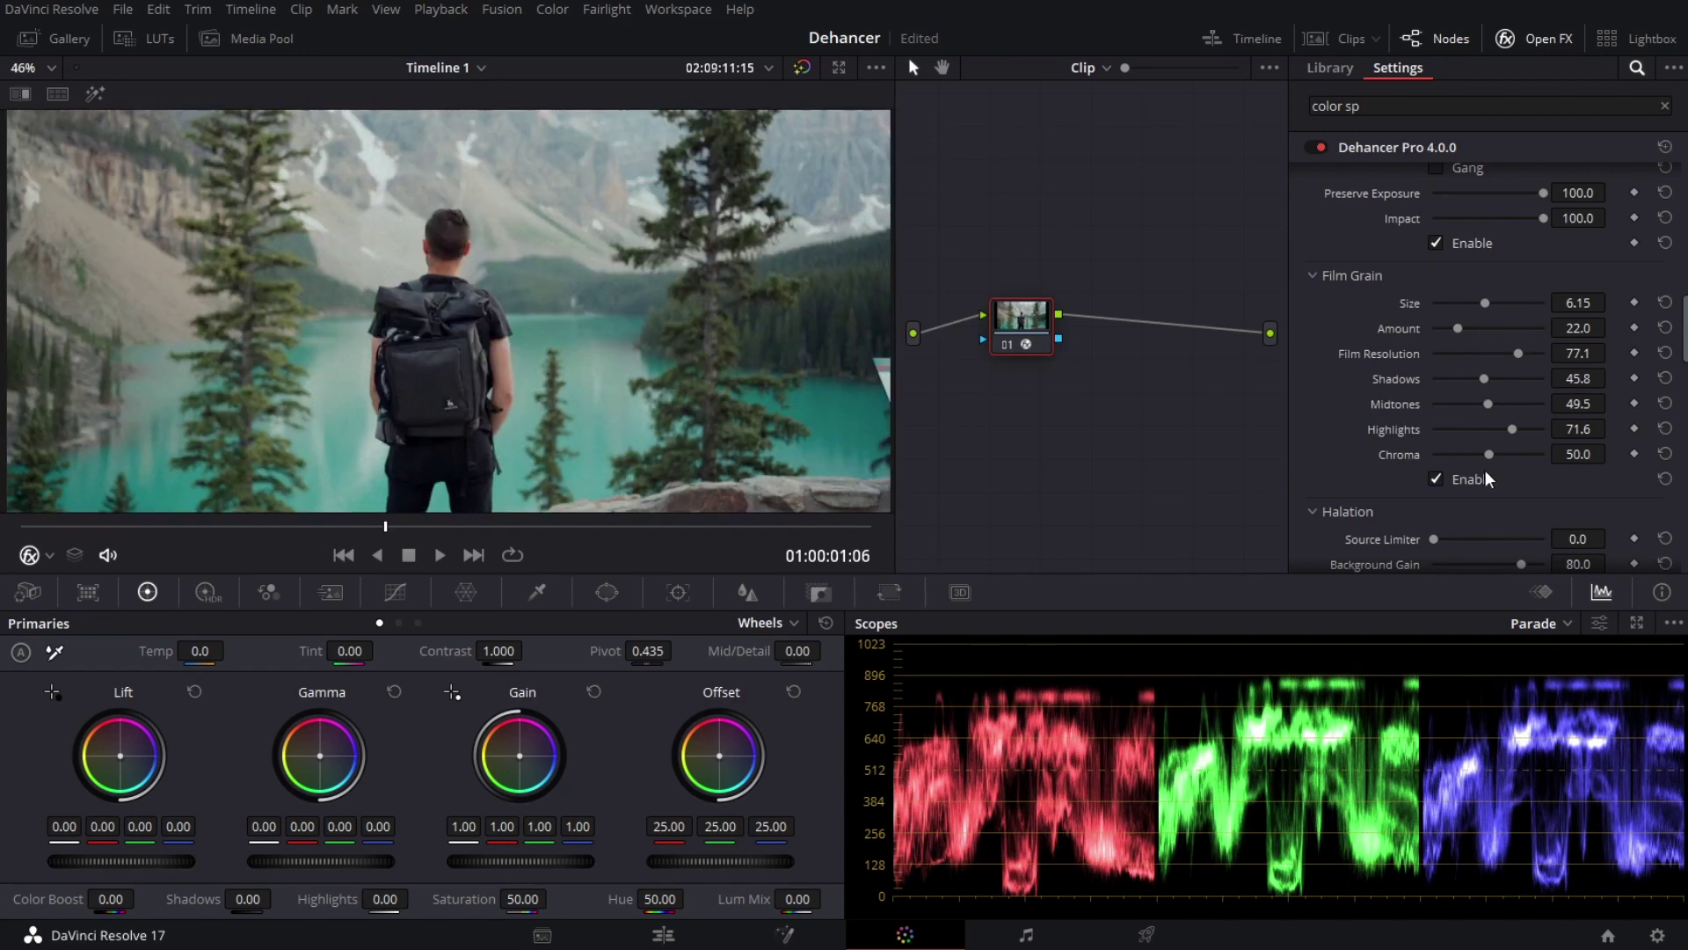
Step: Set grain Chroma to 35.8 while inspecting the grain around the man's head
{"action": "left_click_drag", "start_coordinate": [1491, 452], "coordinate": [1543, 450]}
{"action": "scroll", "coordinate": [382, 195], "scroll_direction": "up", "scroll_amount": 2}
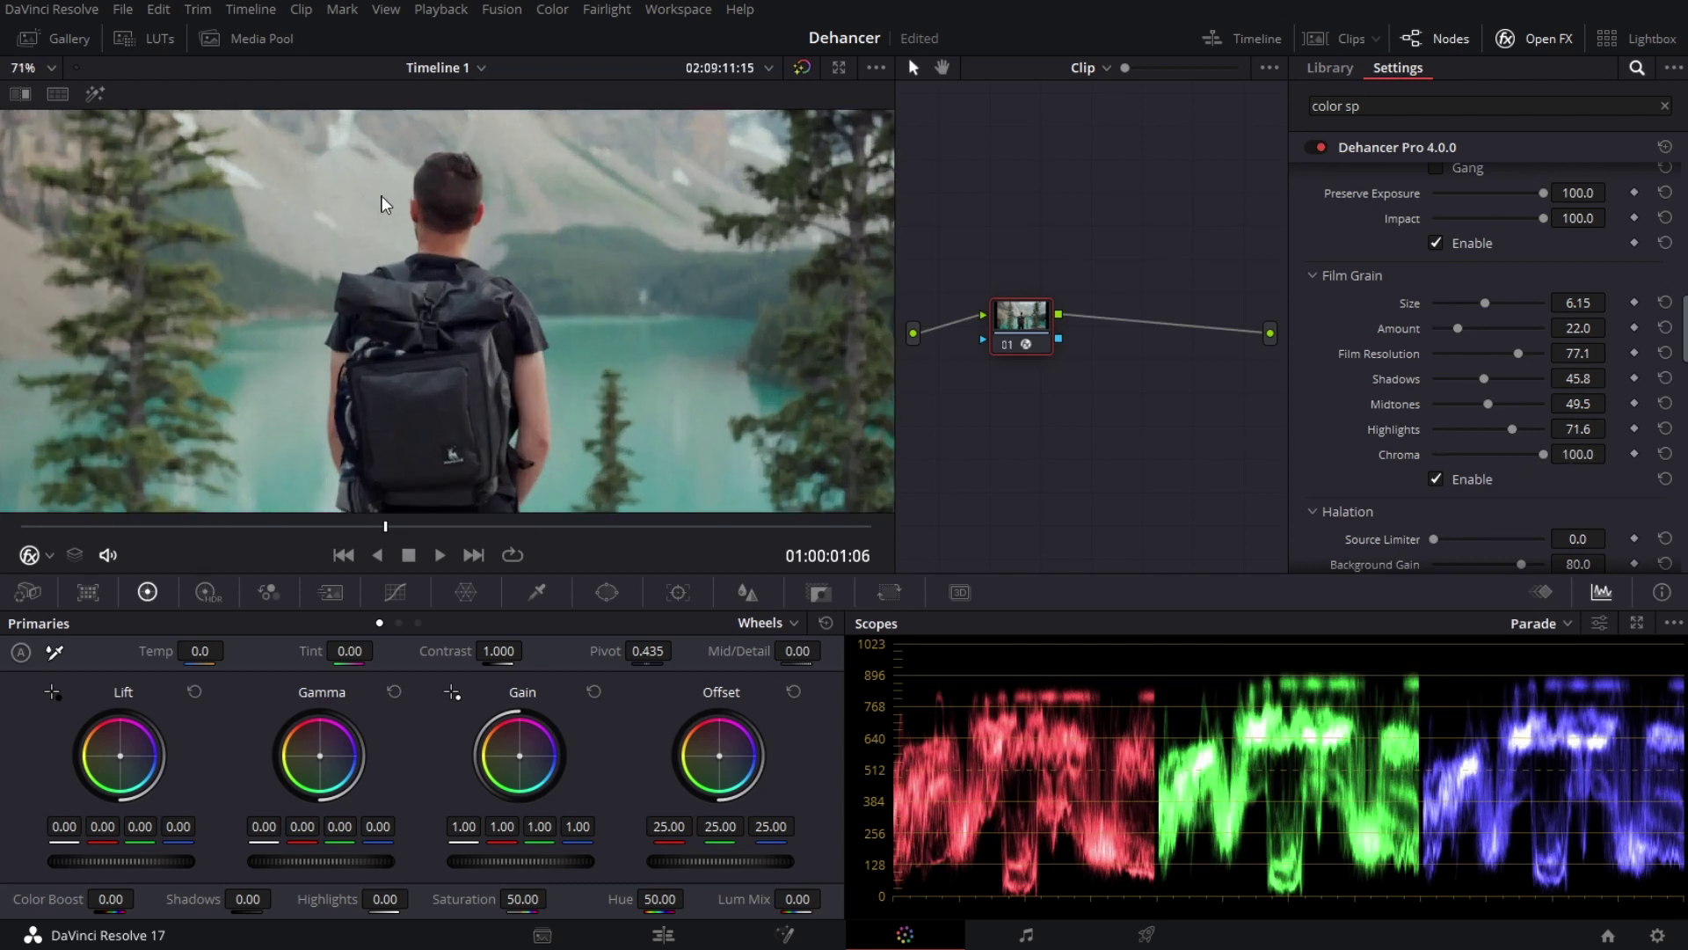
{"action": "scroll", "coordinate": [381, 195], "scroll_direction": "up", "scroll_amount": 6}
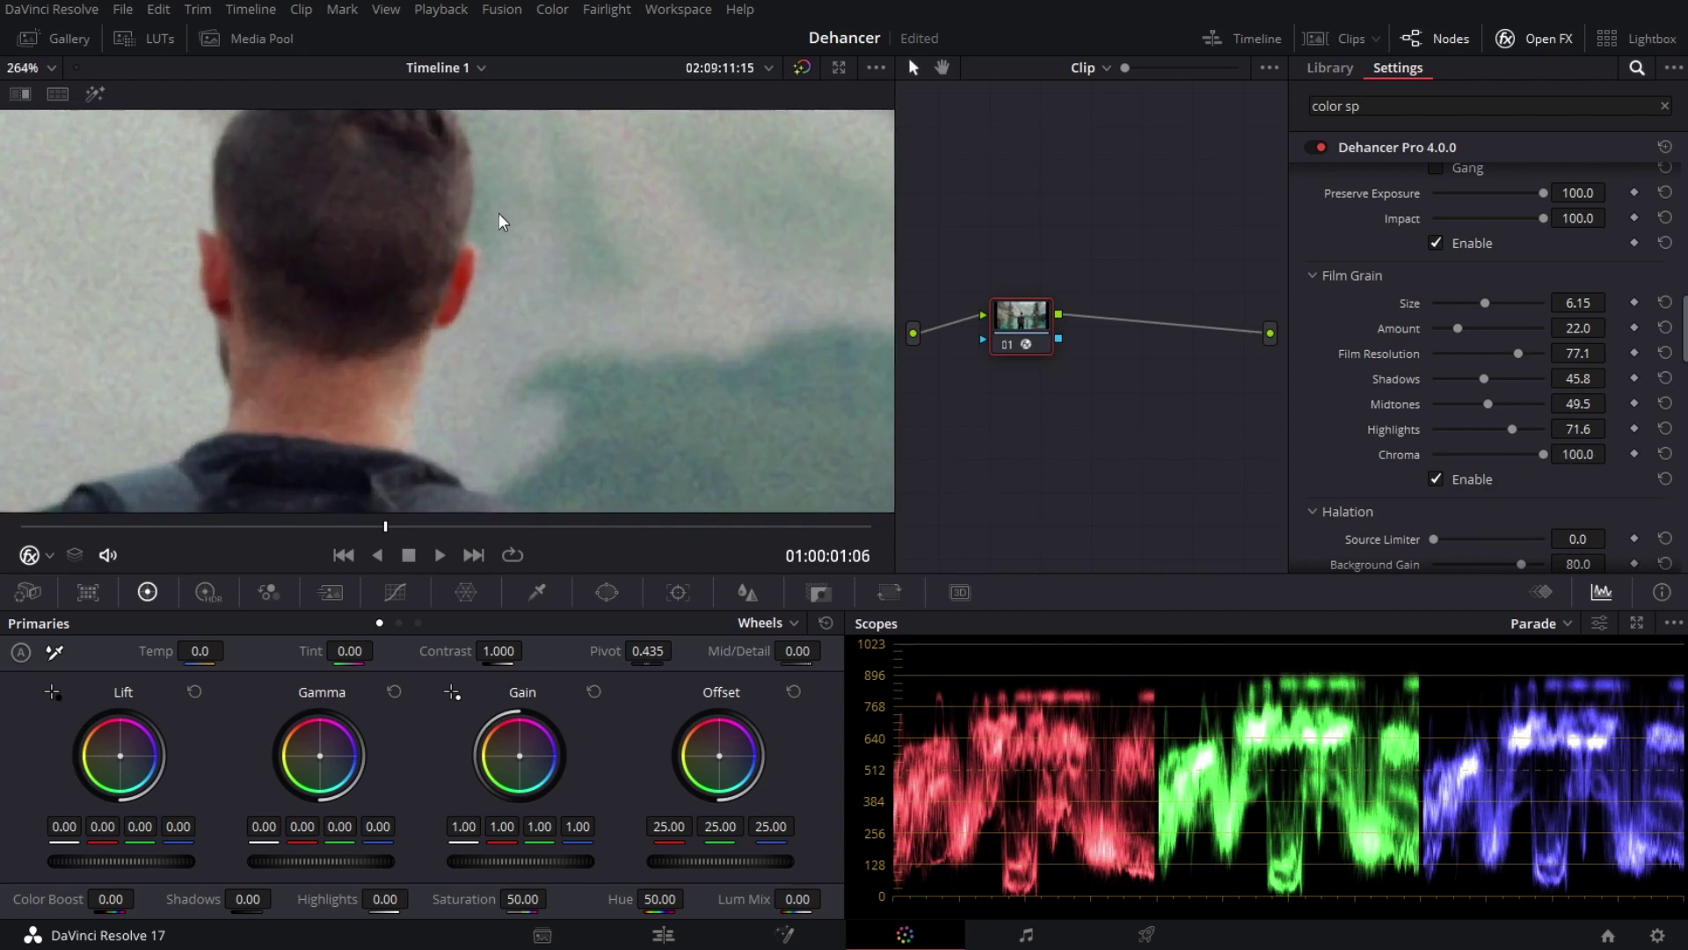
{"action": "left_click_drag", "start_coordinate": [498, 221], "coordinate": [379, 239]}
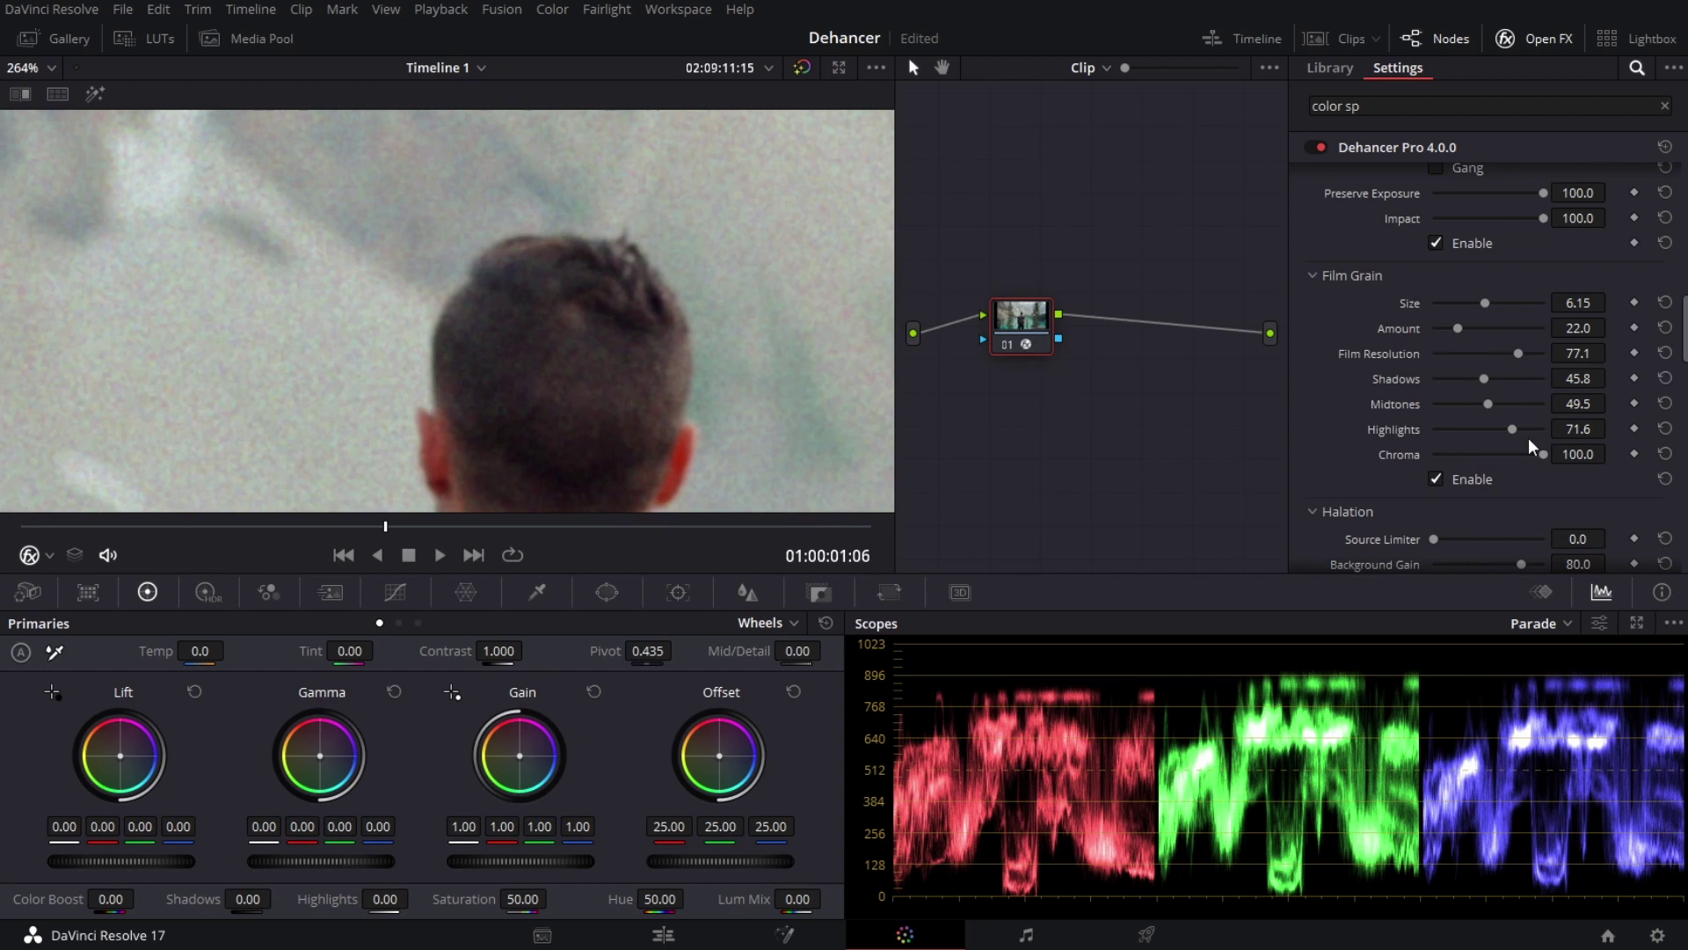
{"action": "left_click_drag", "start_coordinate": [1546, 450], "coordinate": [1320, 450]}
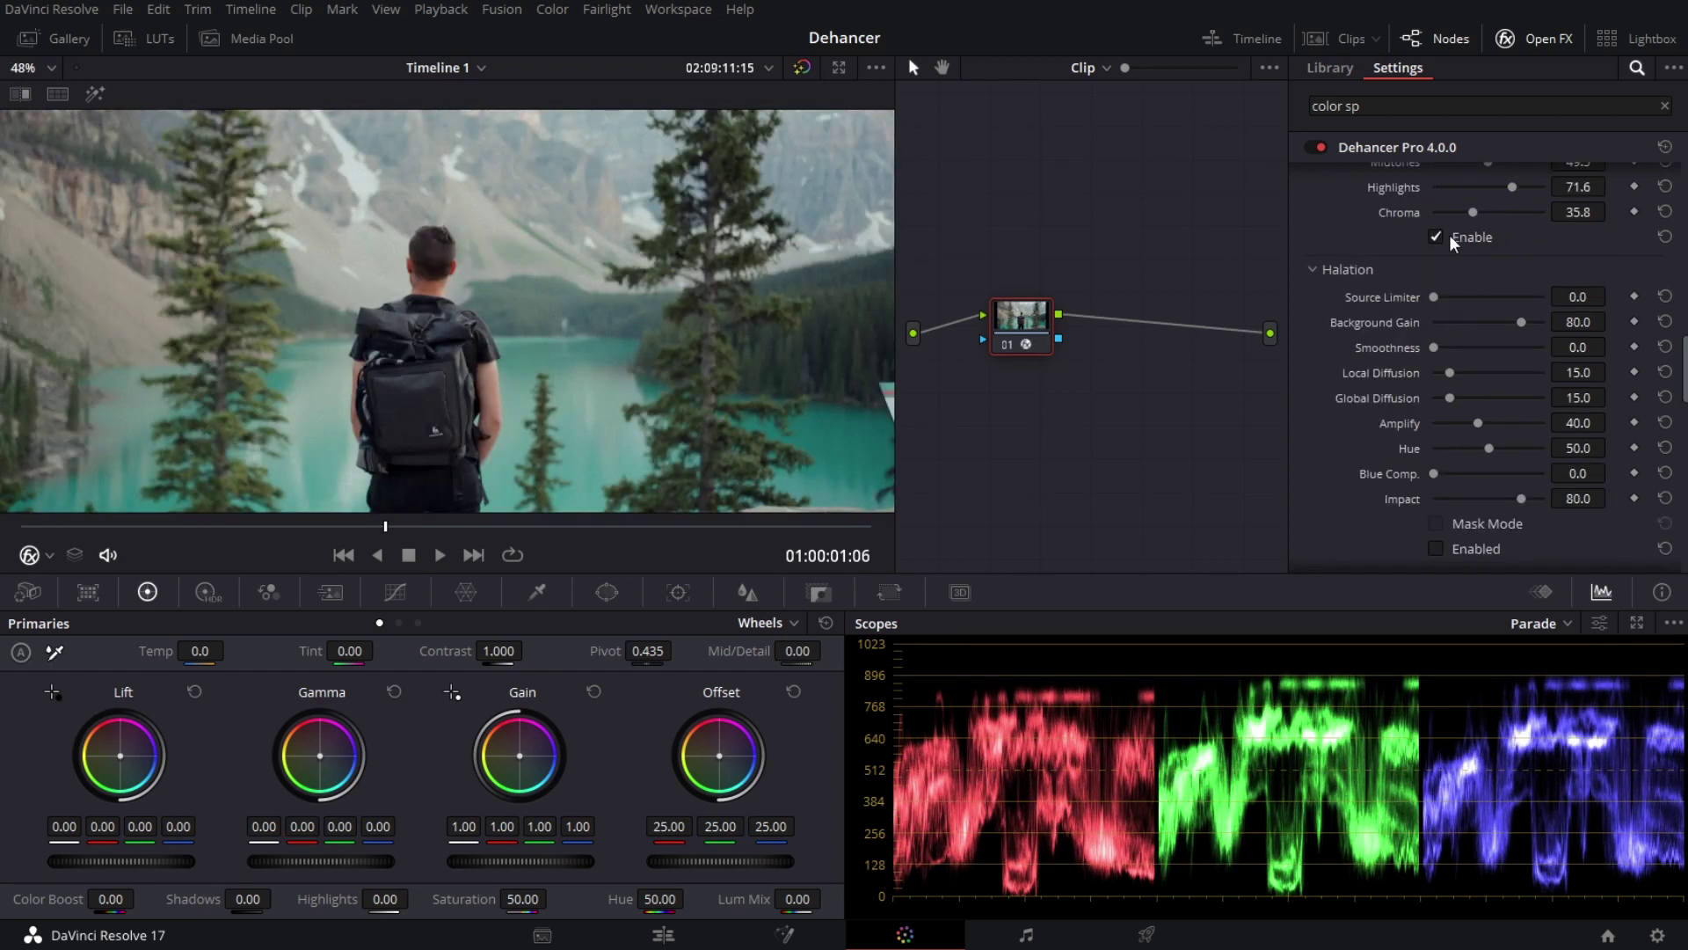
Step: Turn off Film Grain, enable Halation and raise its Source Limiter to 13.8
{"action": "left_click", "coordinate": [1451, 239]}
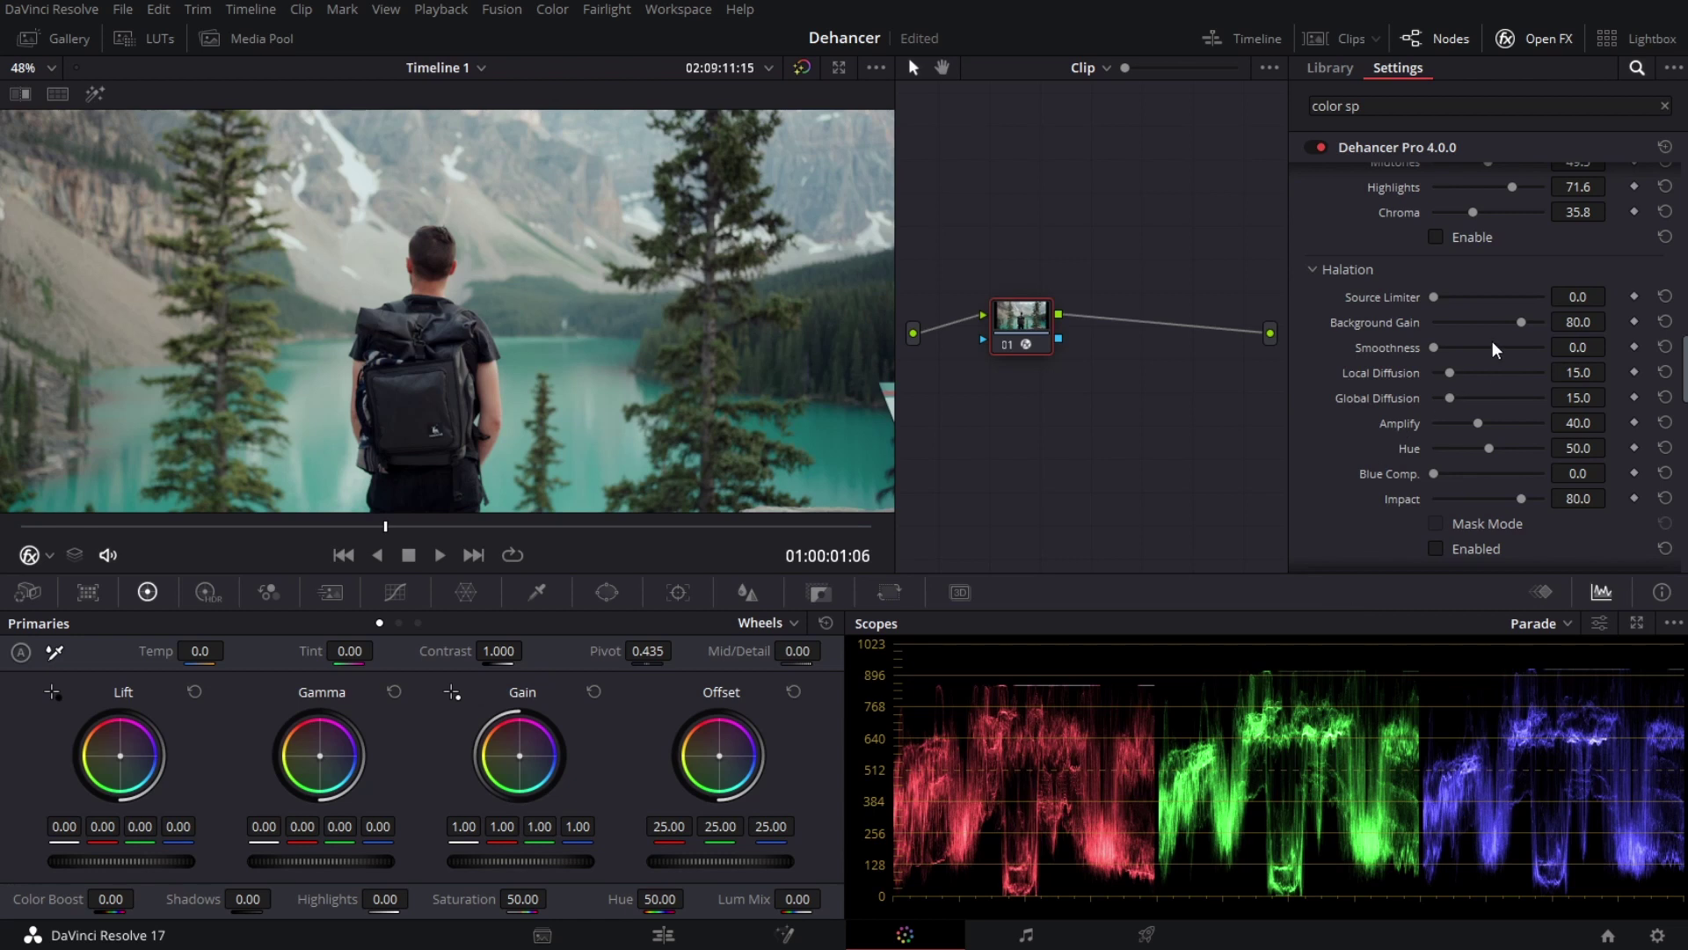
{"action": "left_click", "coordinate": [1436, 548]}
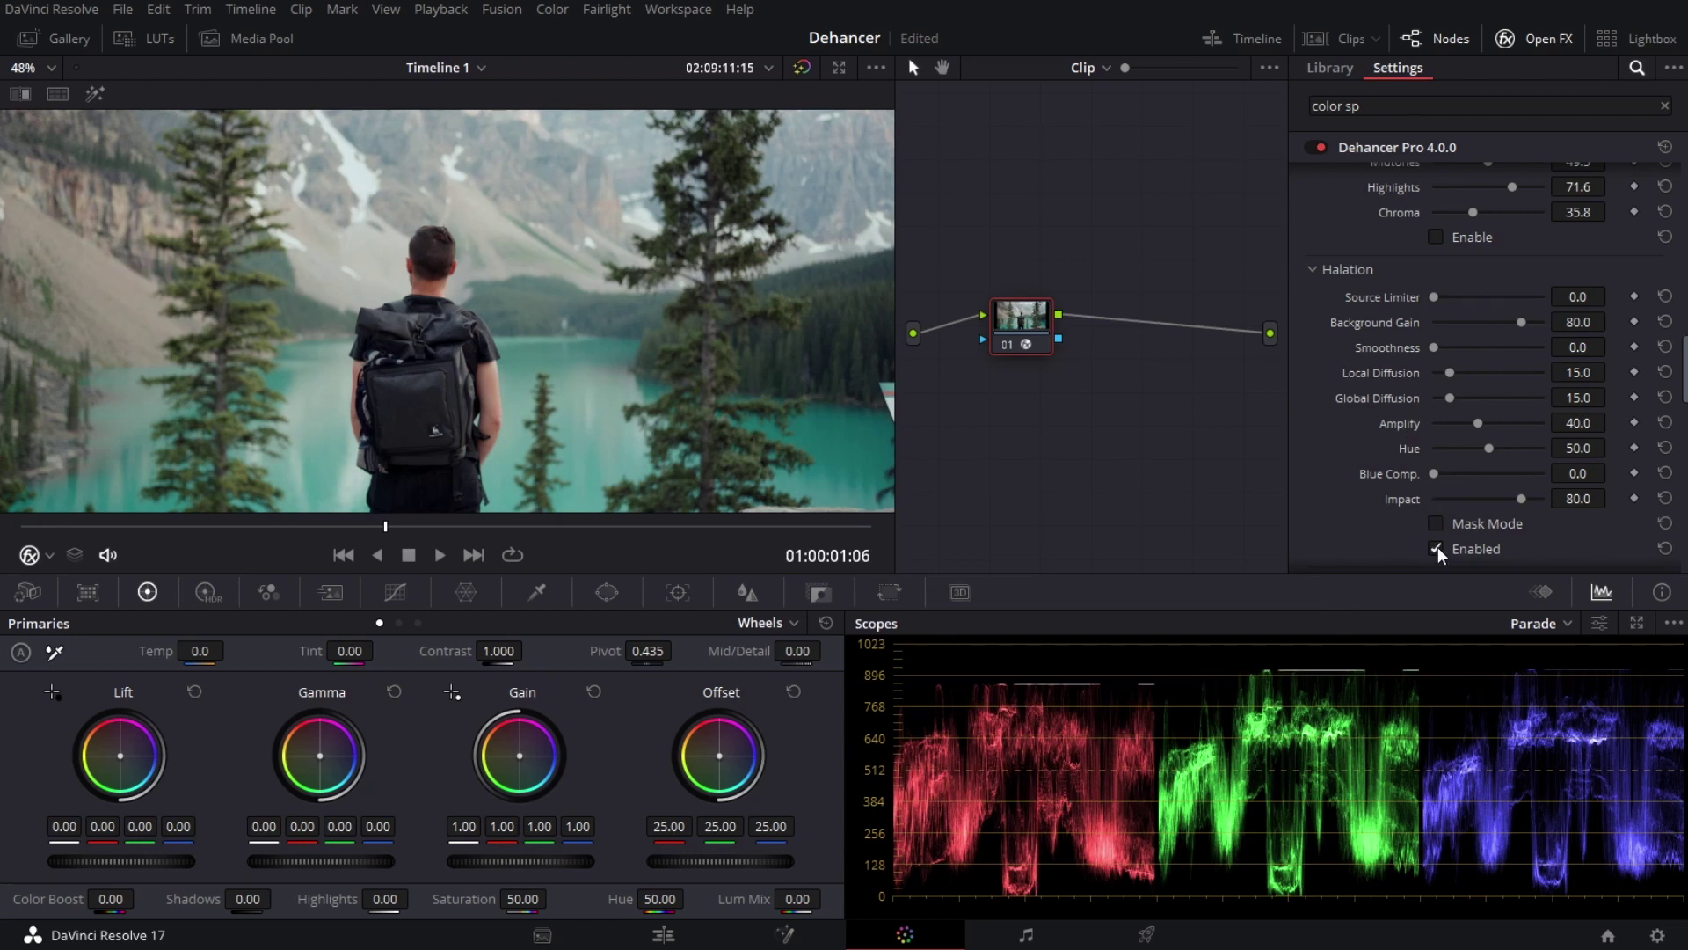
{"action": "scroll", "coordinate": [398, 261], "scroll_direction": "up", "scroll_amount": 5}
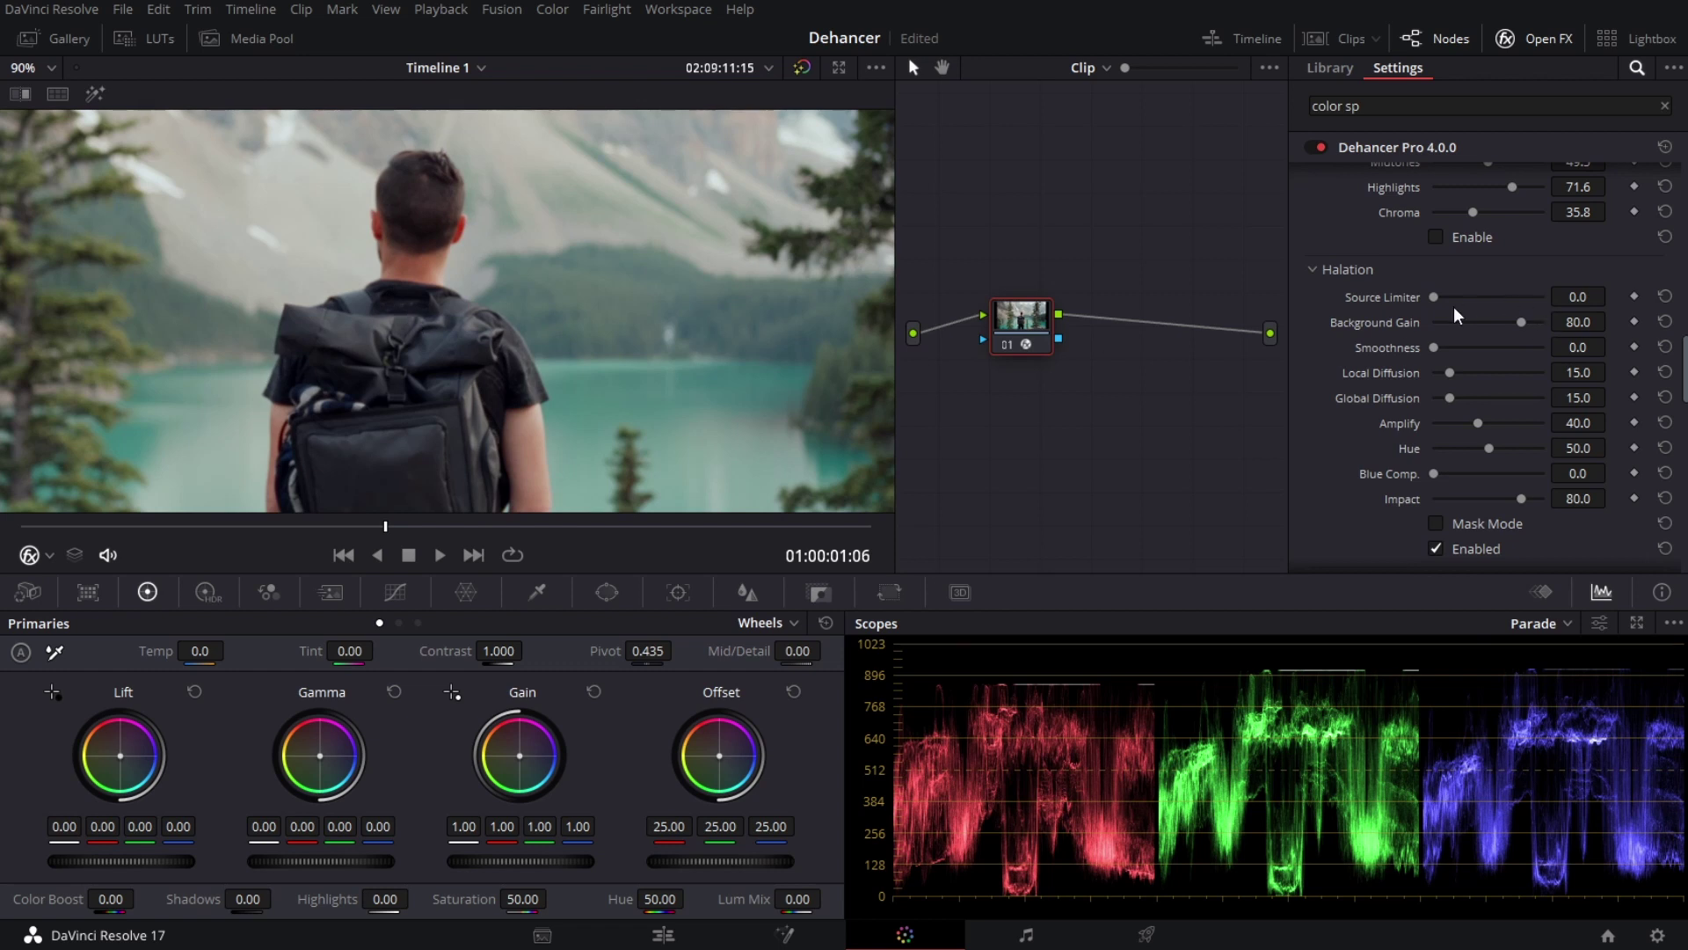
{"action": "left_click_drag", "start_coordinate": [1434, 297], "coordinate": [1449, 297]}
Step: In Mask Mode, adjust Halation diffusion, smoothness and amplify, then exit the mask preview
{"action": "left_click", "coordinate": [1435, 524]}
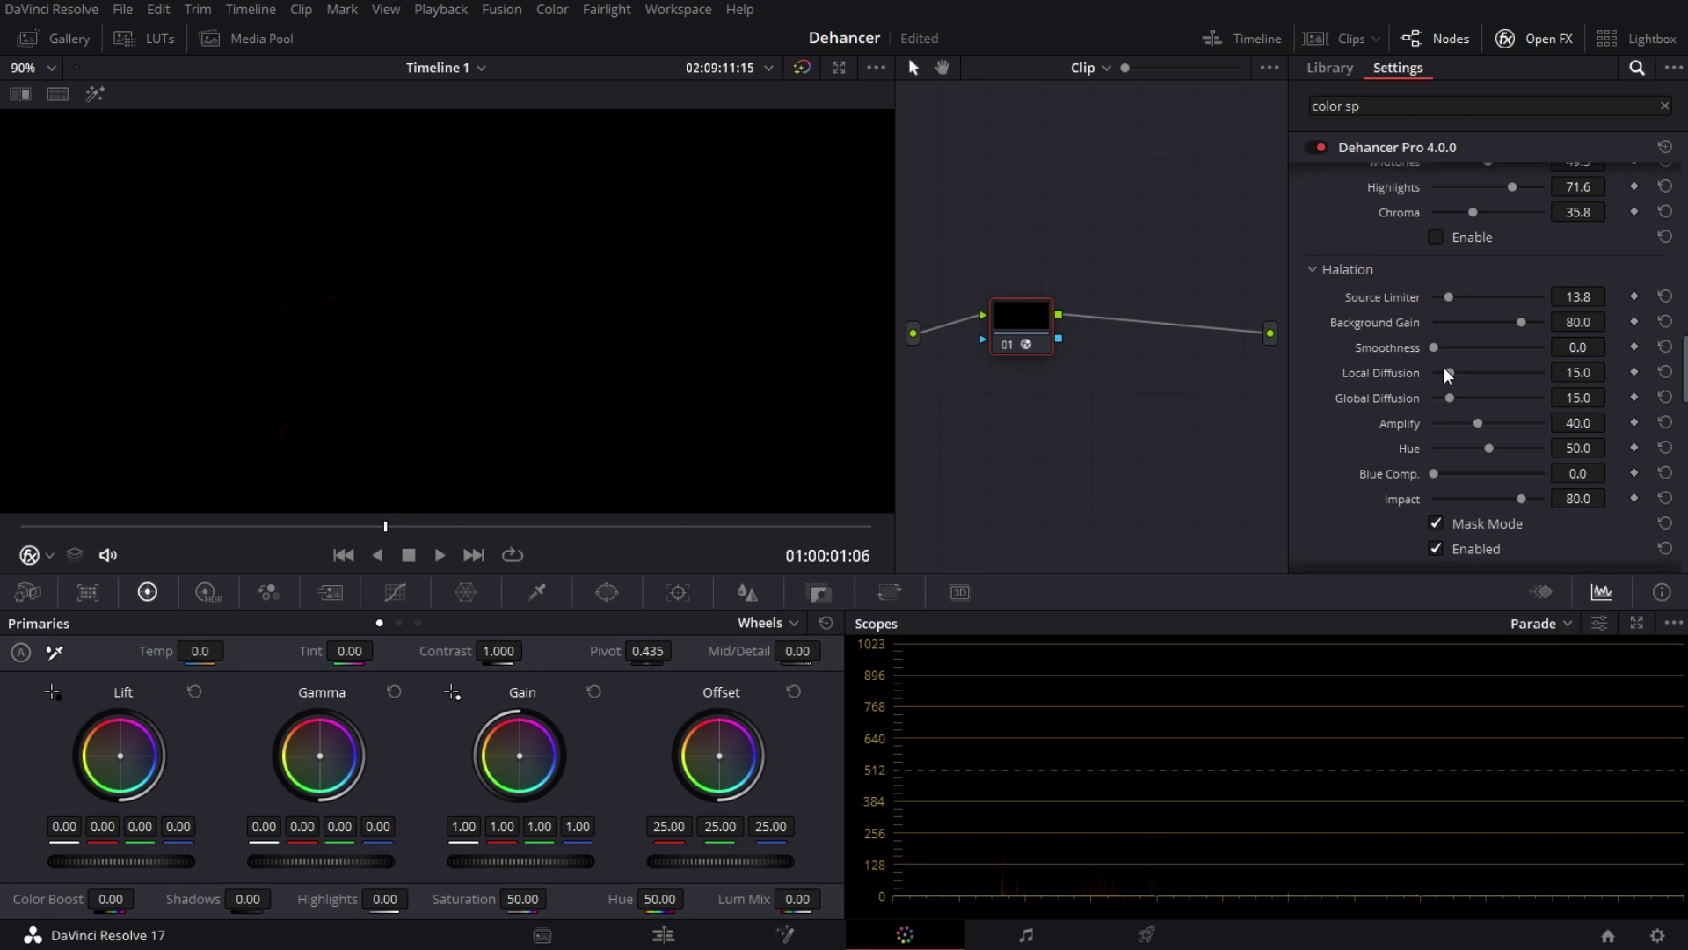
{"action": "left_click_drag", "start_coordinate": [1449, 373], "coordinate": [1451, 373]}
{"action": "mouse_move", "coordinate": [1453, 403]}
{"action": "left_mouse_down"}
{"action": "mouse_move", "coordinate": [1496, 399]}
{"action": "mouse_move", "coordinate": [1460, 403]}
{"action": "left_mouse_up"}
{"action": "left_click_drag", "start_coordinate": [1434, 347], "coordinate": [1458, 296]}
{"action": "left_click_drag", "start_coordinate": [1478, 422], "coordinate": [1497, 422]}
{"action": "left_click", "coordinate": [1436, 523]}
Step: Set Halation Local Diffusion to 14.7, Hue 48.6, Amplify 25.7 and Impact 36.7
{"action": "scroll", "coordinate": [347, 230], "scroll_direction": "up", "scroll_amount": 5}
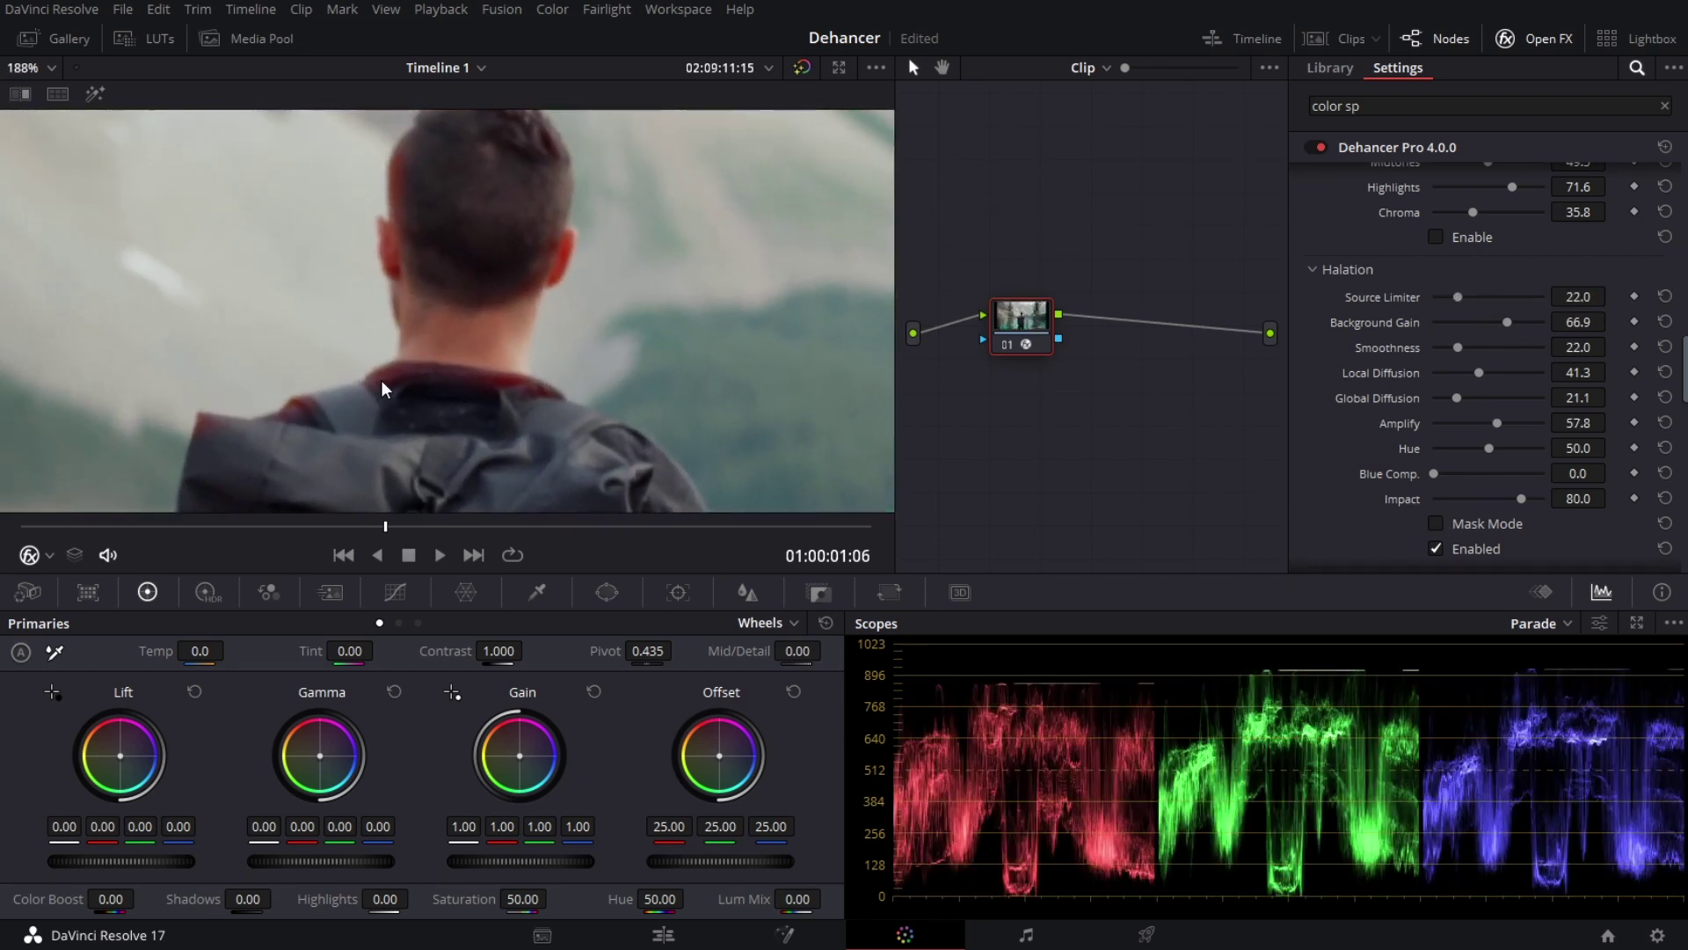
{"action": "left_click", "coordinate": [1435, 545]}
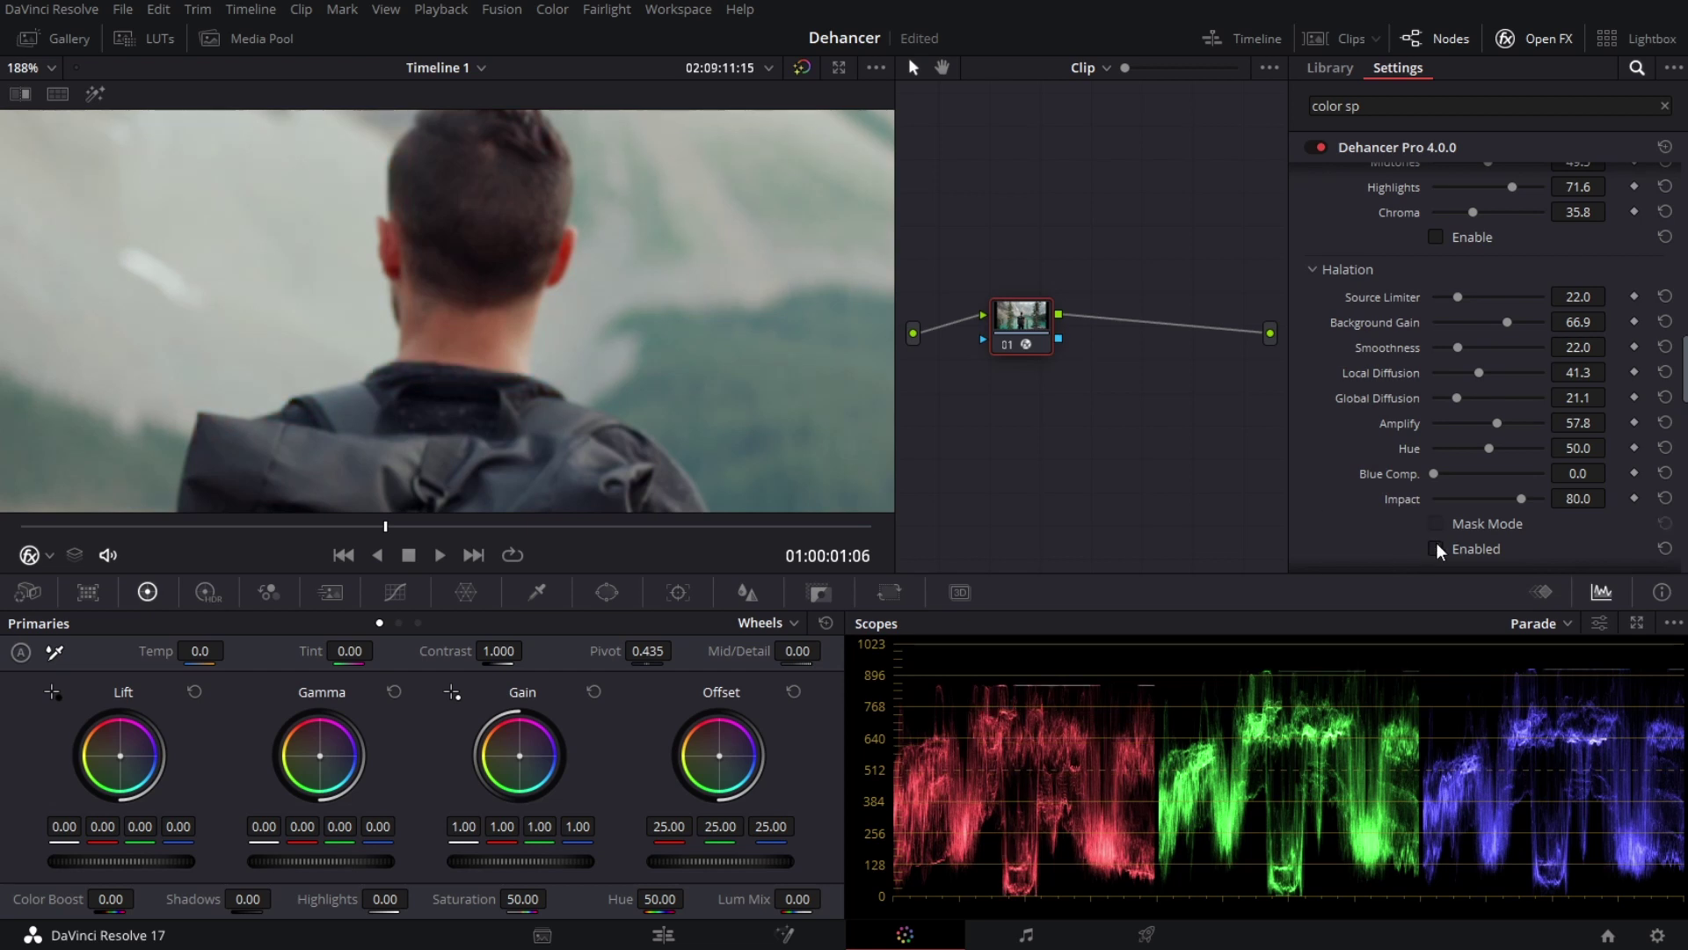
{"action": "left_click", "coordinate": [1436, 545]}
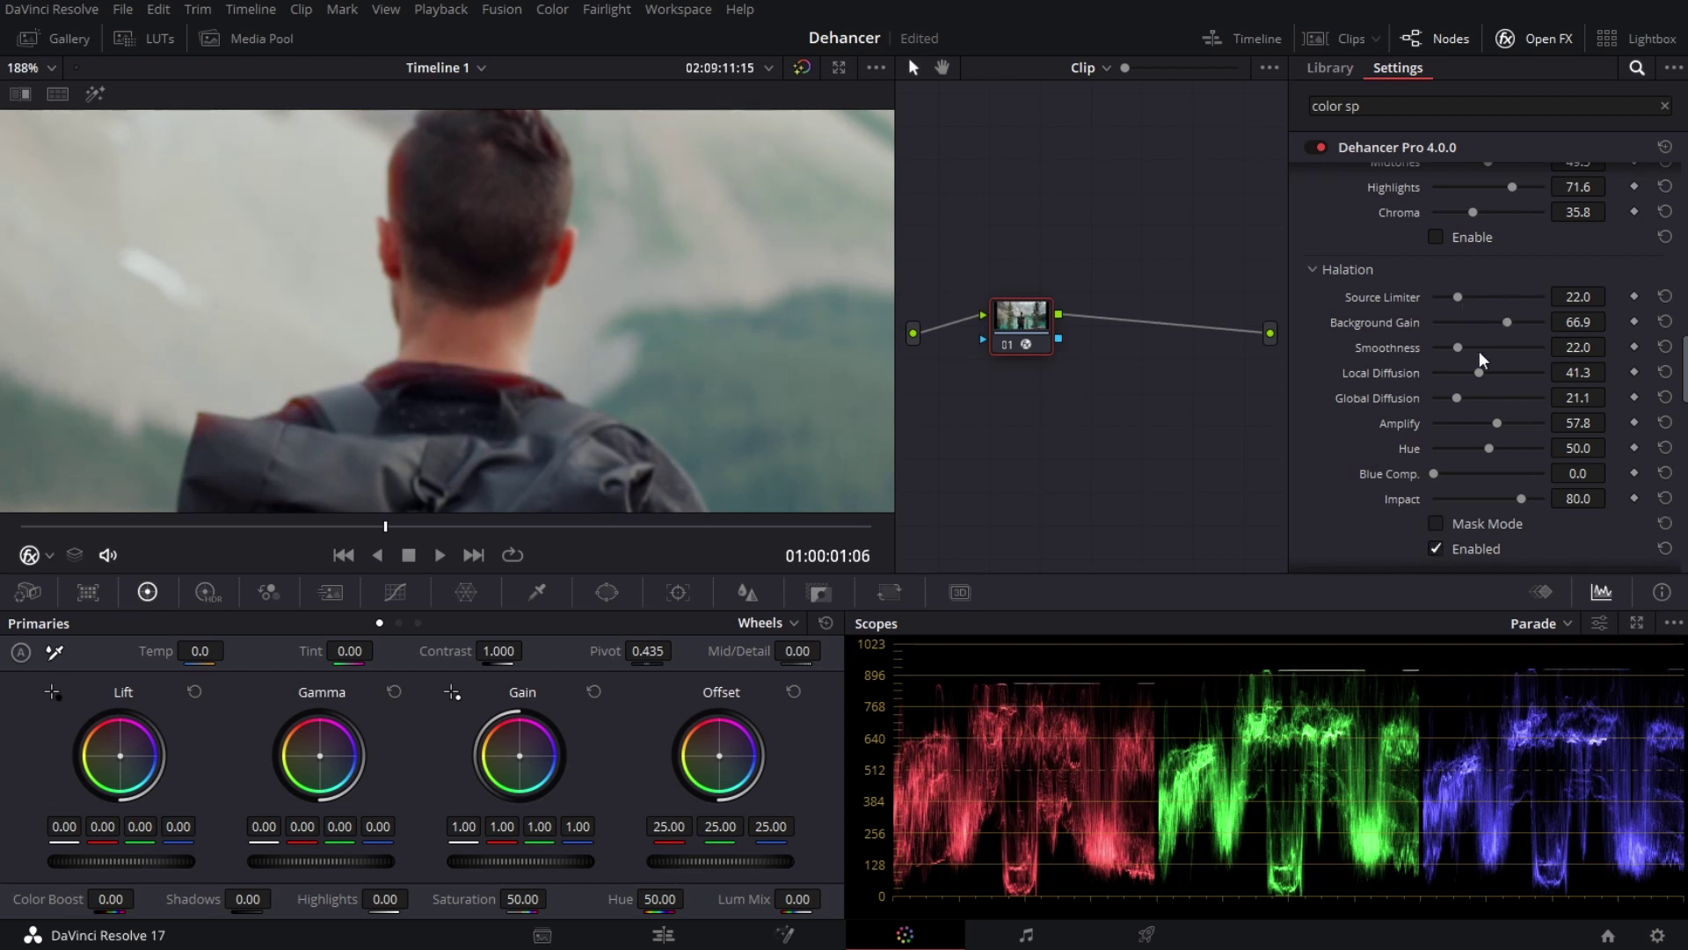
{"action": "left_click_drag", "start_coordinate": [1480, 375], "coordinate": [1447, 398]}
{"action": "left_click_drag", "start_coordinate": [1458, 348], "coordinate": [1451, 348]}
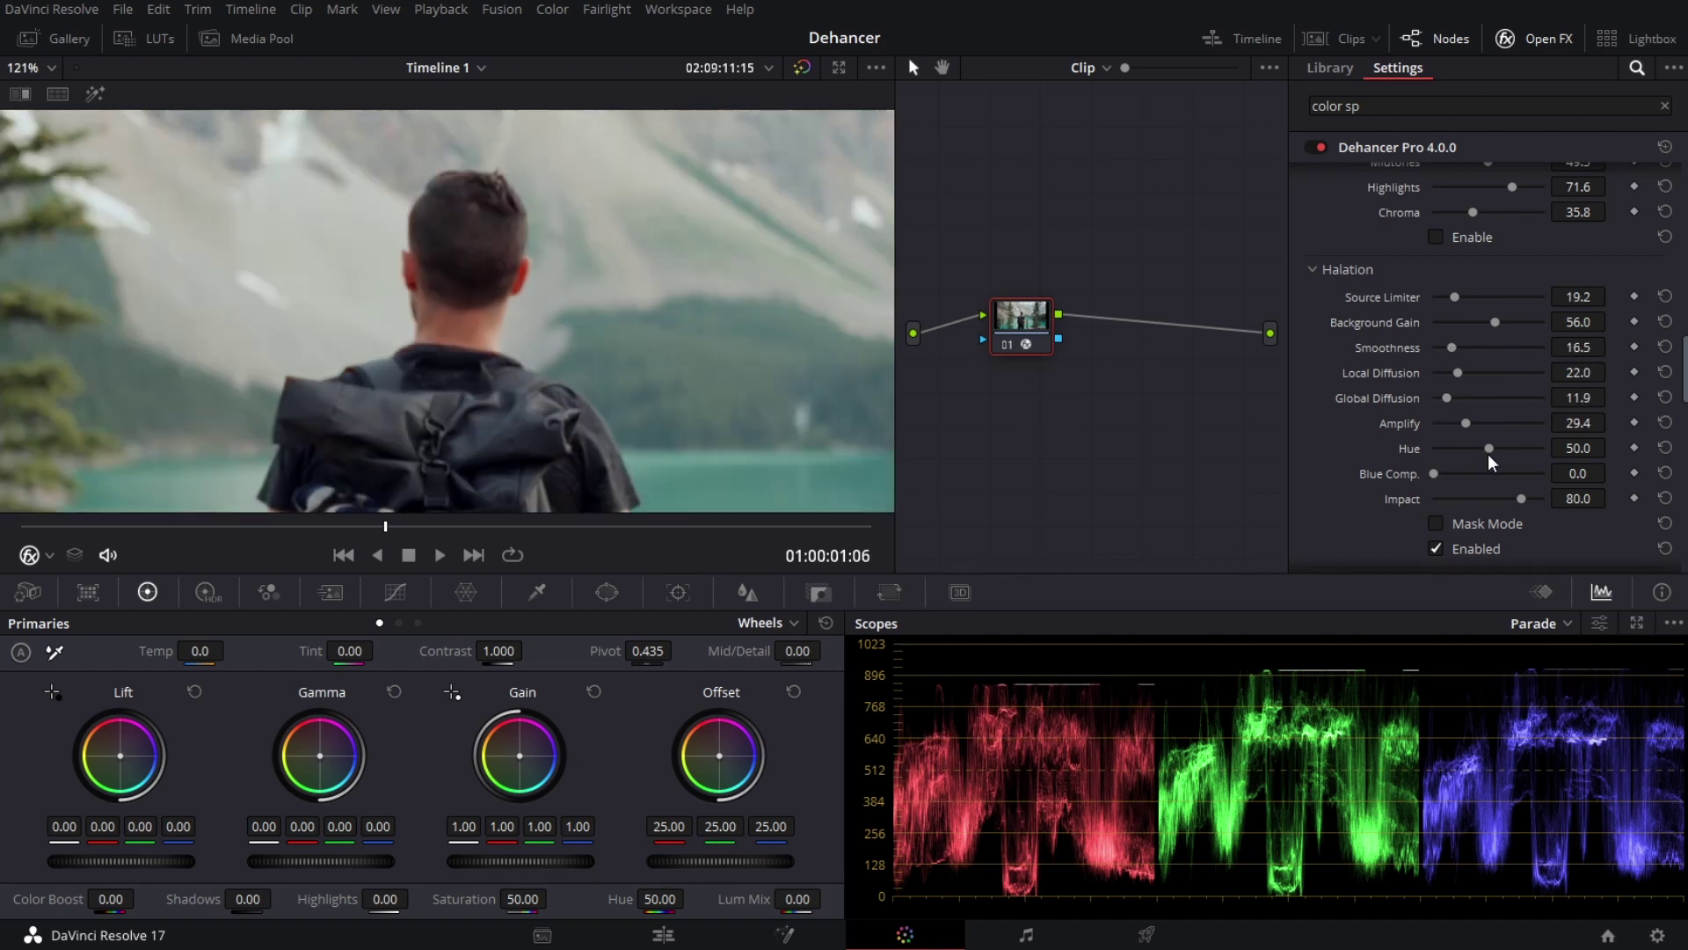
{"action": "left_click_drag", "start_coordinate": [1543, 437], "coordinate": [1610, 429]}
{"action": "left_click_drag", "start_coordinate": [1437, 447], "coordinate": [1487, 463]}
{"action": "left_click_drag", "start_coordinate": [1543, 422], "coordinate": [1454, 430]}
{"action": "left_click_drag", "start_coordinate": [1518, 499], "coordinate": [1463, 505]}
{"action": "scroll", "coordinate": [1397, 509], "scroll_direction": "down", "scroll_amount": 3}
Step: Turn off Halation and compare the image with Bloom off and on
{"action": "left_click", "coordinate": [1437, 367]}
{"action": "scroll", "coordinate": [1438, 367], "scroll_direction": "down", "scroll_amount": 3}
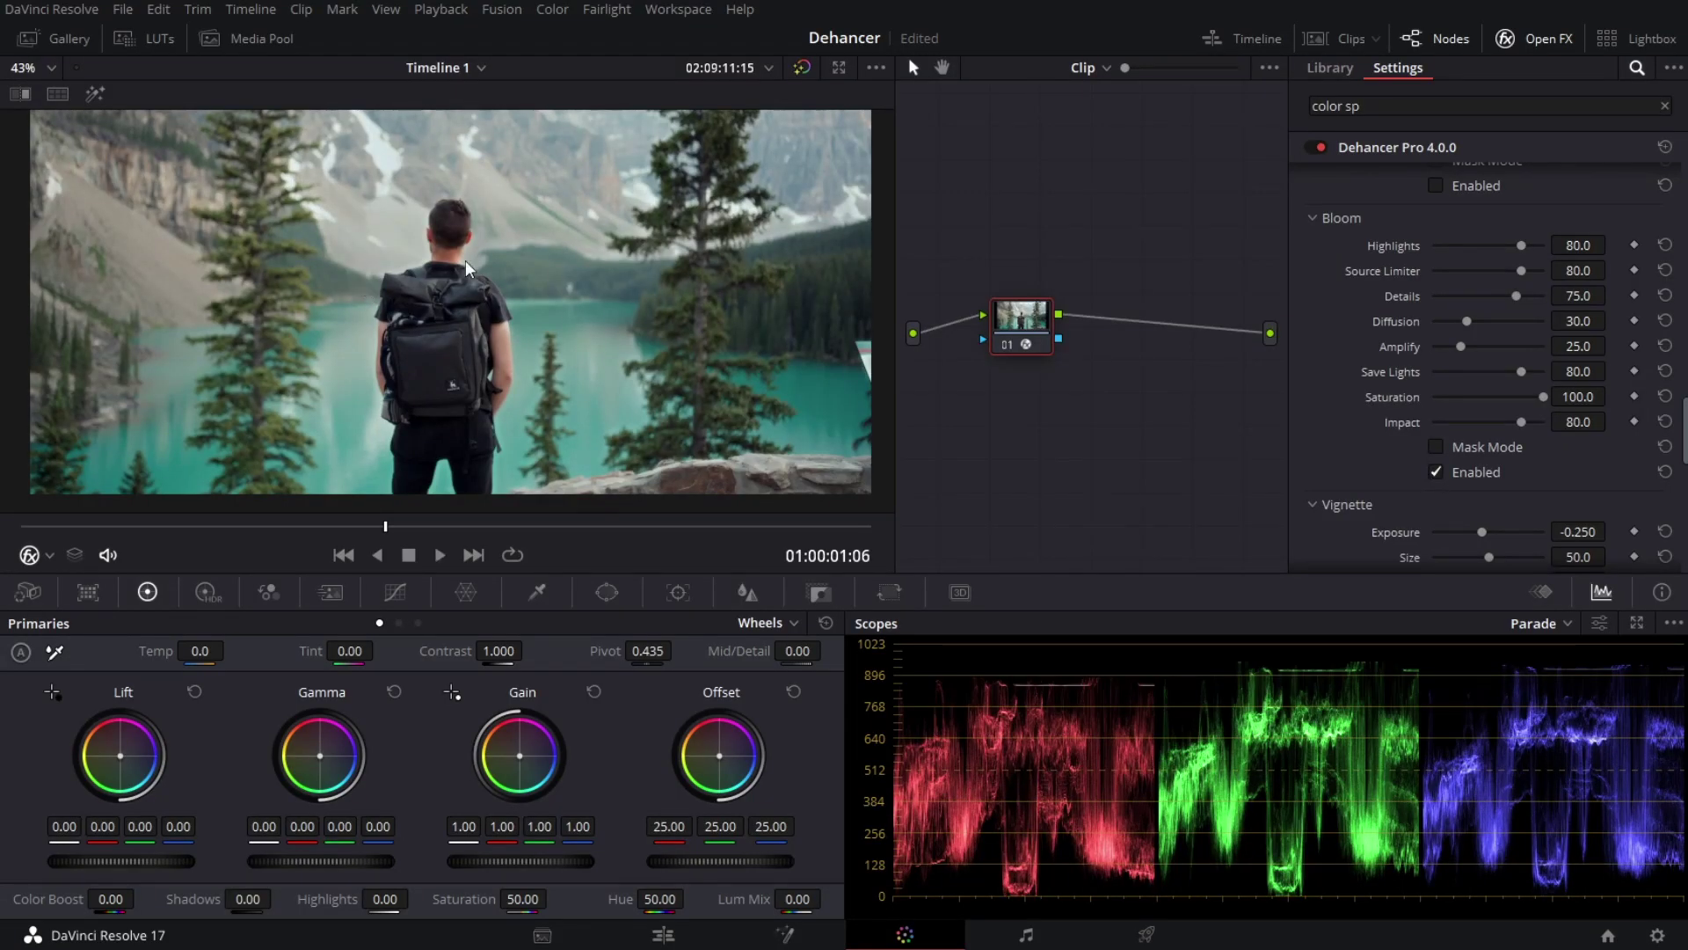
{"action": "scroll", "coordinate": [466, 260], "scroll_direction": "up", "scroll_amount": 5}
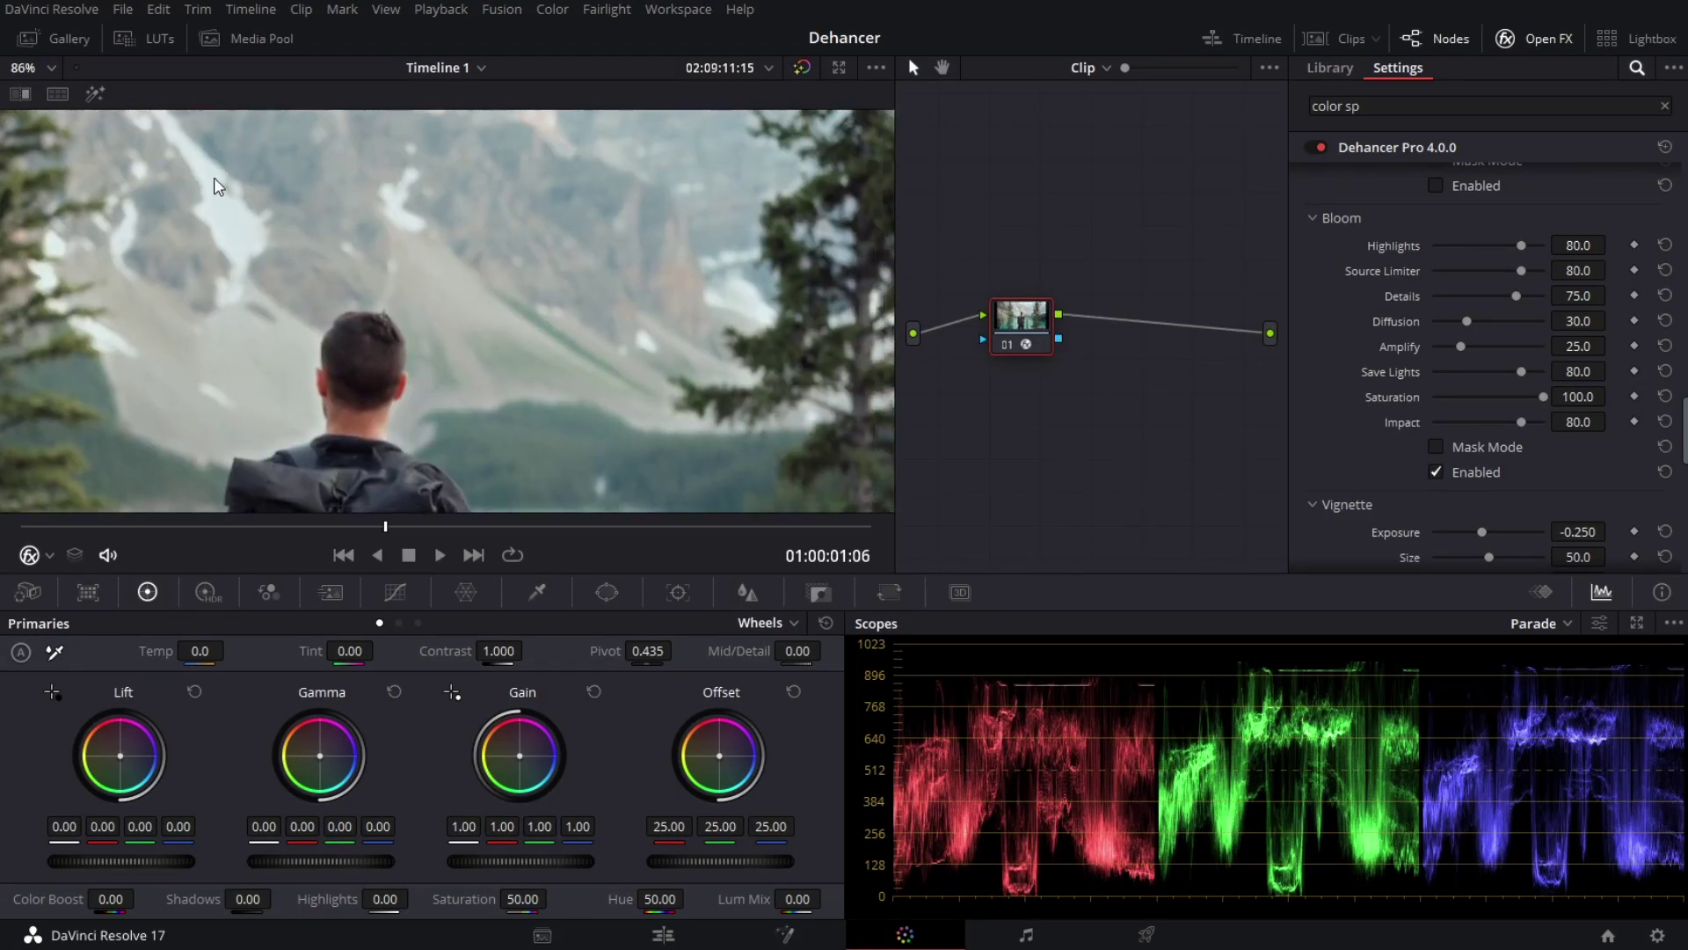
{"action": "left_click", "coordinate": [1435, 473]}
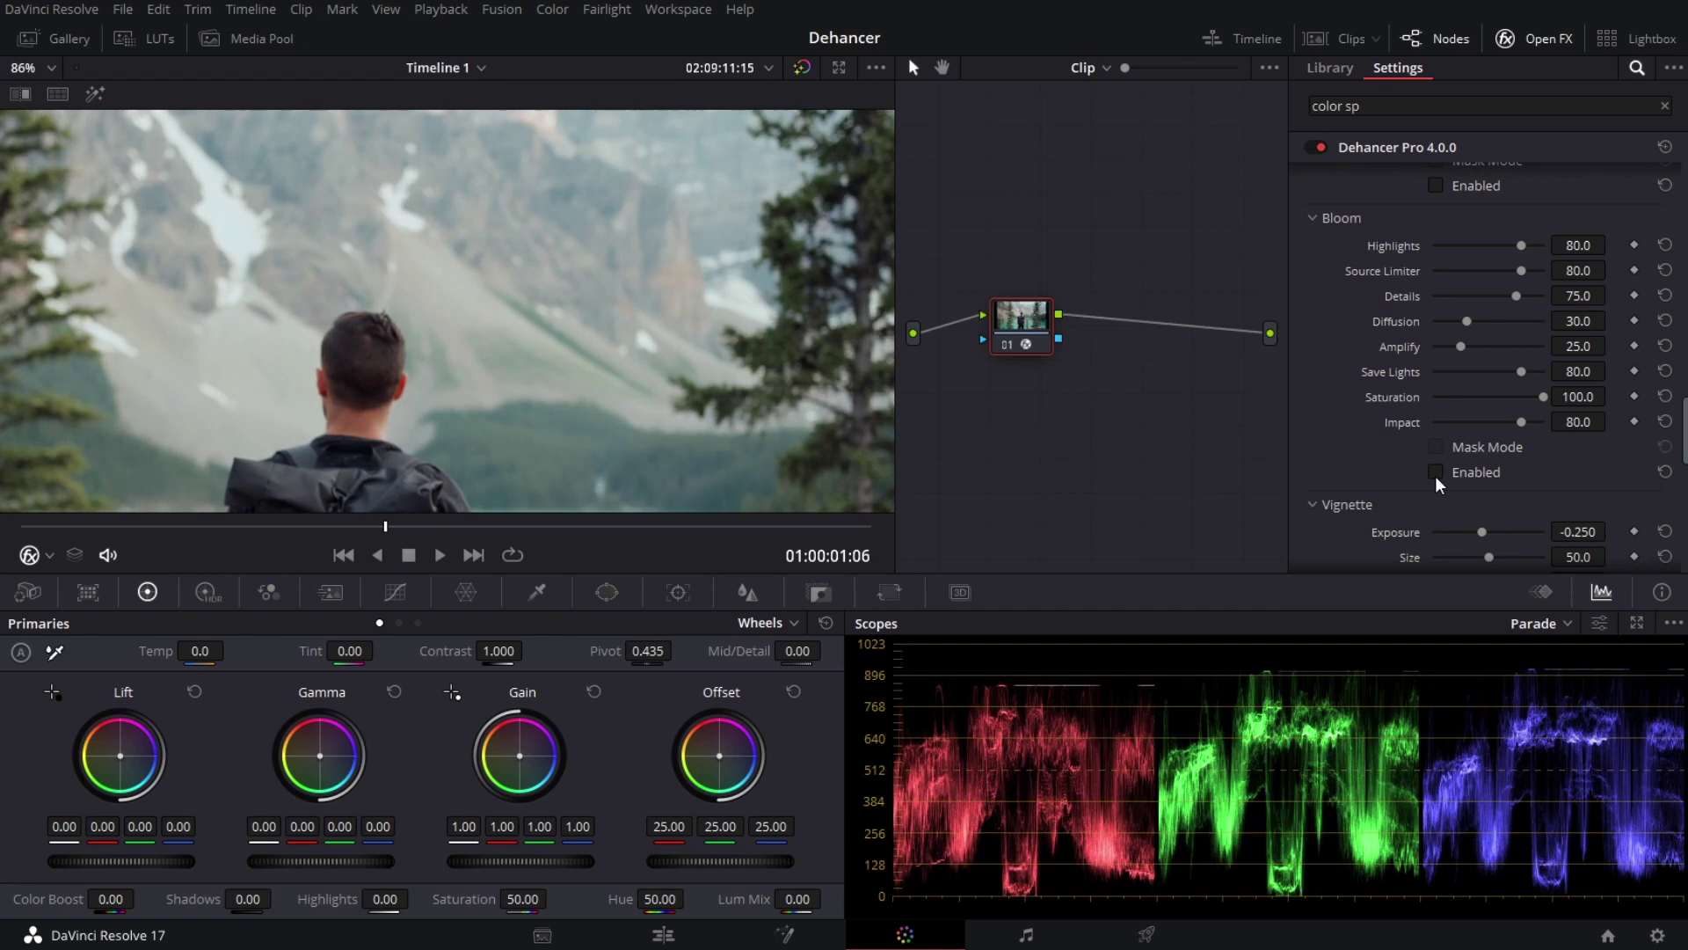
{"action": "left_click", "coordinate": [1435, 473]}
Step: Preview the Bloom mask and lower Bloom Highlights to 81.7
{"action": "left_click", "coordinate": [1437, 449]}
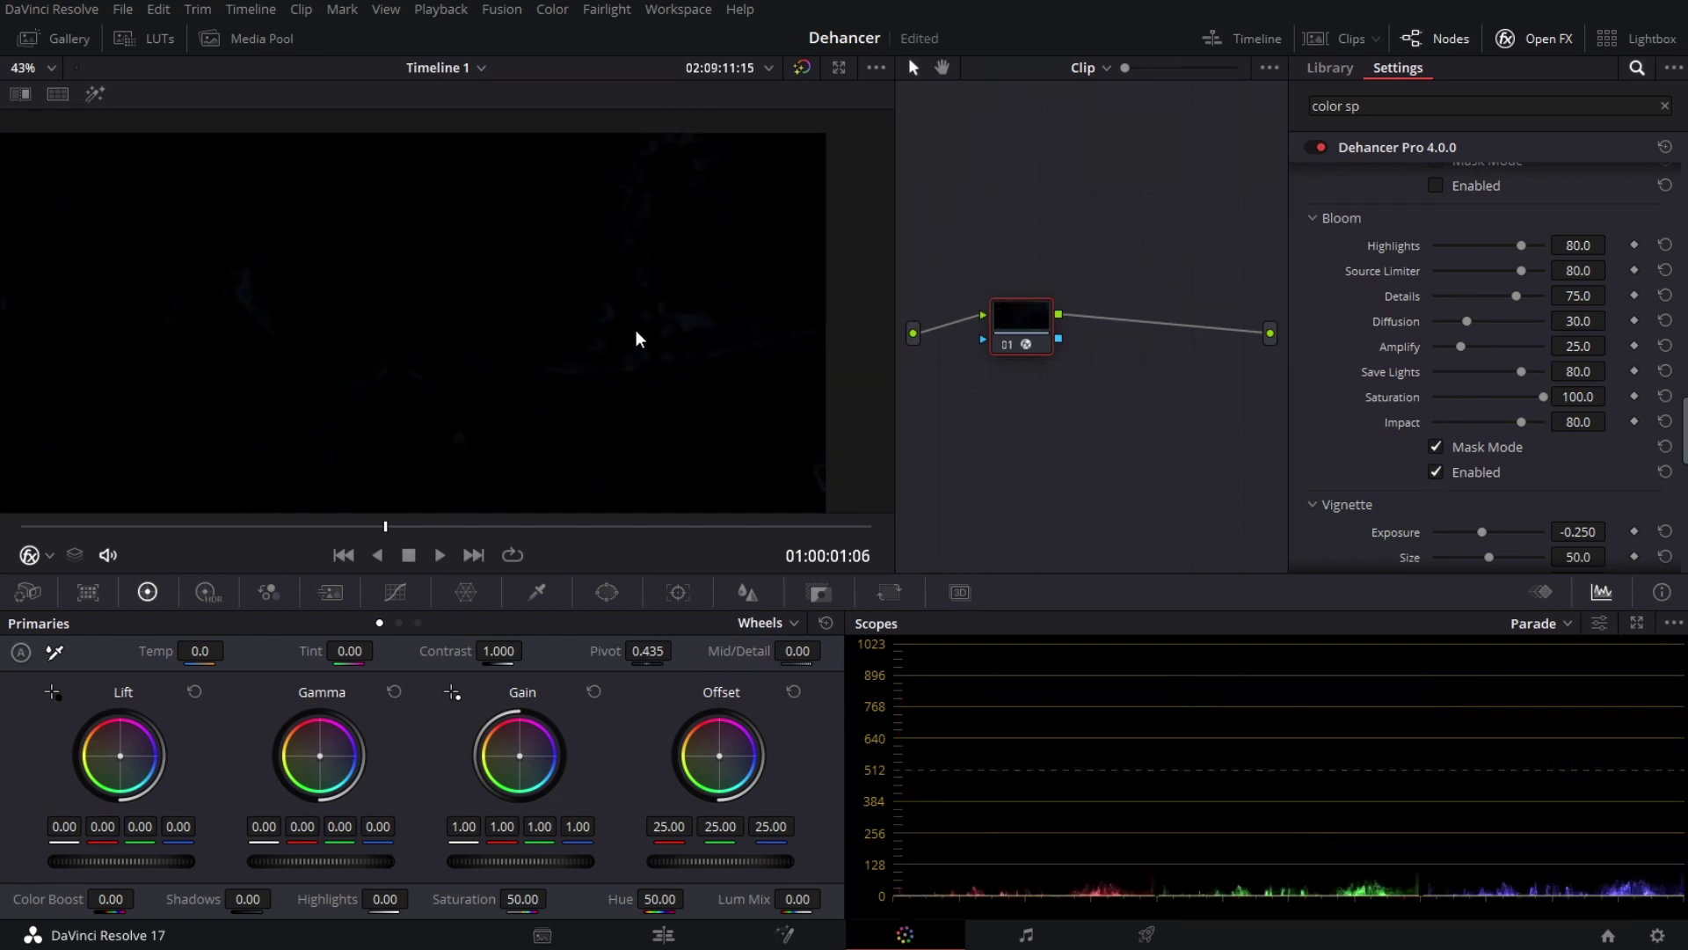
{"action": "scroll", "coordinate": [598, 320], "scroll_direction": "down", "scroll_amount": 5}
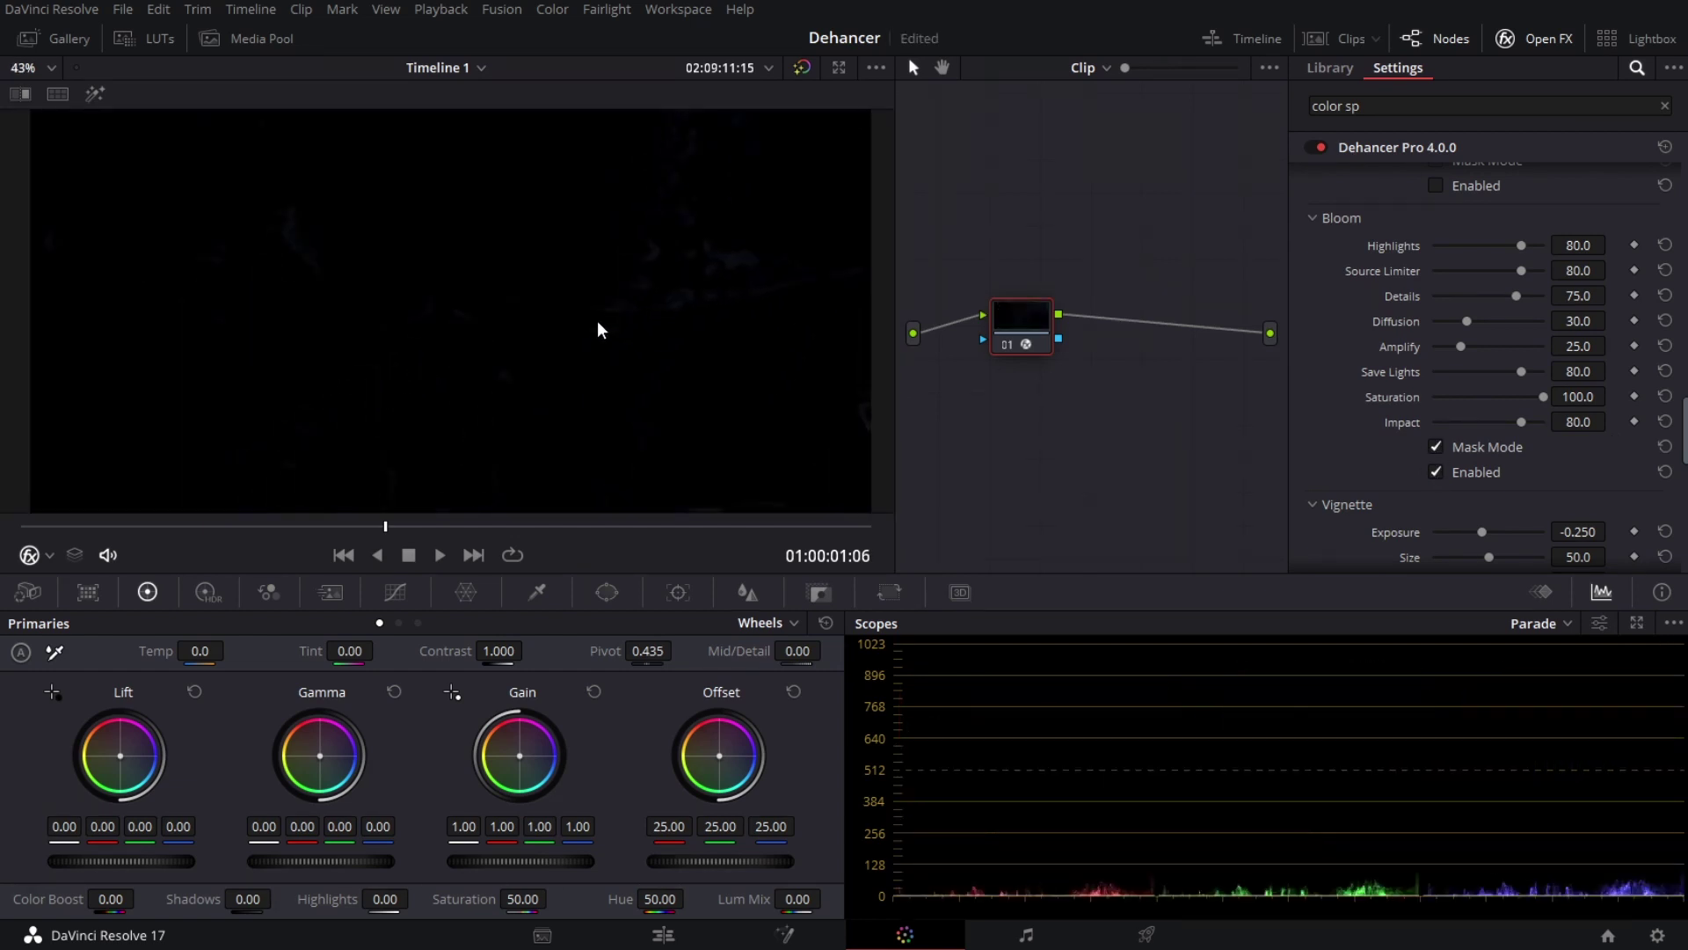
{"action": "left_click", "coordinate": [1449, 448]}
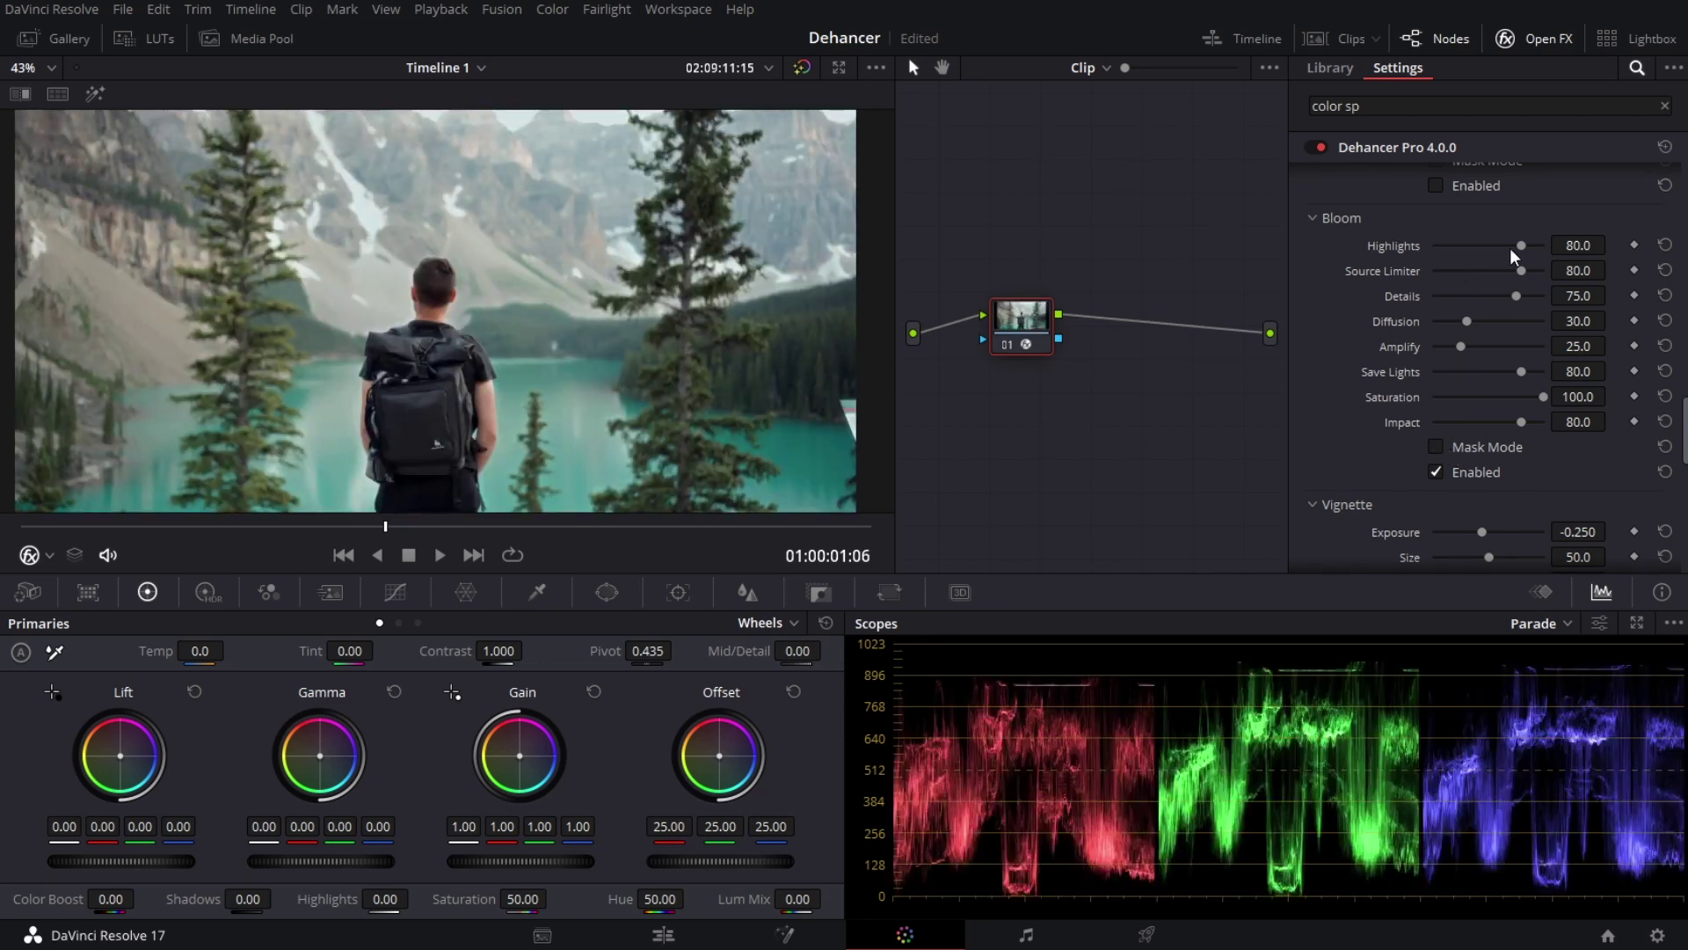
{"action": "left_click_drag", "start_coordinate": [1512, 245], "coordinate": [1546, 348]}
{"action": "left_click", "coordinate": [1438, 447]}
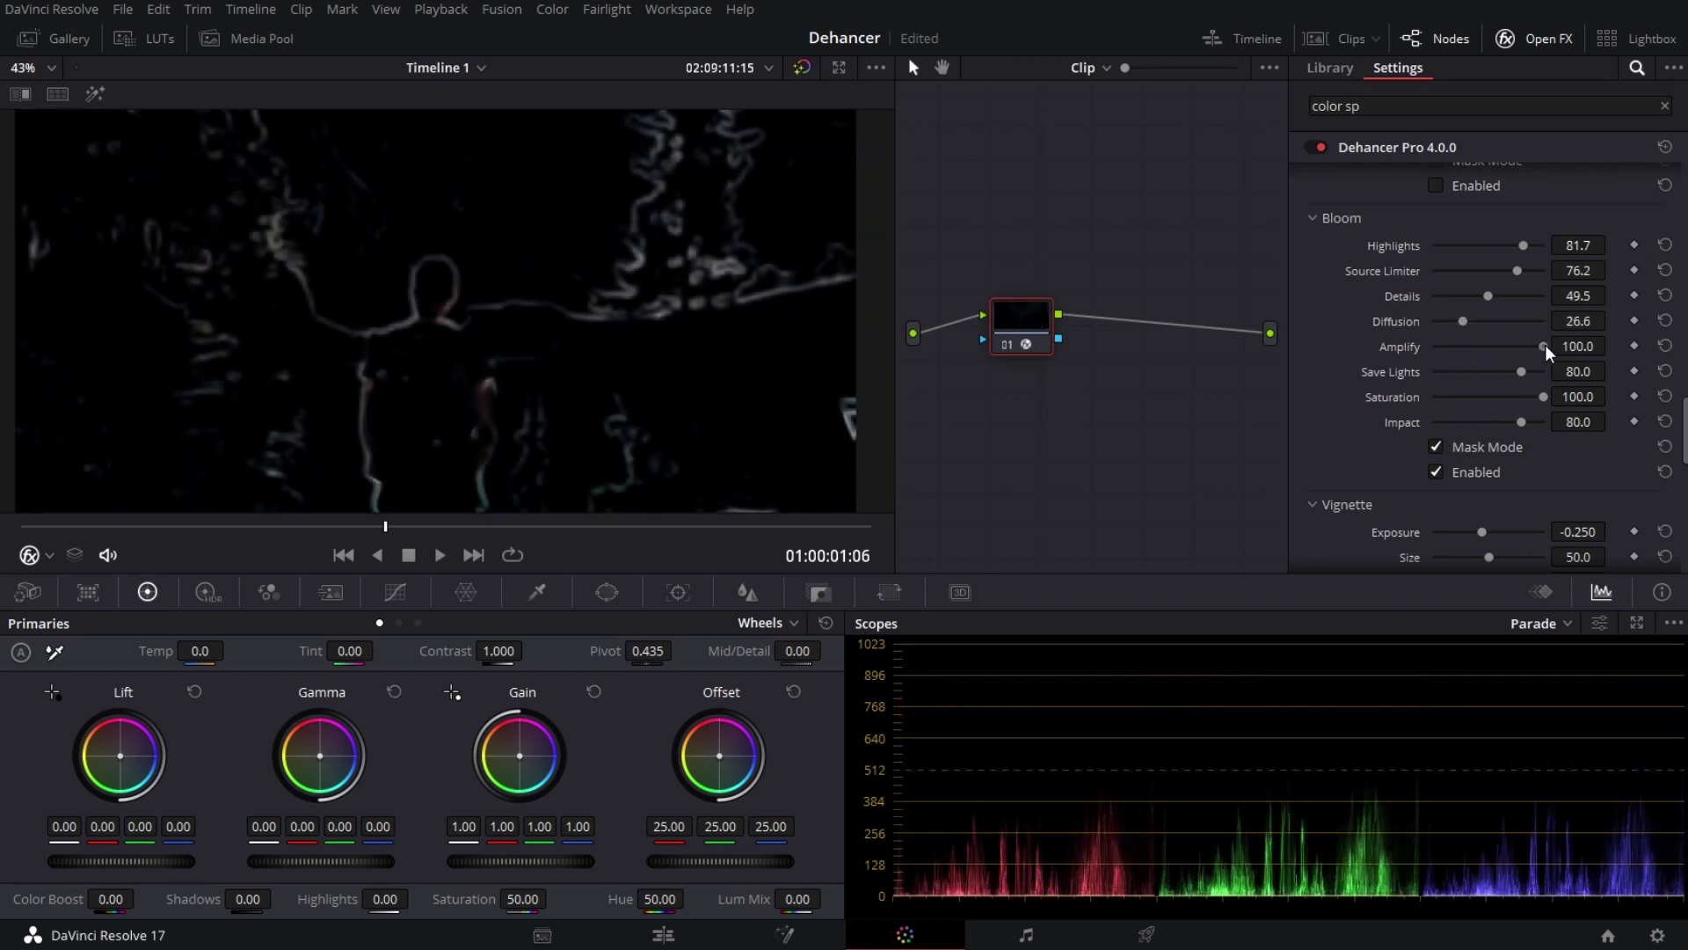
{"action": "left_click", "coordinate": [1440, 446]}
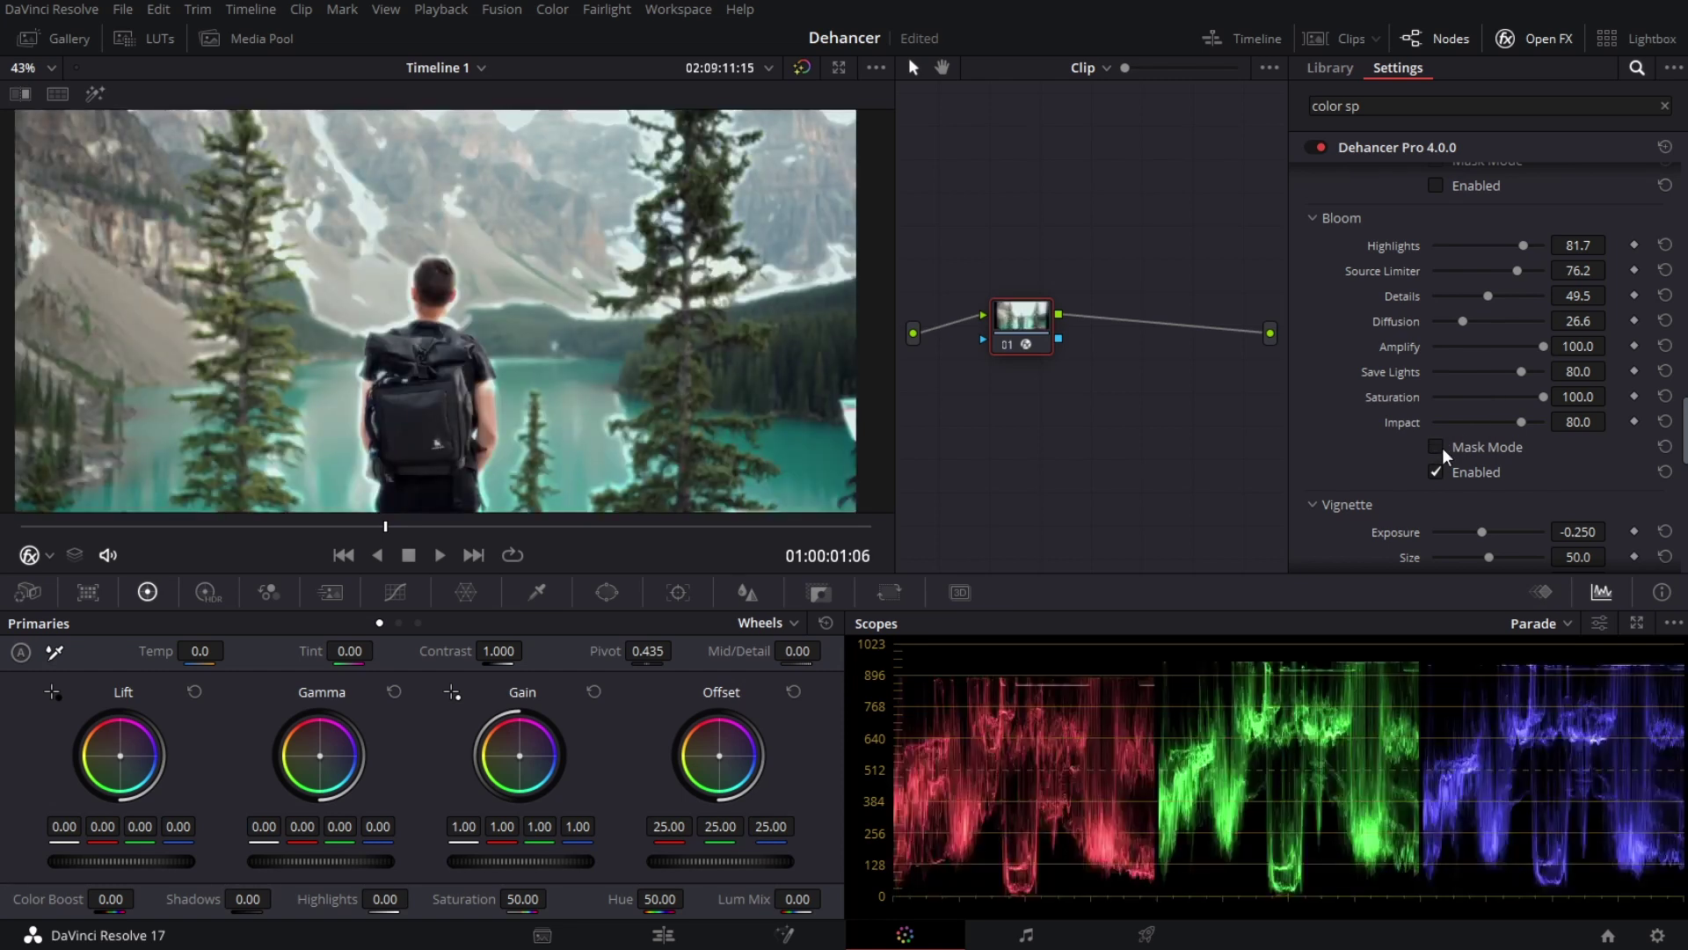
Step: Reduce Bloom Amplify and compare the result with Bloom off and on
{"action": "left_click_drag", "start_coordinate": [1500, 350], "coordinate": [1467, 357]}
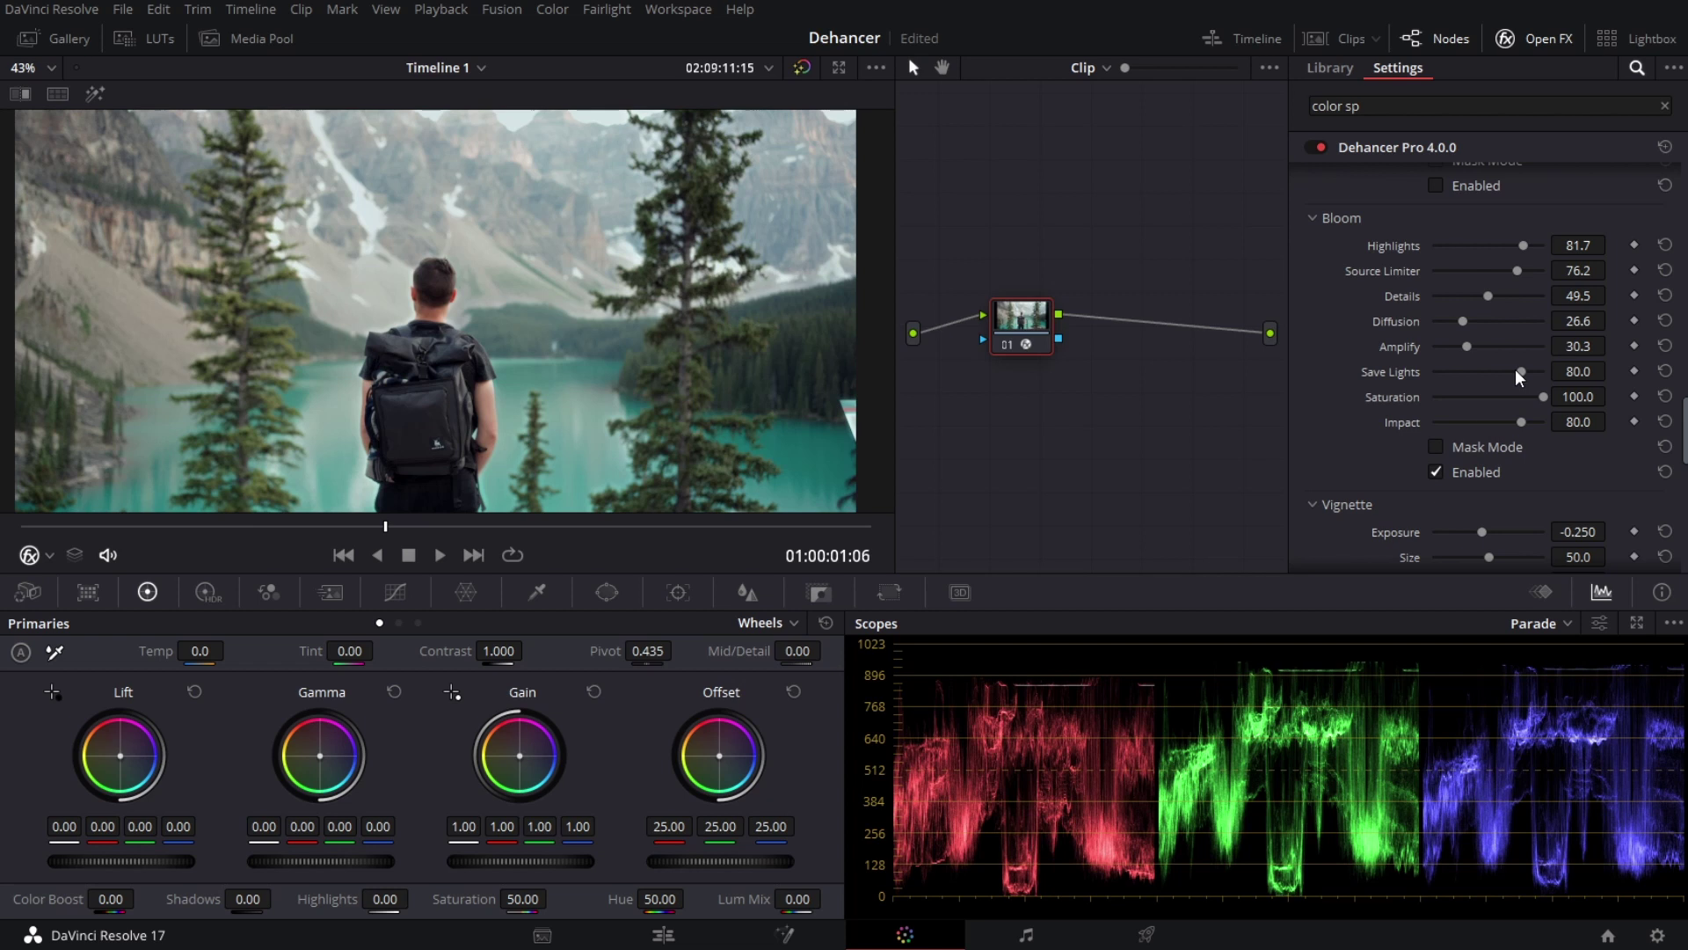
{"action": "left_click", "coordinate": [1436, 472]}
{"action": "left_click", "coordinate": [1436, 473]}
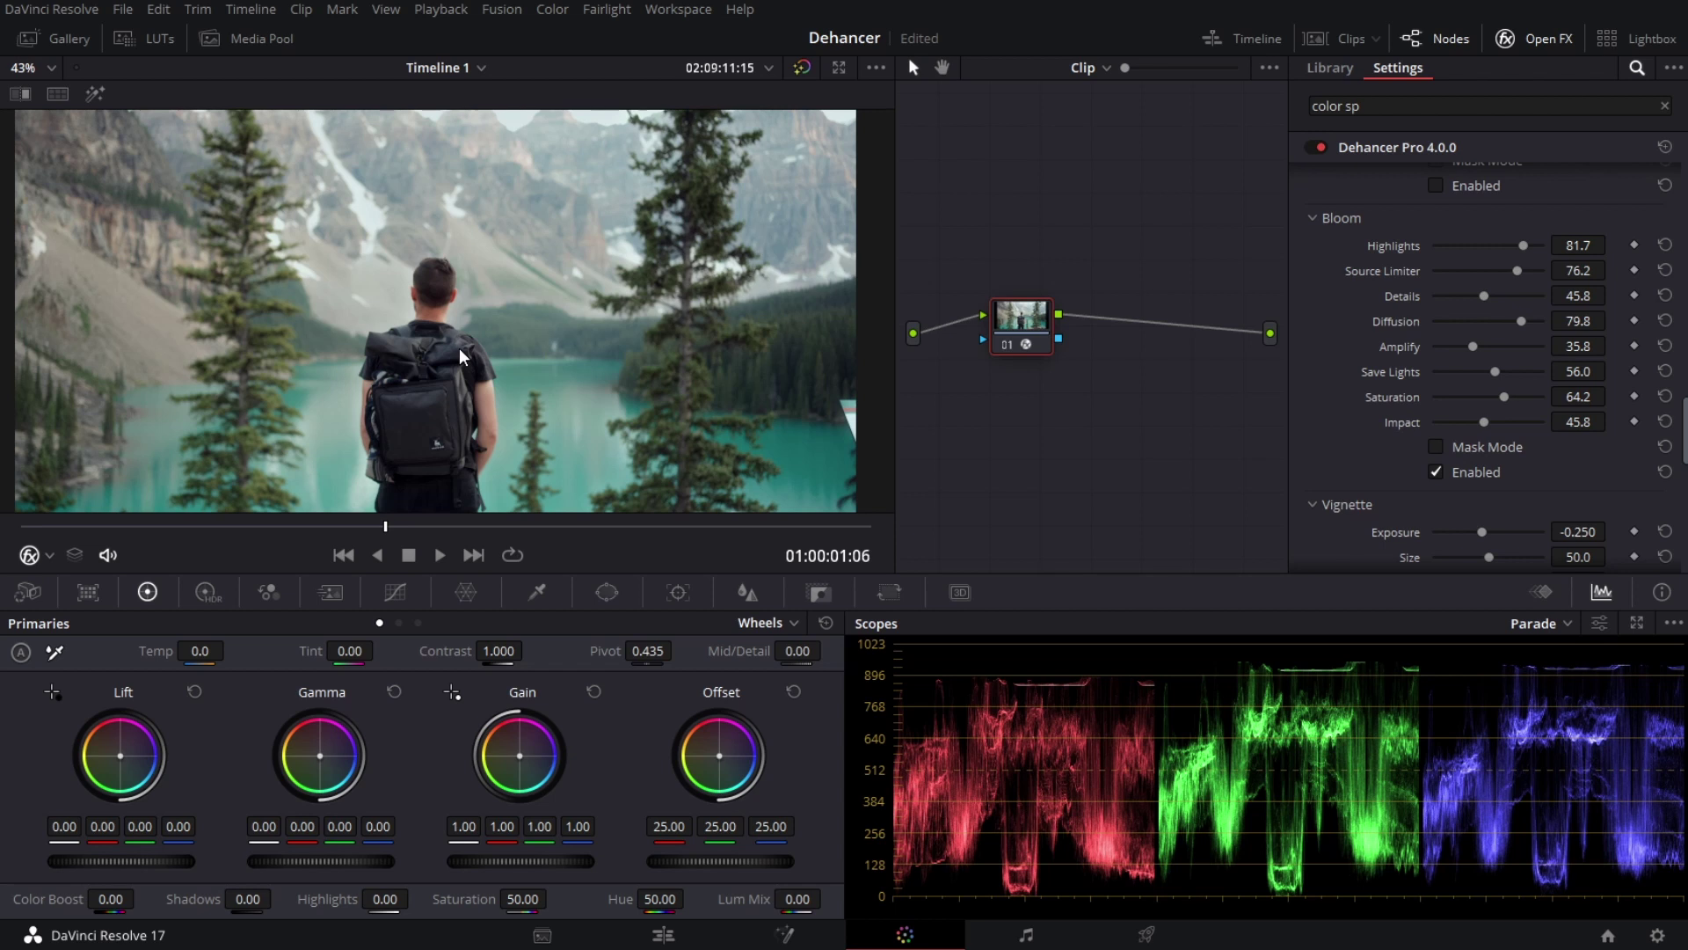
{"action": "scroll", "coordinate": [1406, 461], "scroll_direction": "down", "scroll_amount": 5}
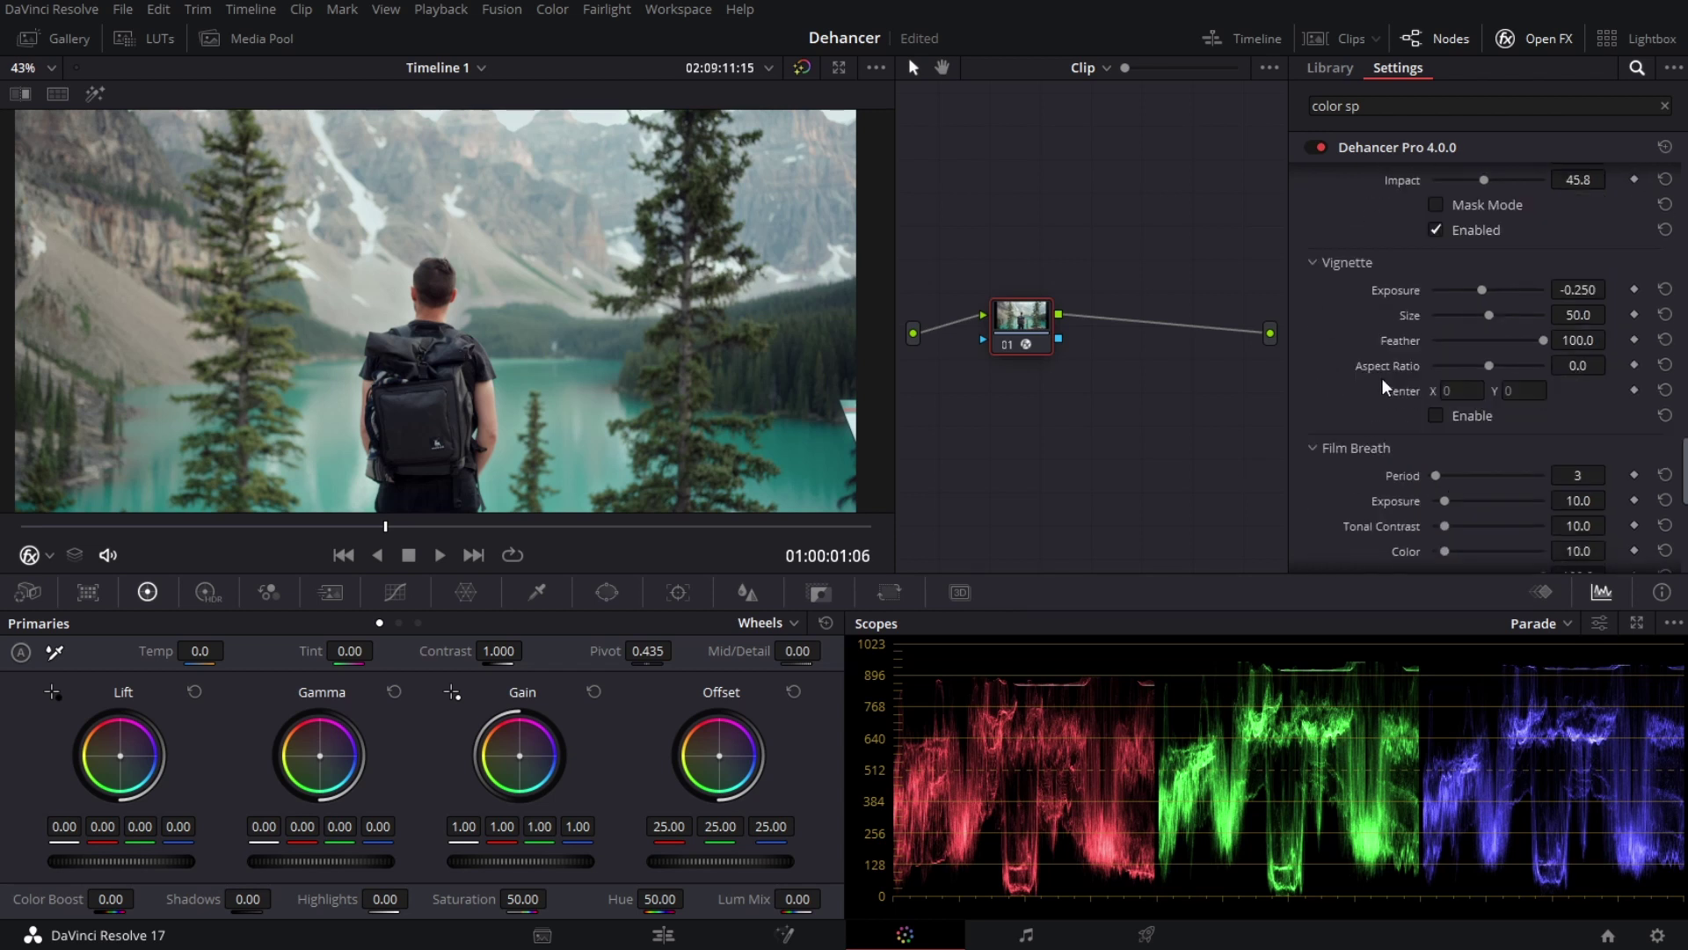
Step: Turn Bloom off and set Vignette to Exposure -0.788, Size 46.8, Feather 48.6, Aspect Ratio -22.9
{"action": "left_click", "coordinate": [1436, 231]}
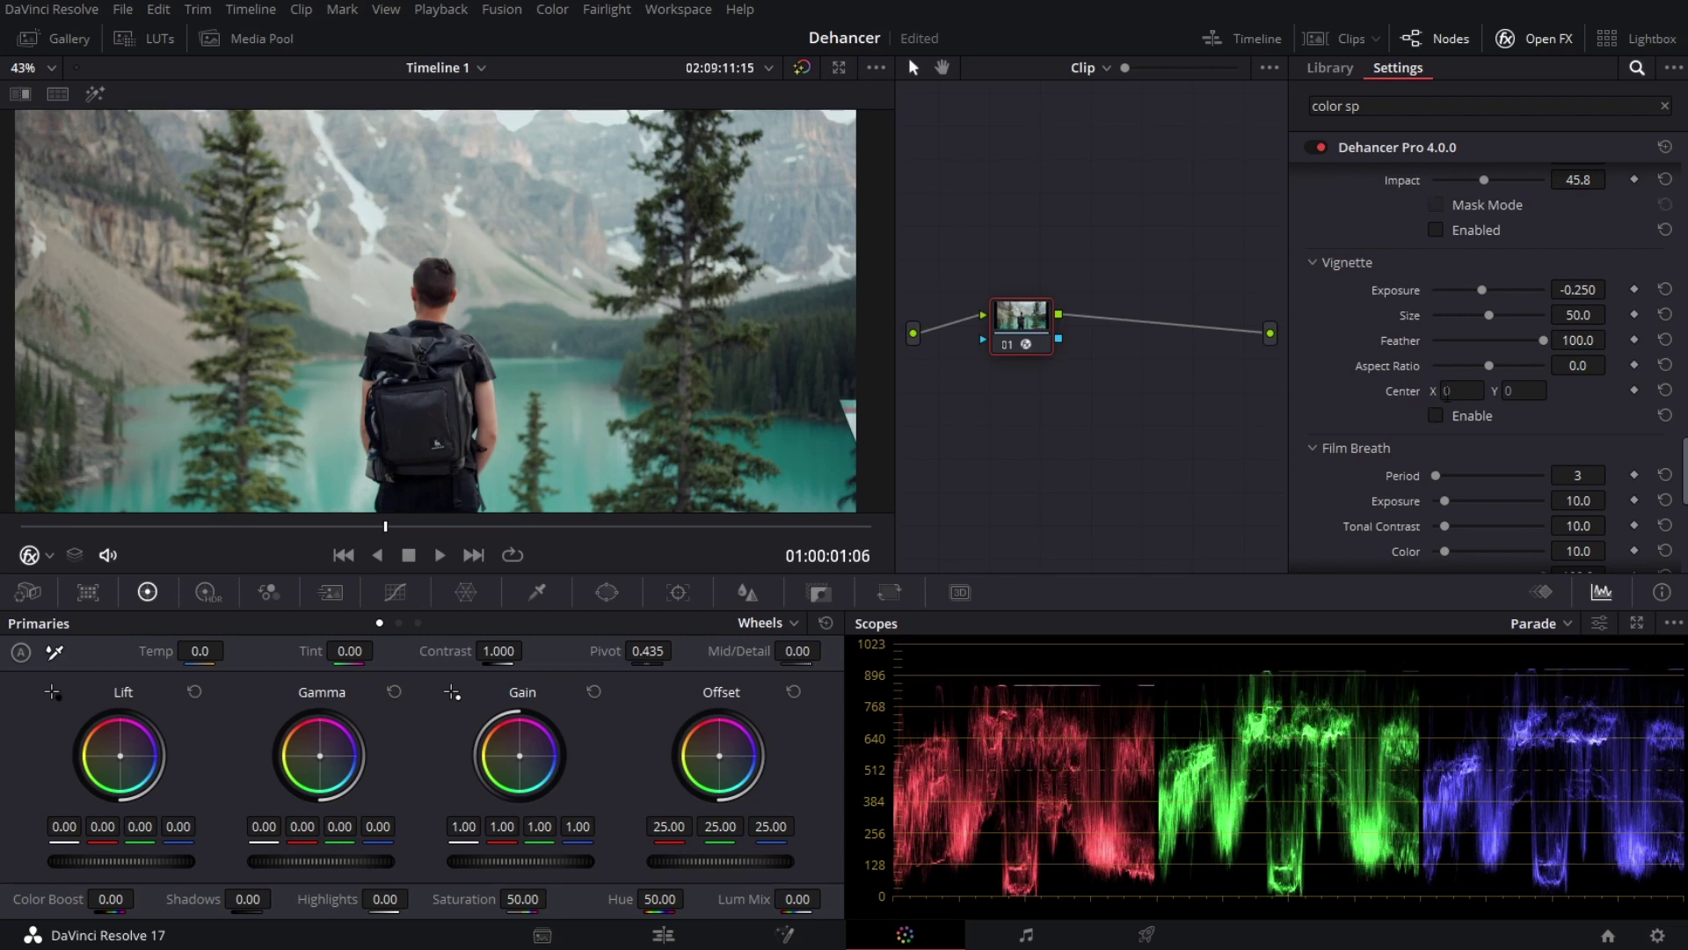
{"action": "left_click", "coordinate": [1435, 415]}
{"action": "mouse_move", "coordinate": [1480, 290]}
{"action": "left_mouse_down"}
{"action": "mouse_move", "coordinate": [1519, 290]}
{"action": "mouse_move", "coordinate": [1461, 290]}
{"action": "left_mouse_up"}
{"action": "left_click_drag", "start_coordinate": [1543, 340], "coordinate": [1485, 315]}
{"action": "left_click_drag", "start_coordinate": [1488, 366], "coordinate": [1487, 340]}
{"action": "left_click_drag", "start_coordinate": [1461, 290], "coordinate": [1465, 291]}
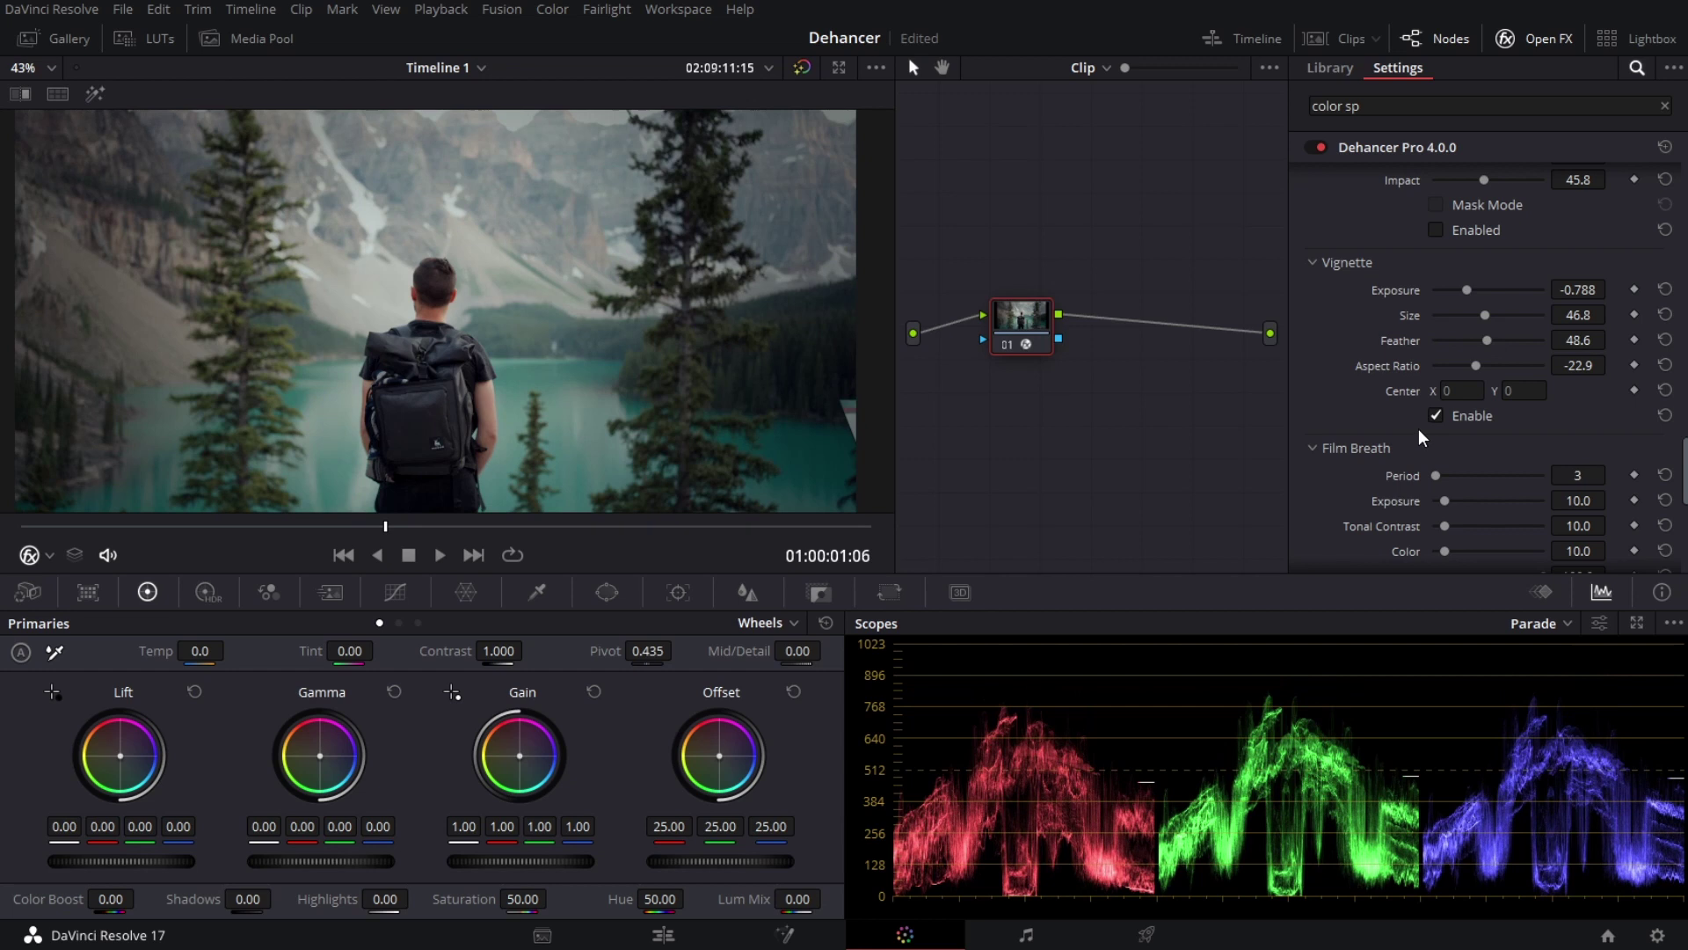
Step: Toggle the vignette off and on to compare, then leave it disabled
{"action": "left_click", "coordinate": [1436, 416]}
{"action": "left_click", "coordinate": [1435, 415]}
{"action": "left_click", "coordinate": [1435, 415]}
{"action": "scroll", "coordinate": [1370, 366], "scroll_direction": "down", "scroll_amount": 4}
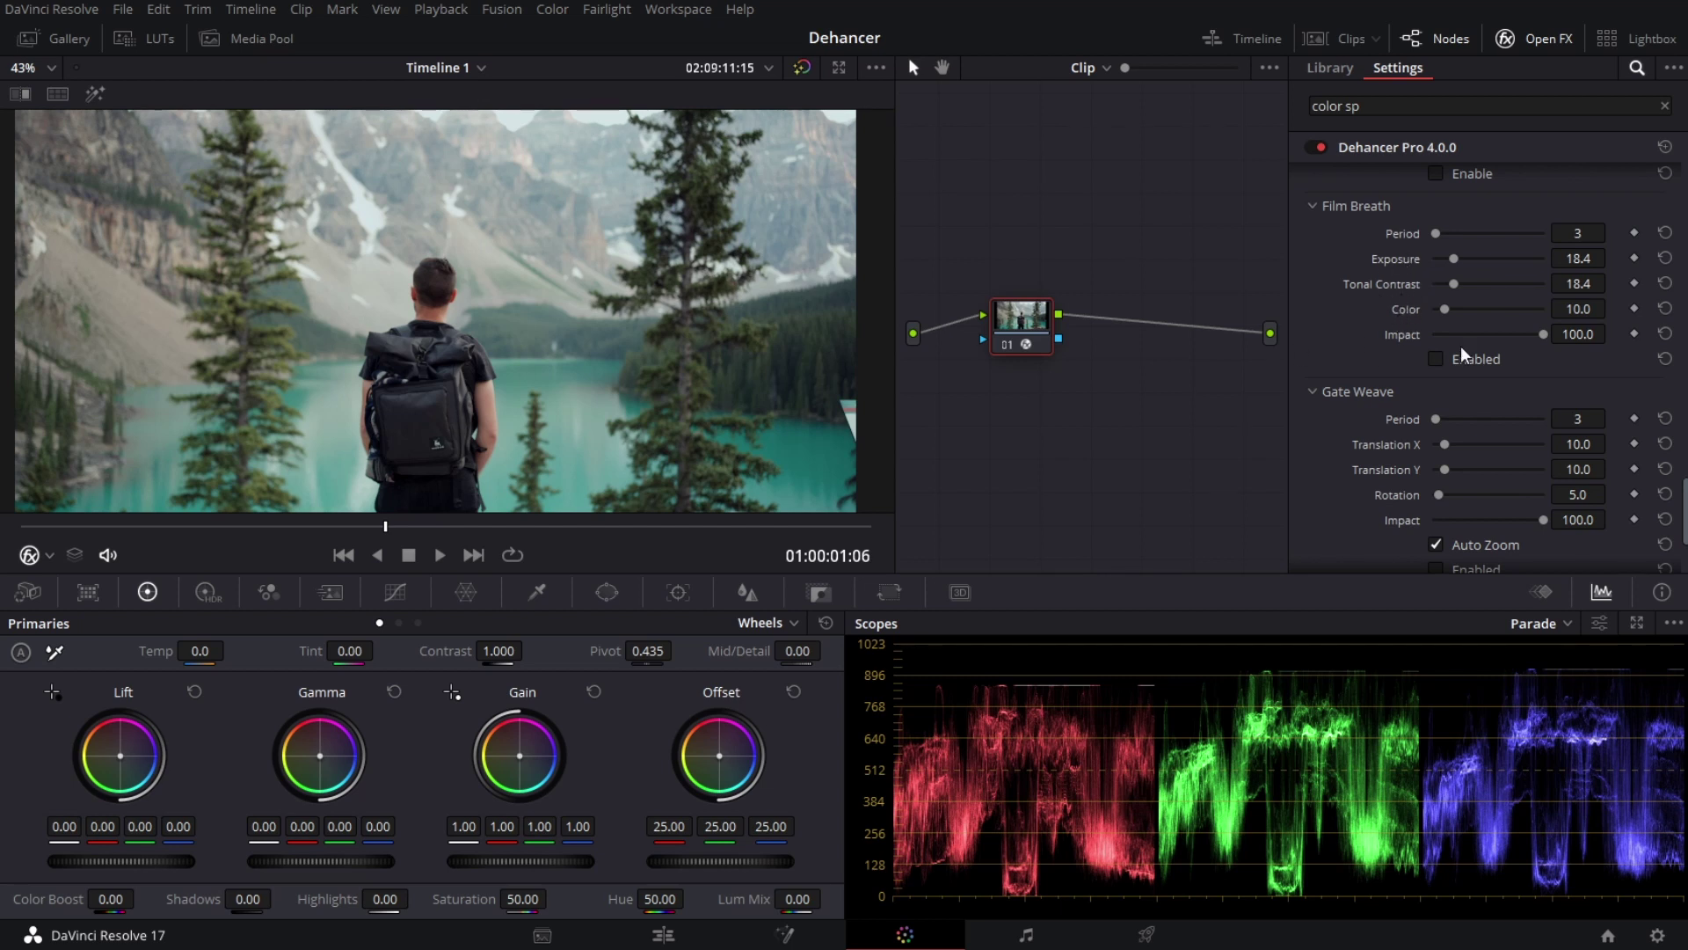
Step: Scroll the Dehancer panel down to the False Color section and expand it
{"action": "scroll", "coordinate": [1411, 466], "scroll_direction": "down", "scroll_amount": 4}
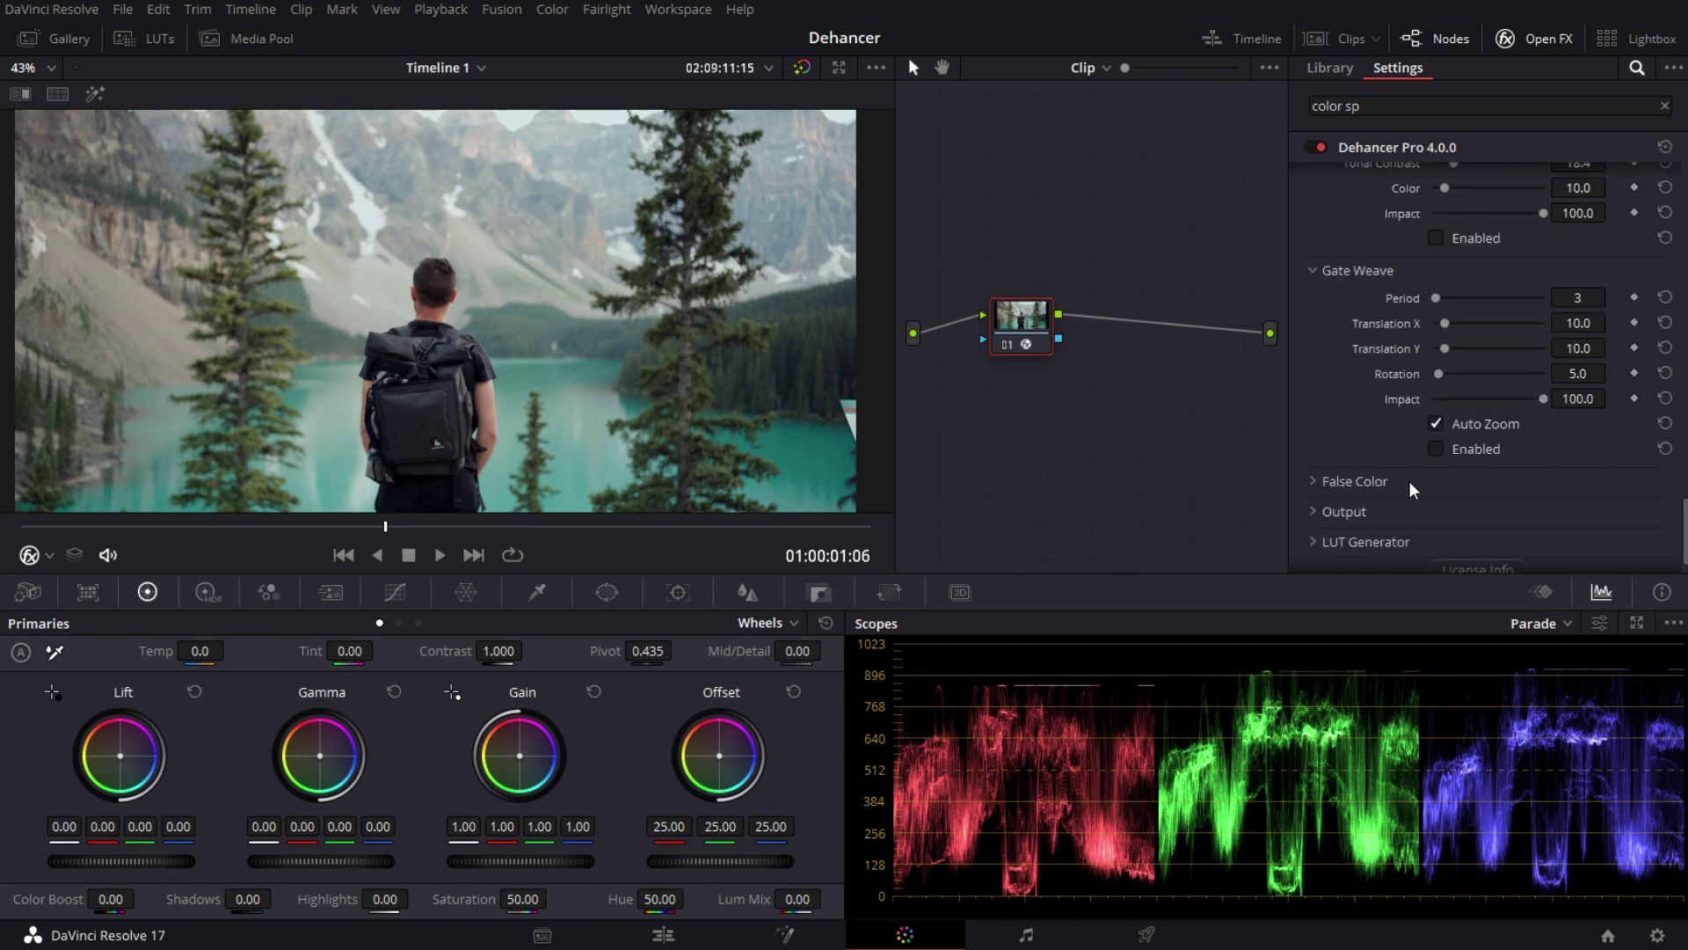
{"action": "left_click", "coordinate": [1354, 444]}
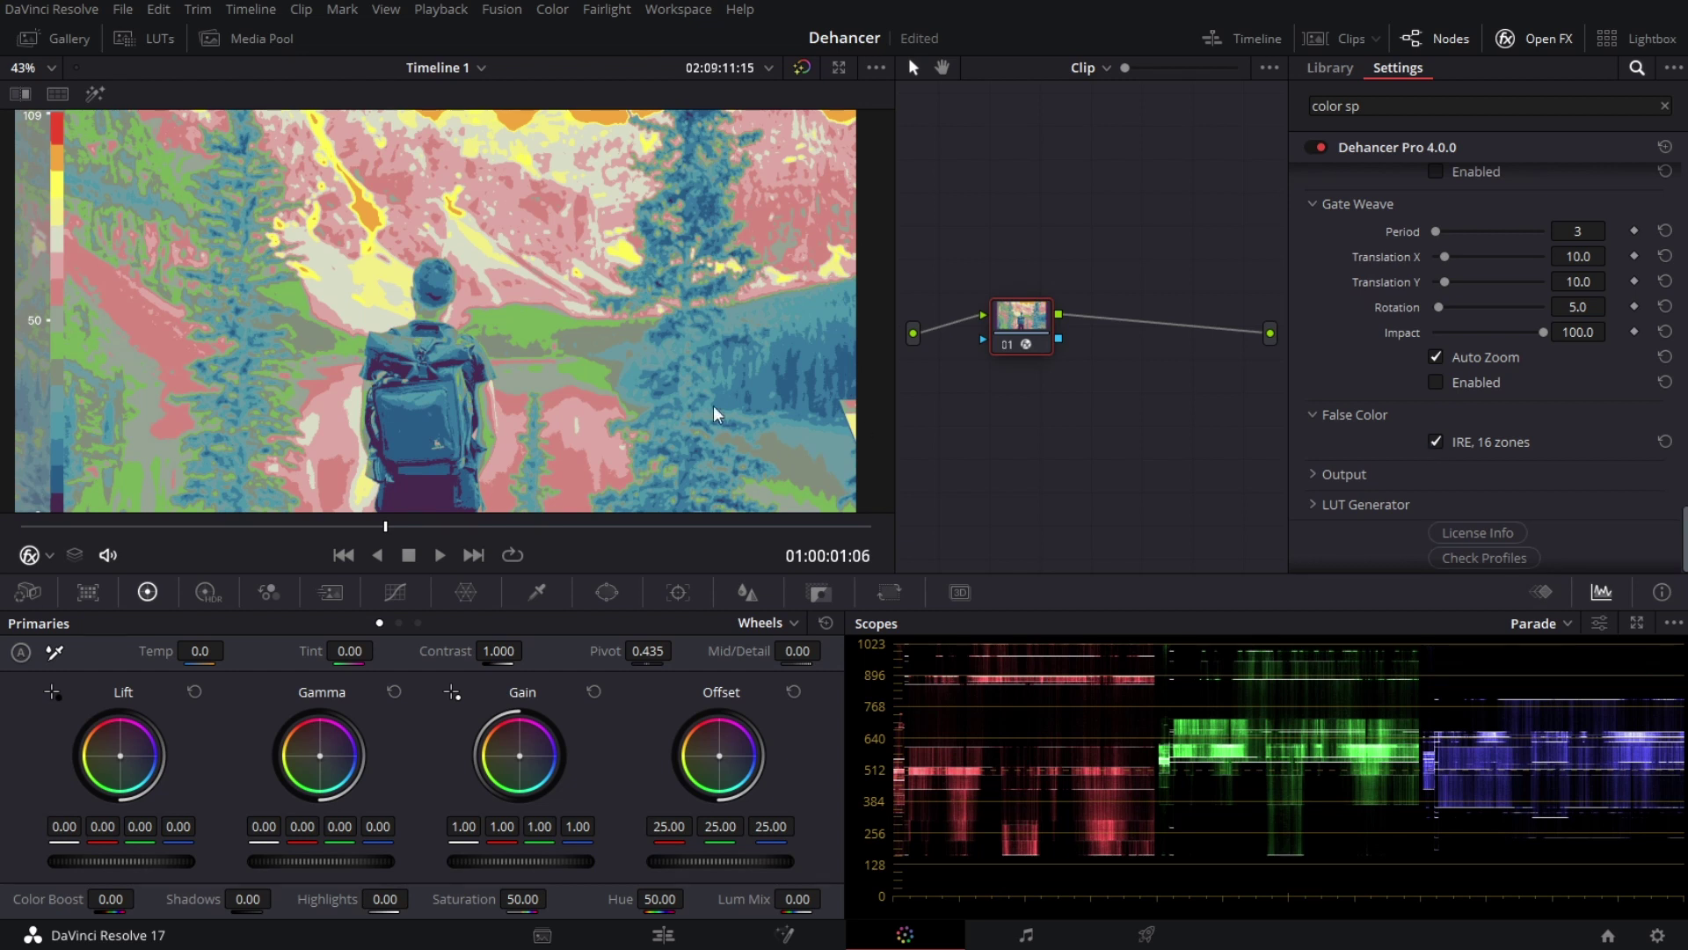
Step: Compare the IRE, 16 zones false color view on and off, leaving it off
{"action": "left_click", "coordinate": [1437, 443]}
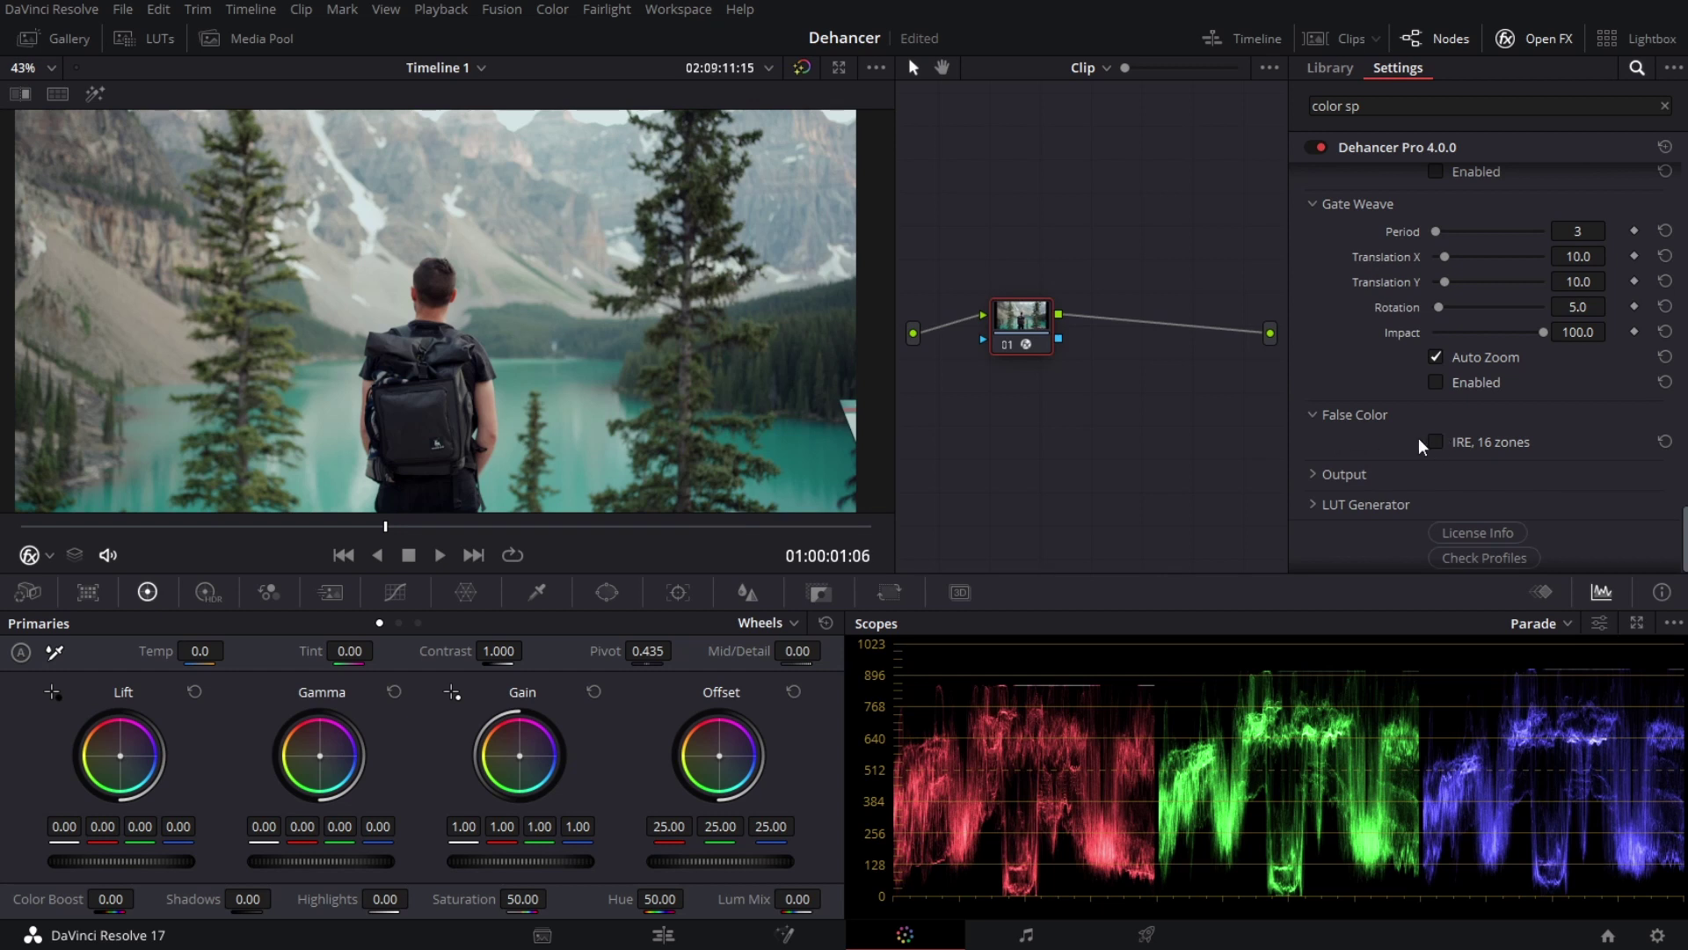
{"action": "left_click", "coordinate": [1437, 442]}
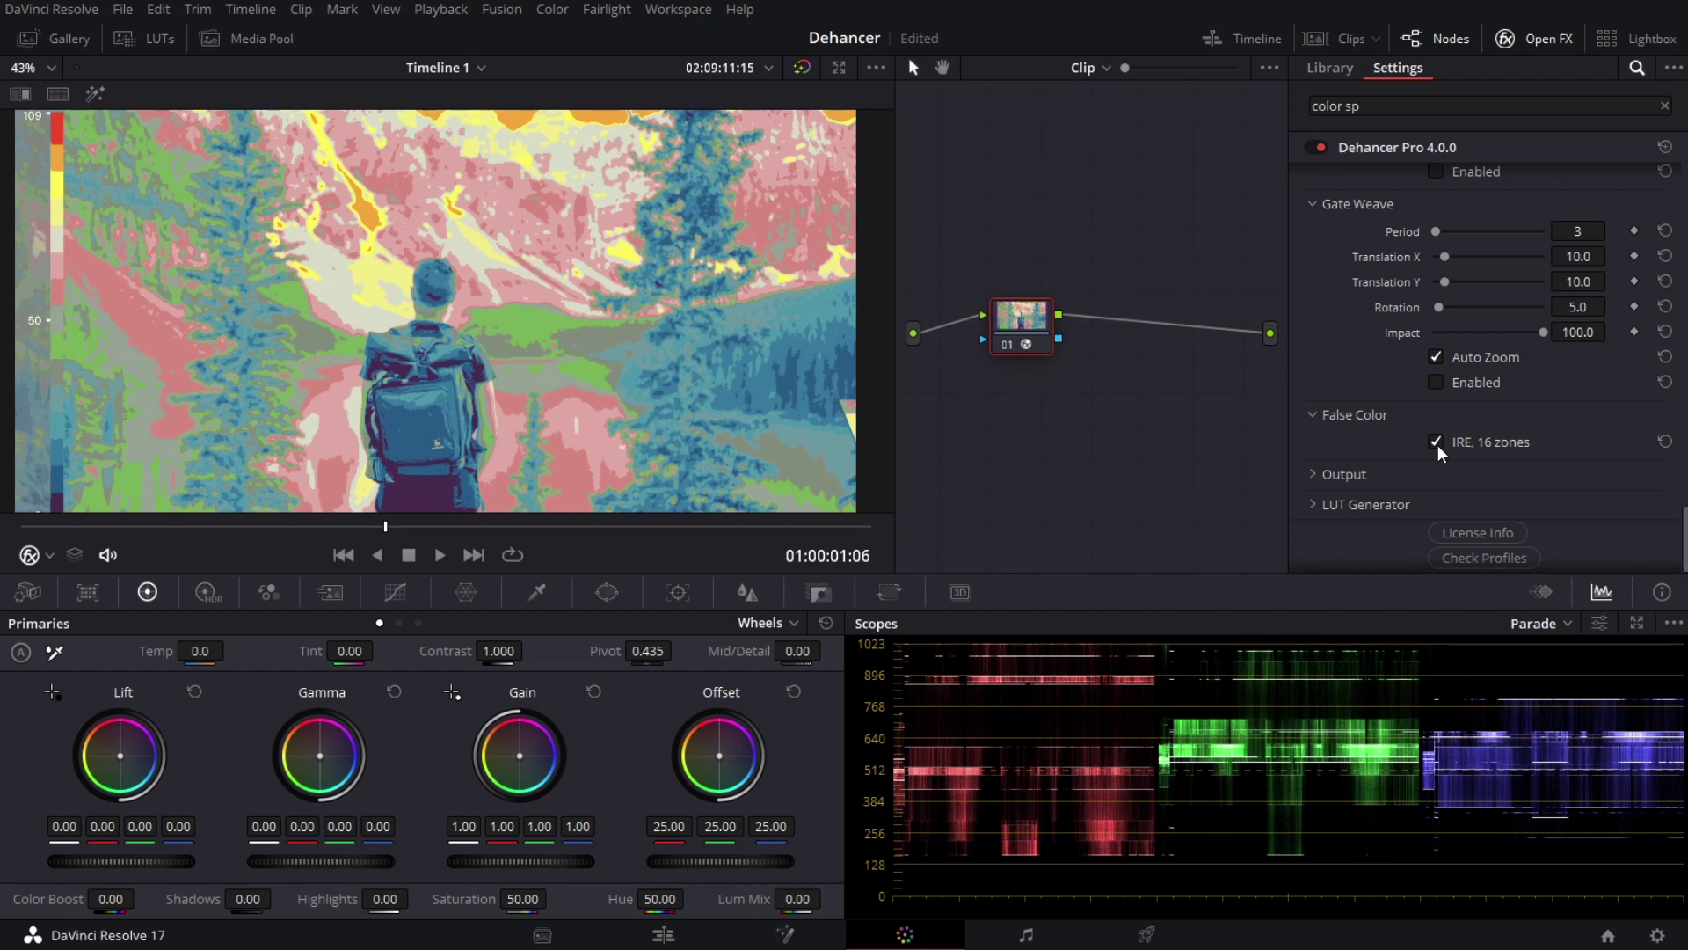
{"action": "left_click", "coordinate": [1437, 442]}
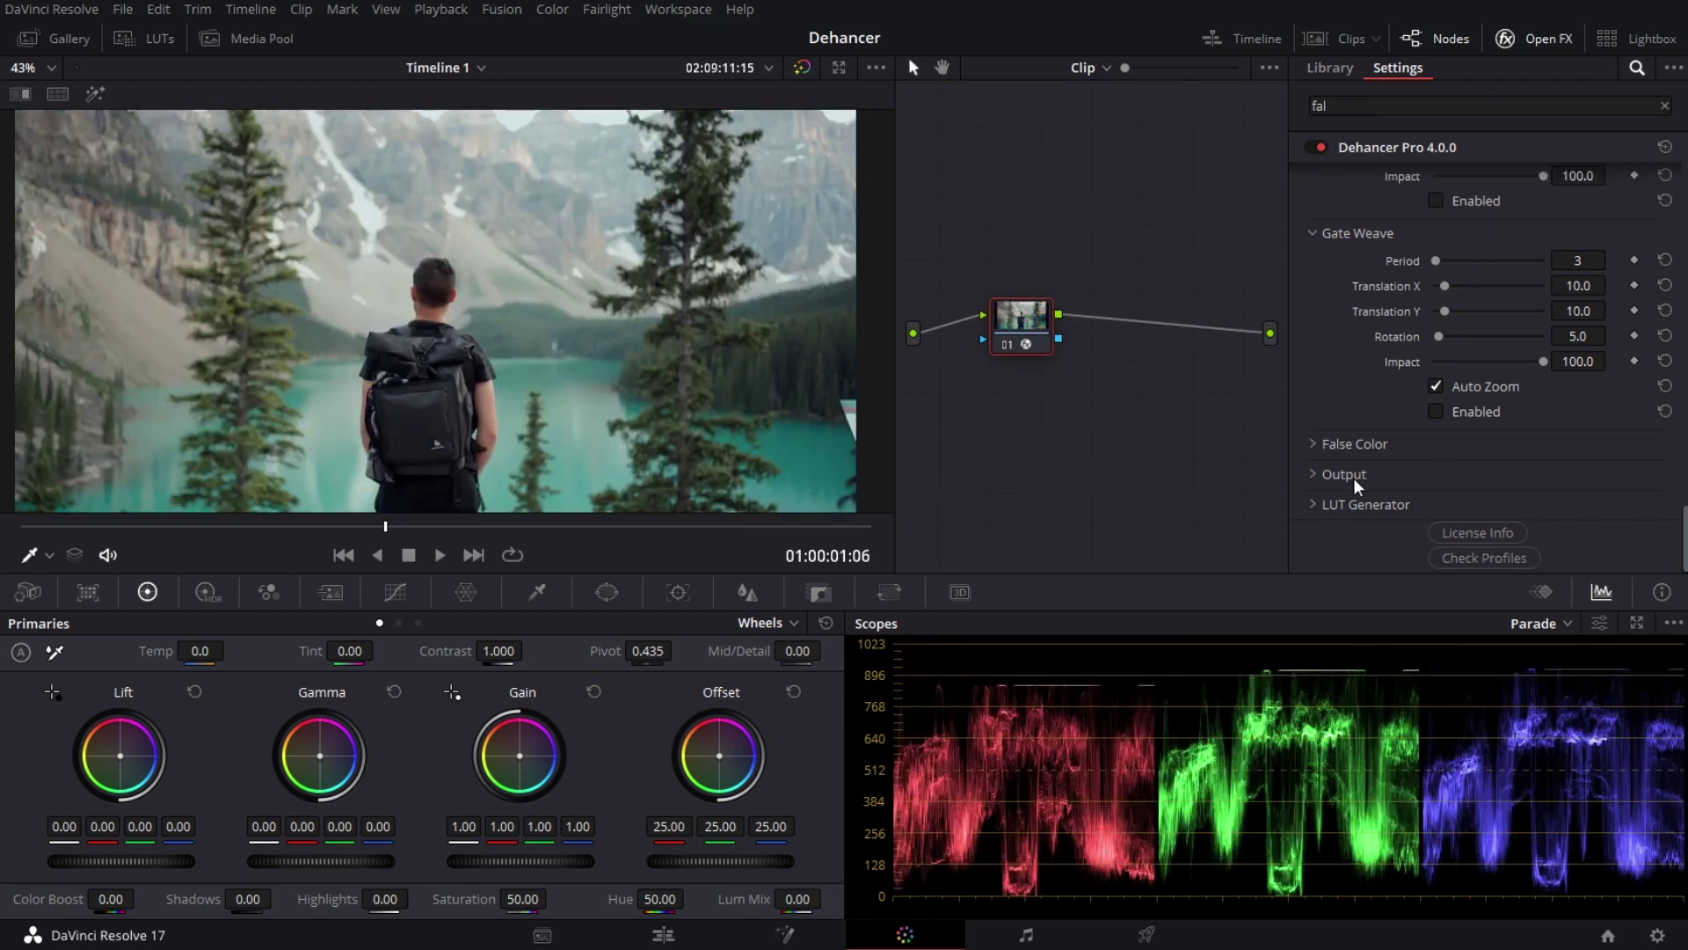
Step: Lower Dehancer's Output Total Impact to 44.0 and collapse the Output section
{"action": "left_click", "coordinate": [1356, 481]}
{"action": "left_click_drag", "start_coordinate": [1545, 505], "coordinate": [1425, 514]}
{"action": "left_click", "coordinate": [1344, 474]}
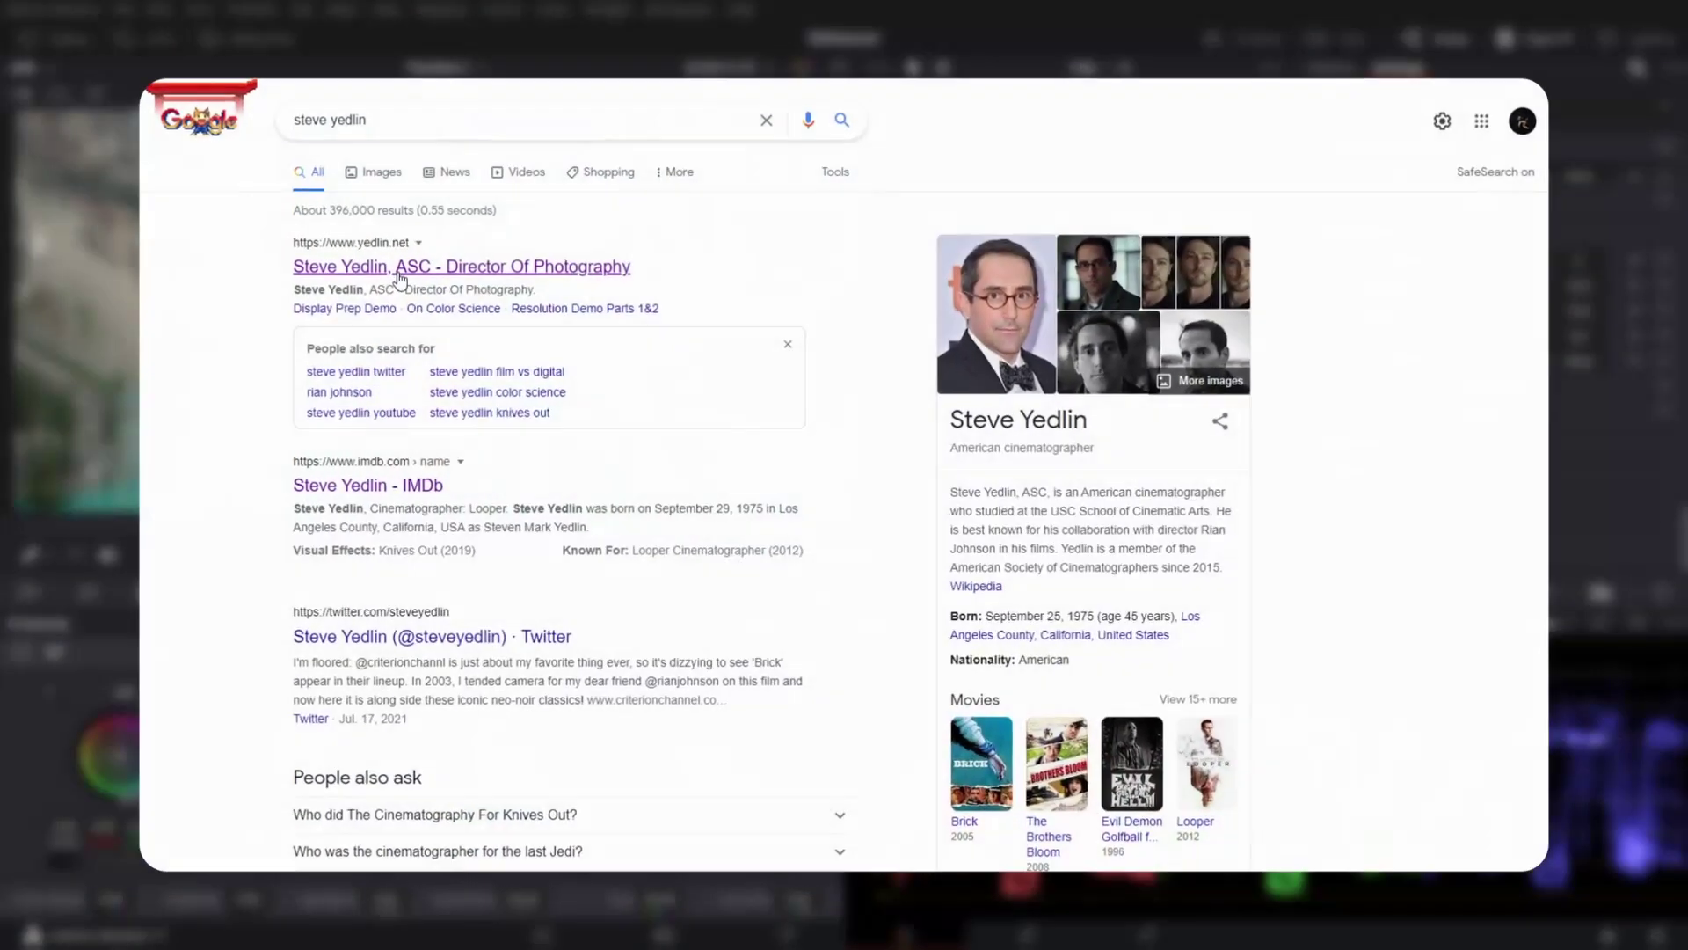
{"action": "left_click", "coordinate": [398, 266]}
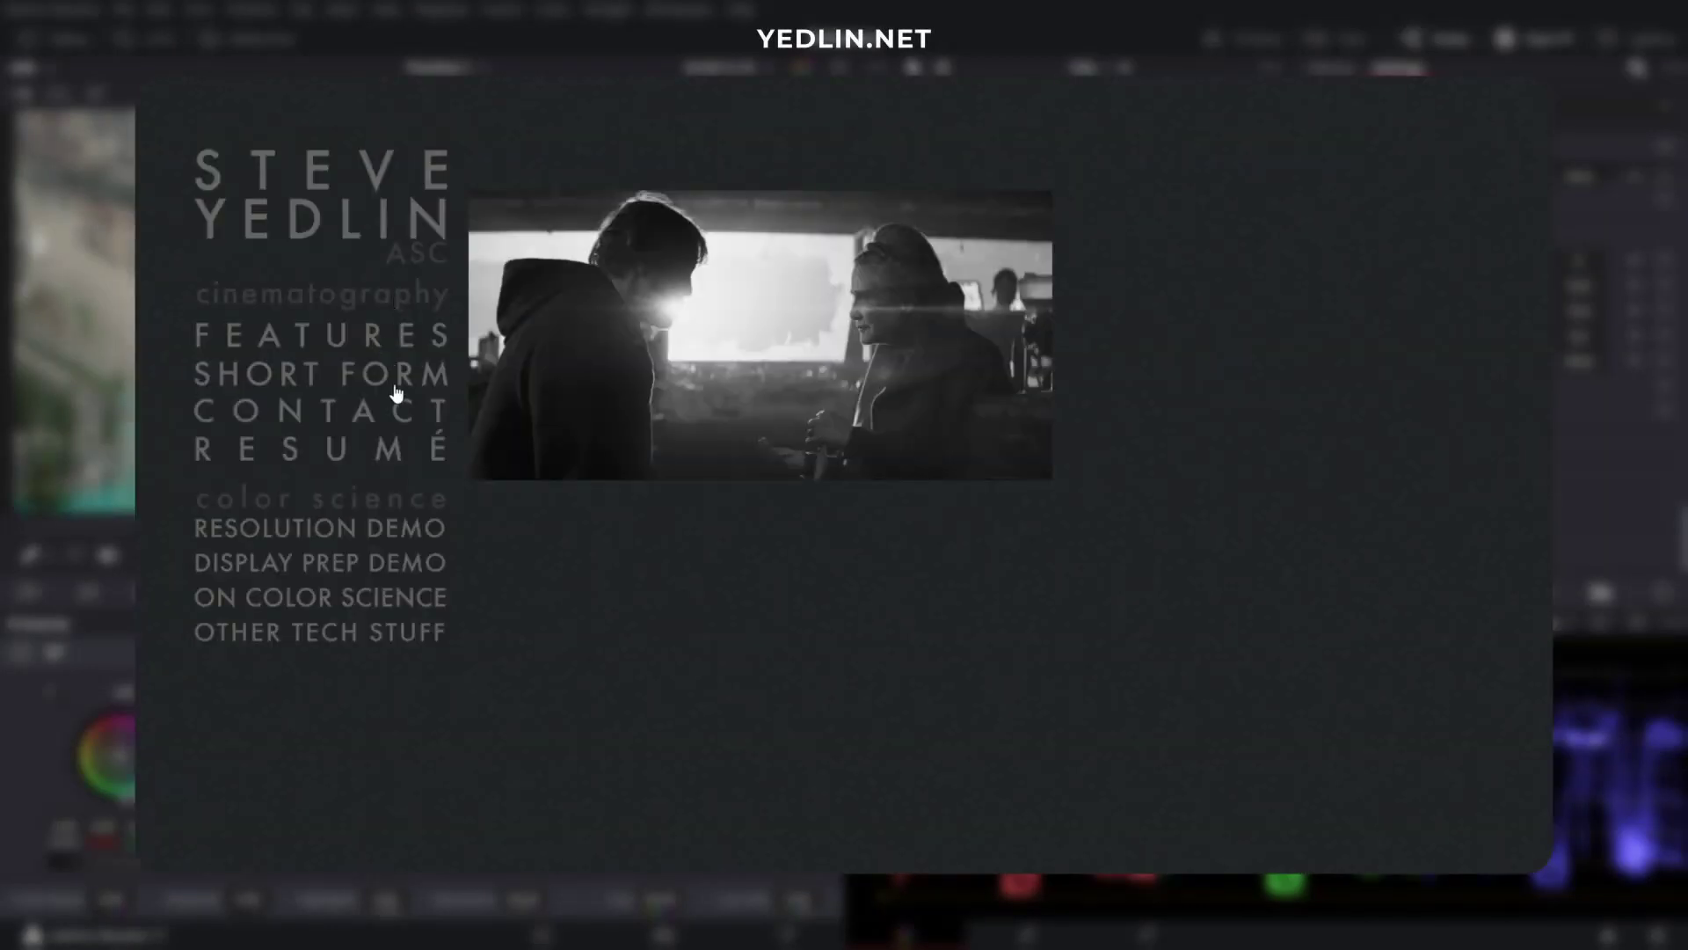
{"action": "left_click", "coordinate": [383, 599]}
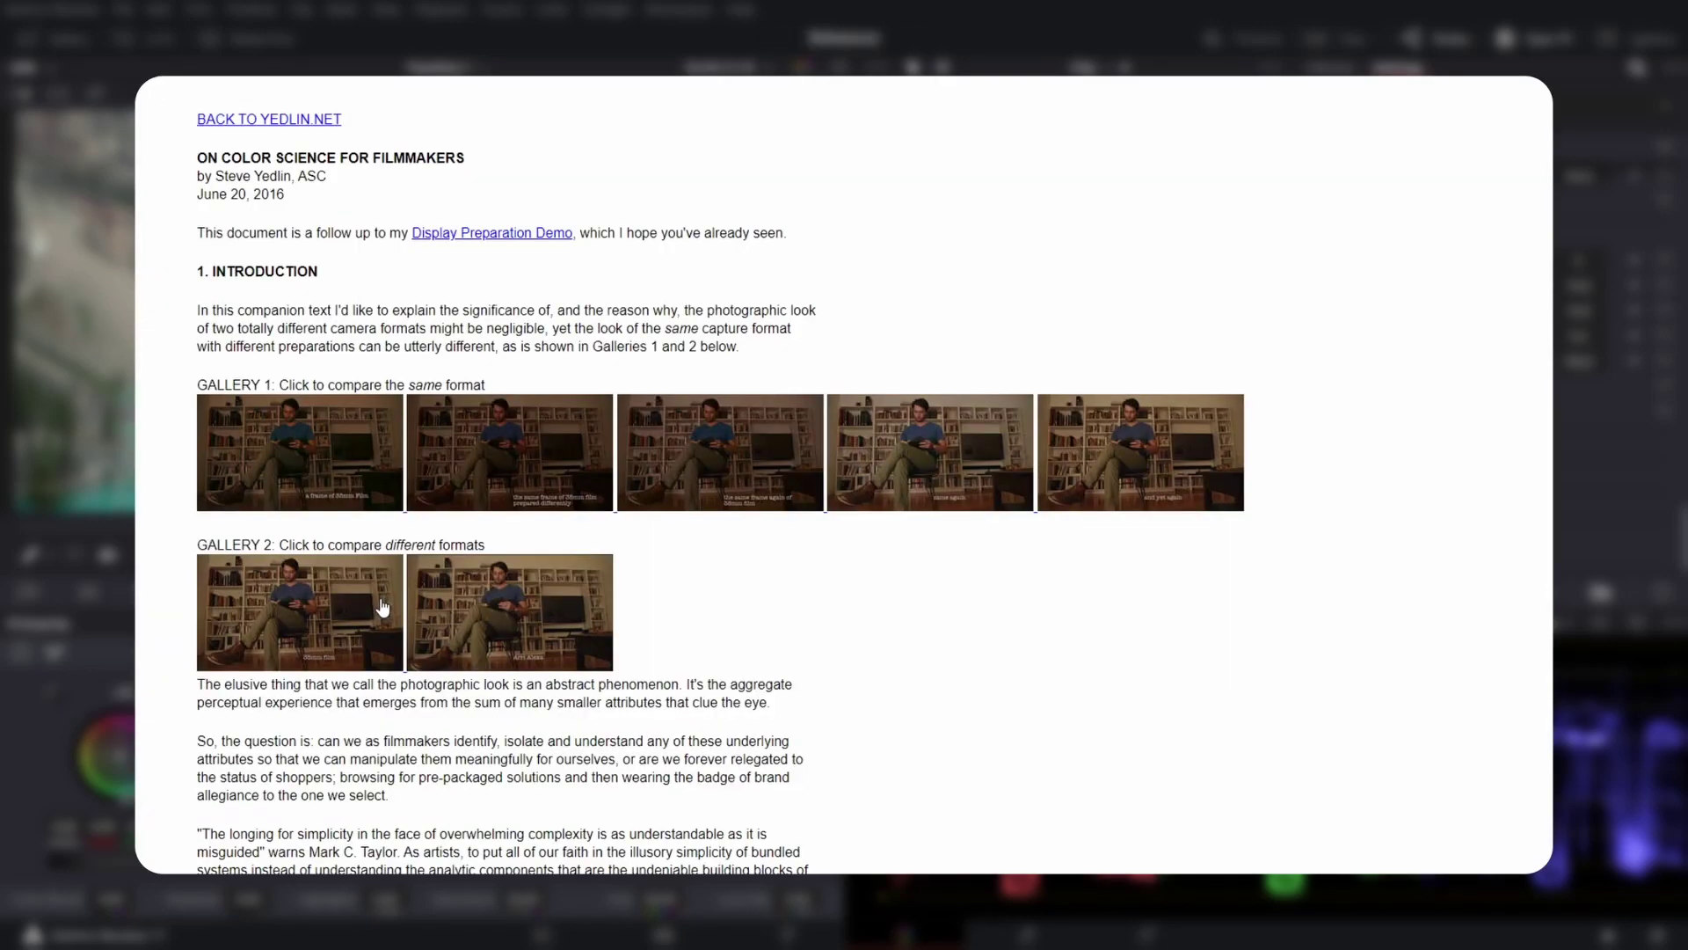
{"action": "scroll", "coordinate": [383, 607], "scroll_direction": "down", "scroll_amount": 7}
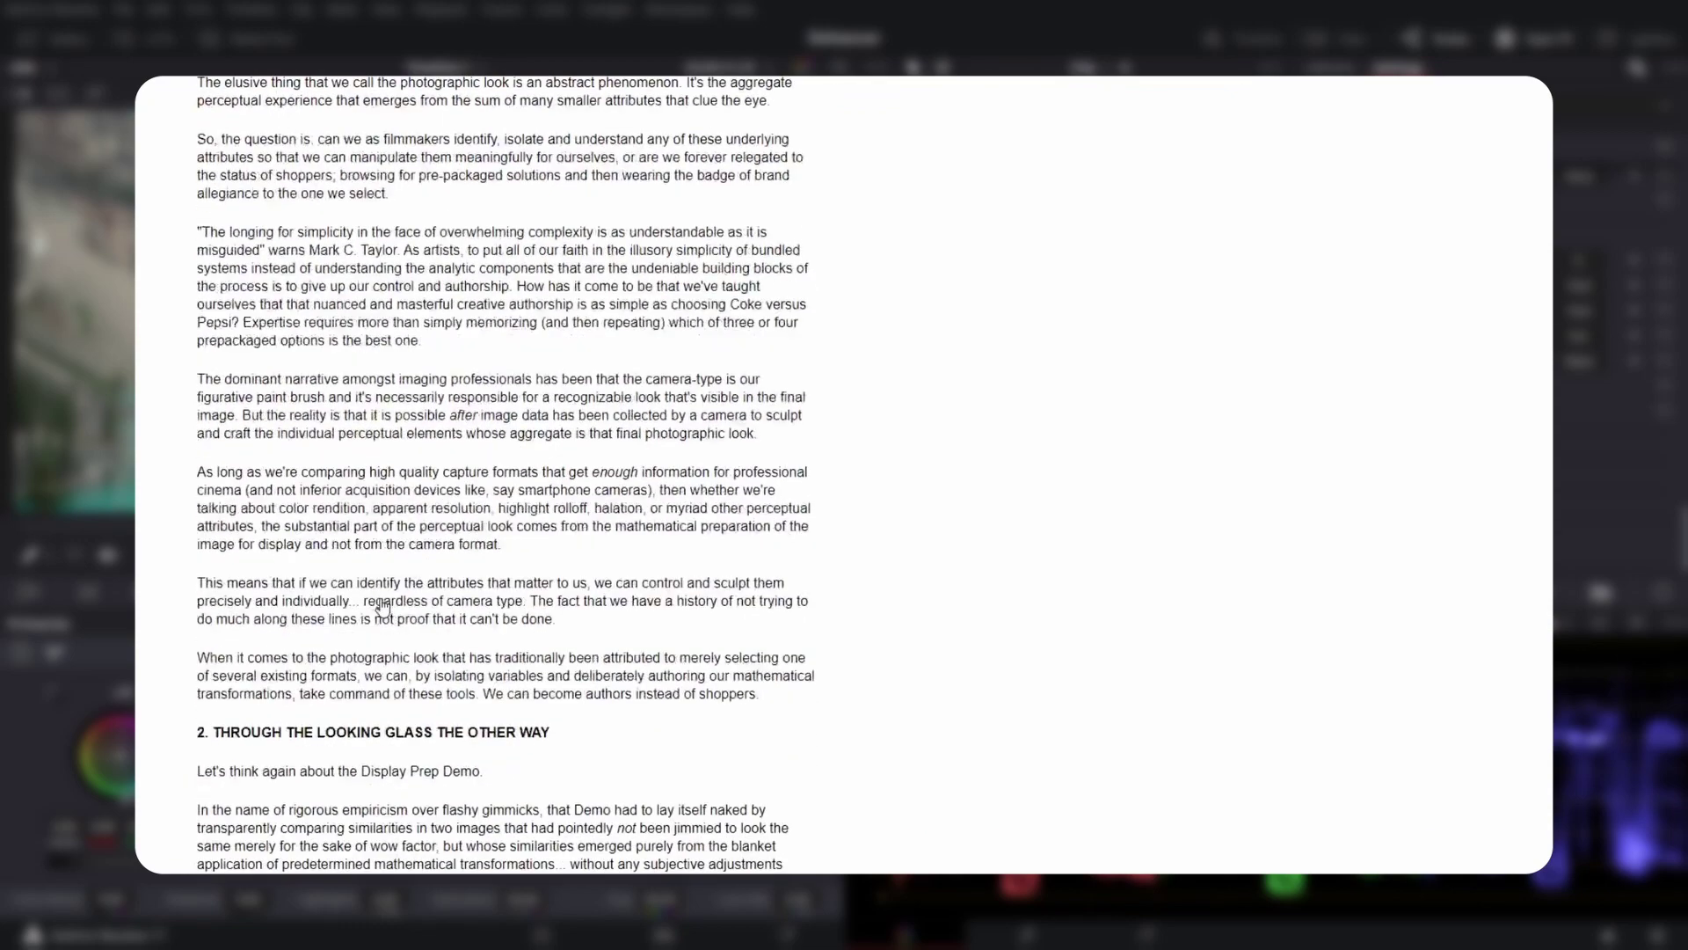
{"action": "scroll", "coordinate": [384, 607], "scroll_direction": "down", "scroll_amount": 6}
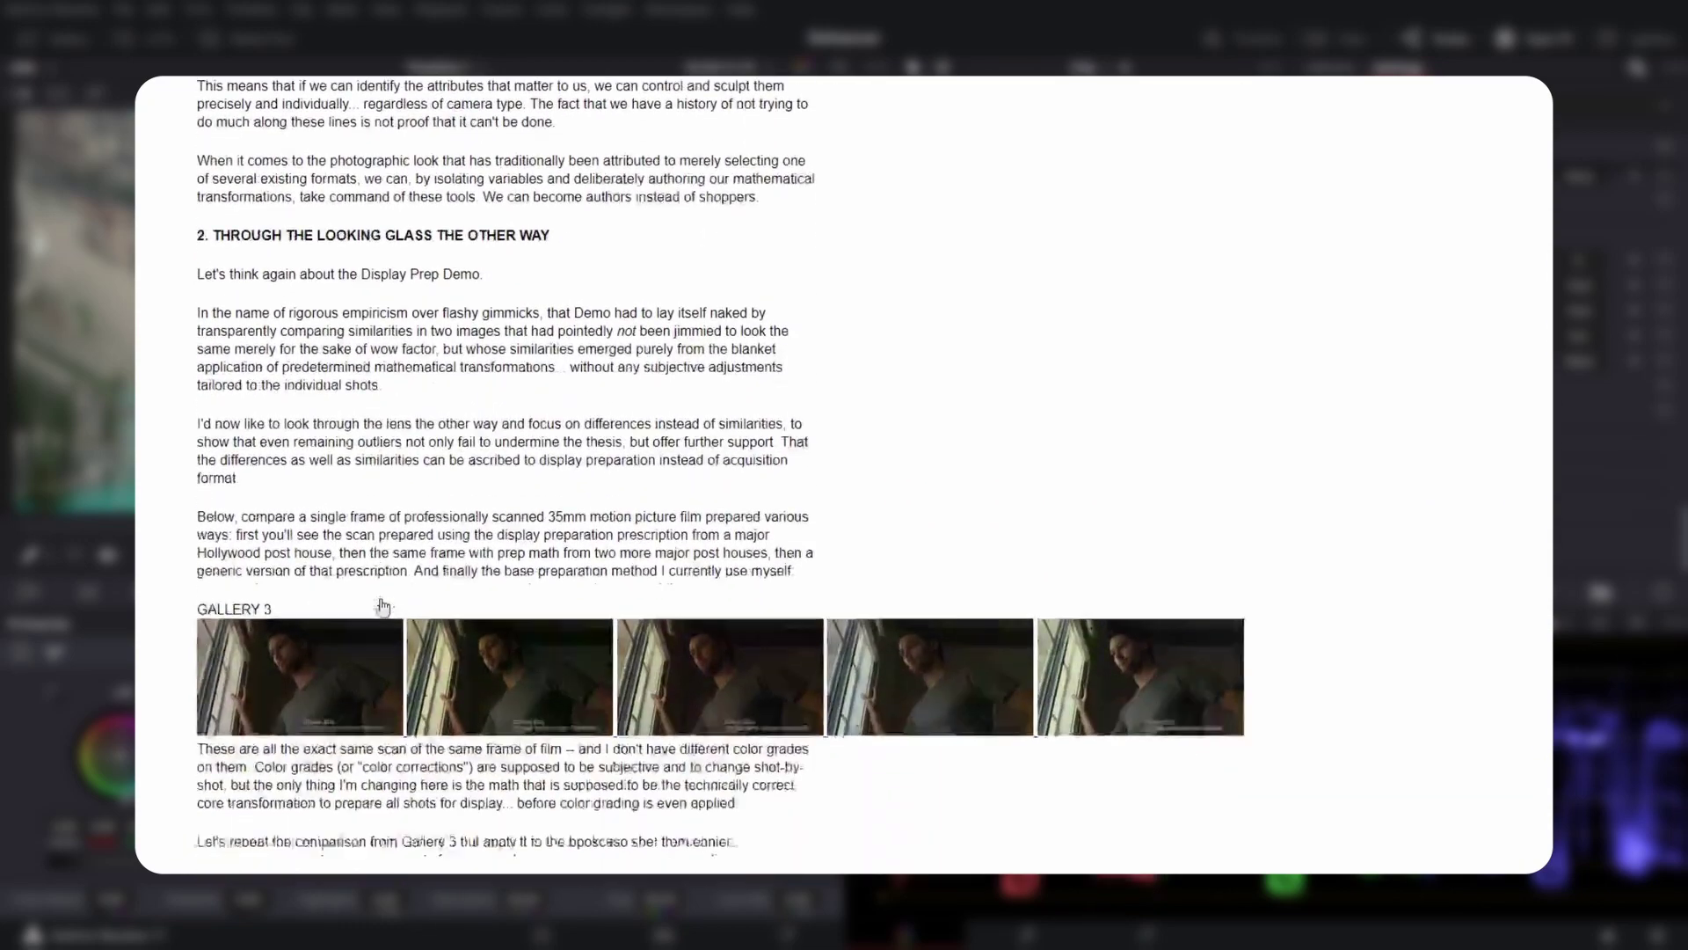
{"action": "scroll", "coordinate": [384, 607], "scroll_direction": "down", "scroll_amount": 2}
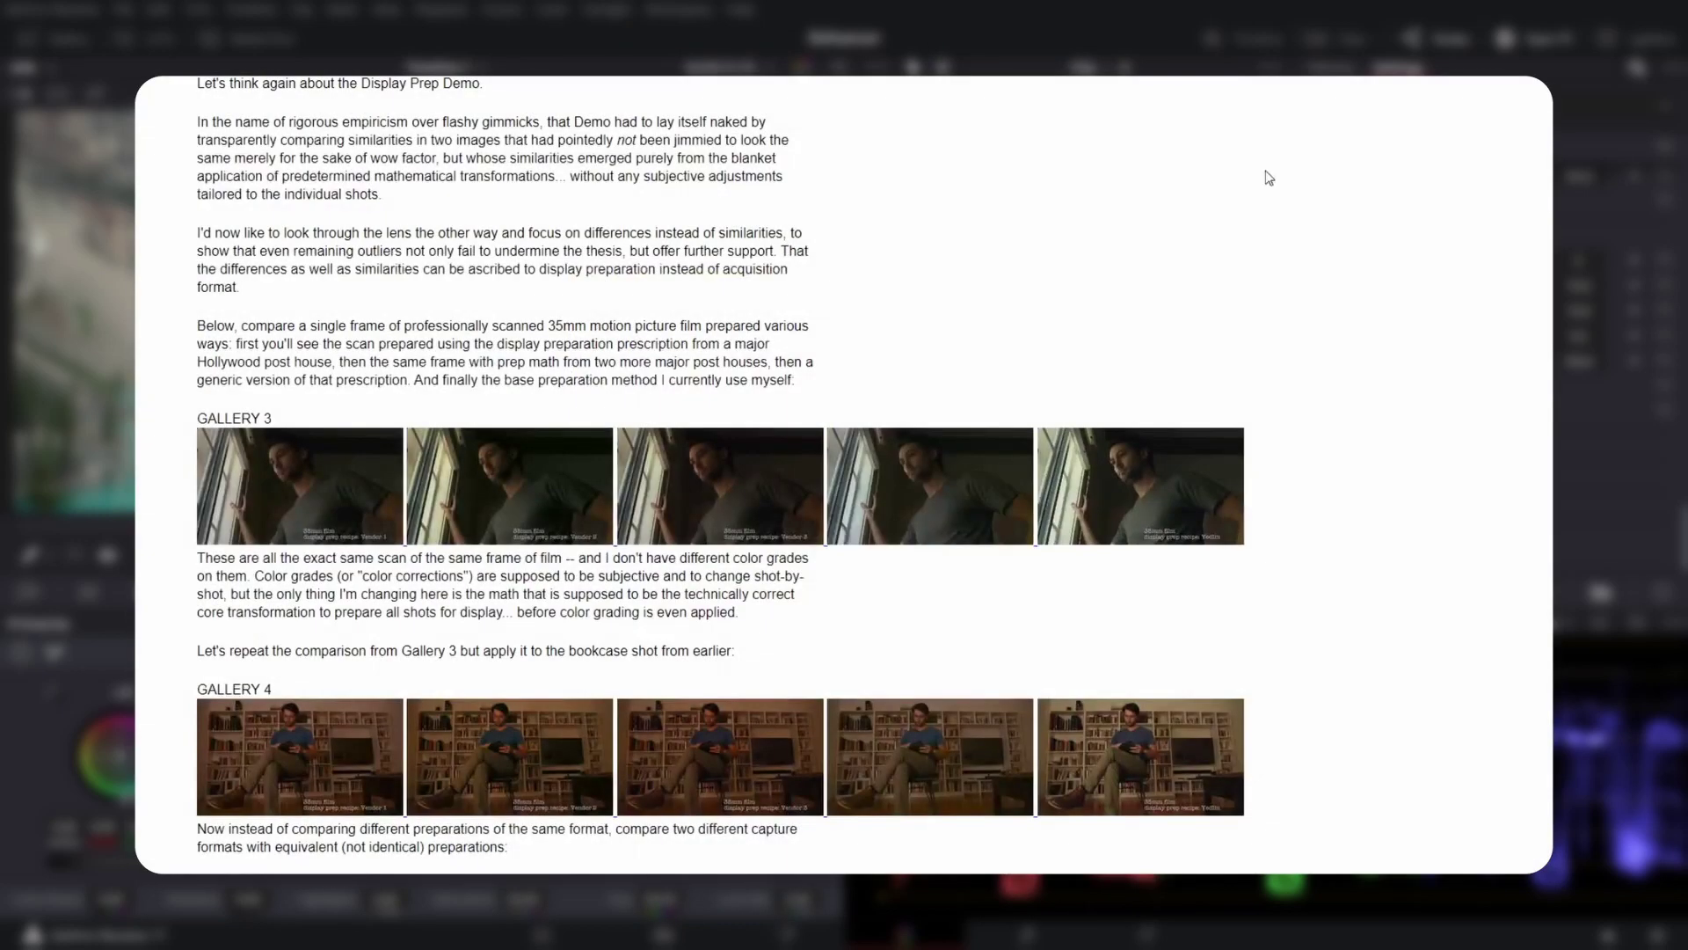
{"action": "scroll", "coordinate": [1129, 431], "scroll_direction": "down", "scroll_amount": 3}
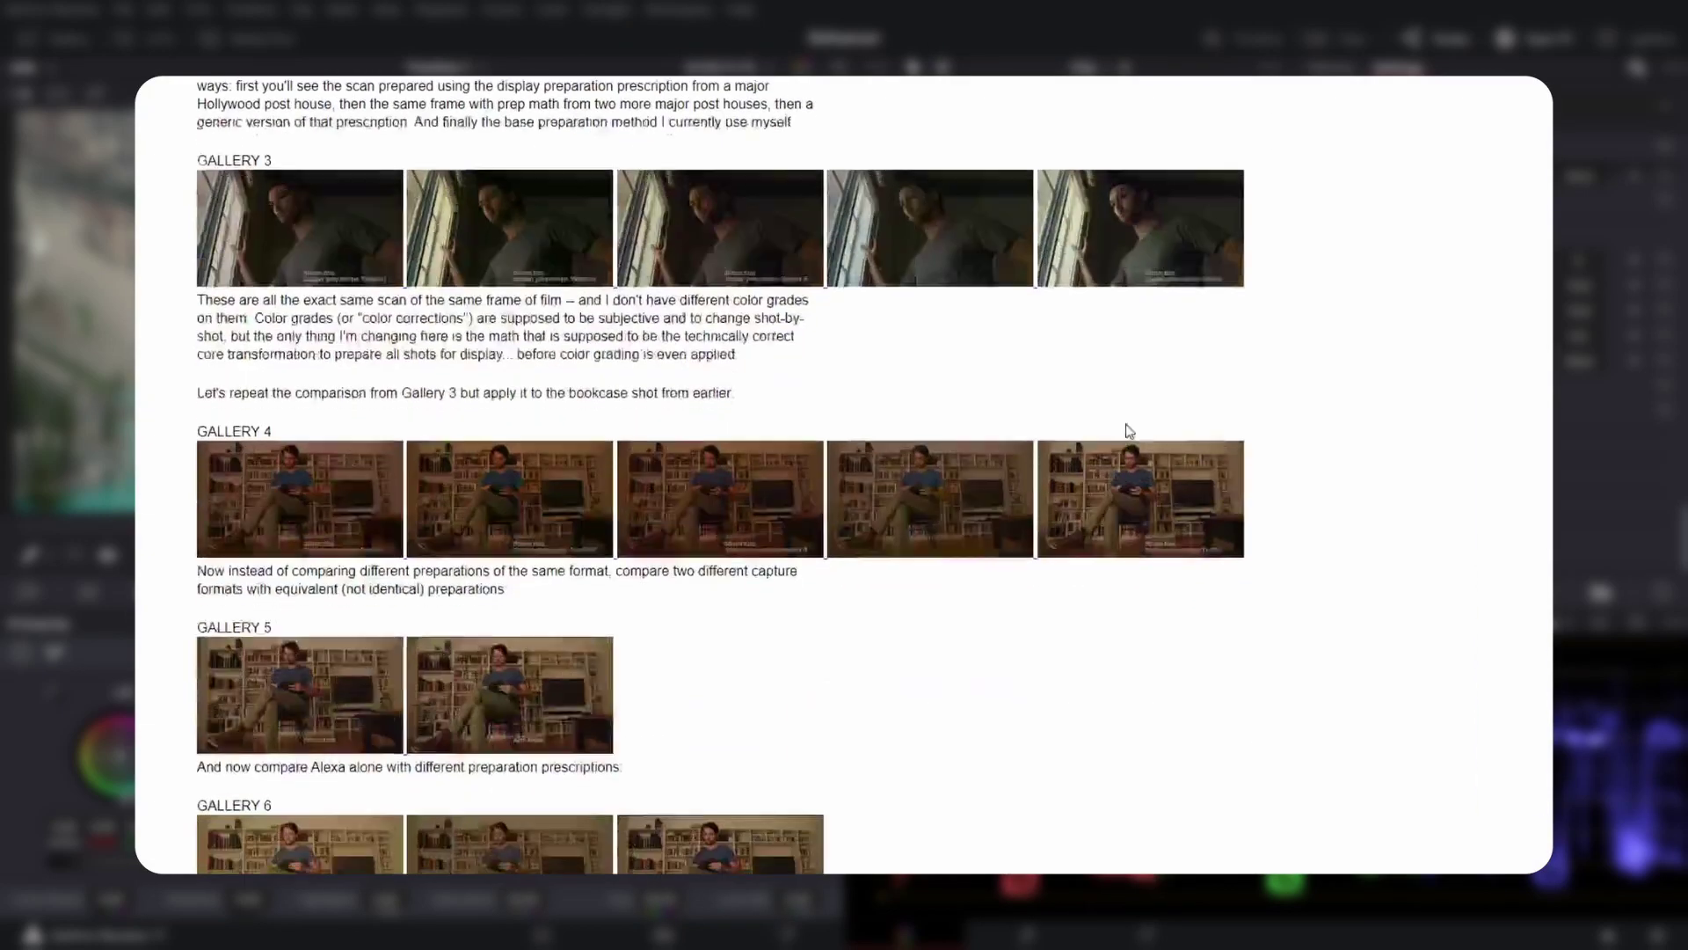
{"action": "scroll", "coordinate": [1129, 430], "scroll_direction": "down", "scroll_amount": 10}
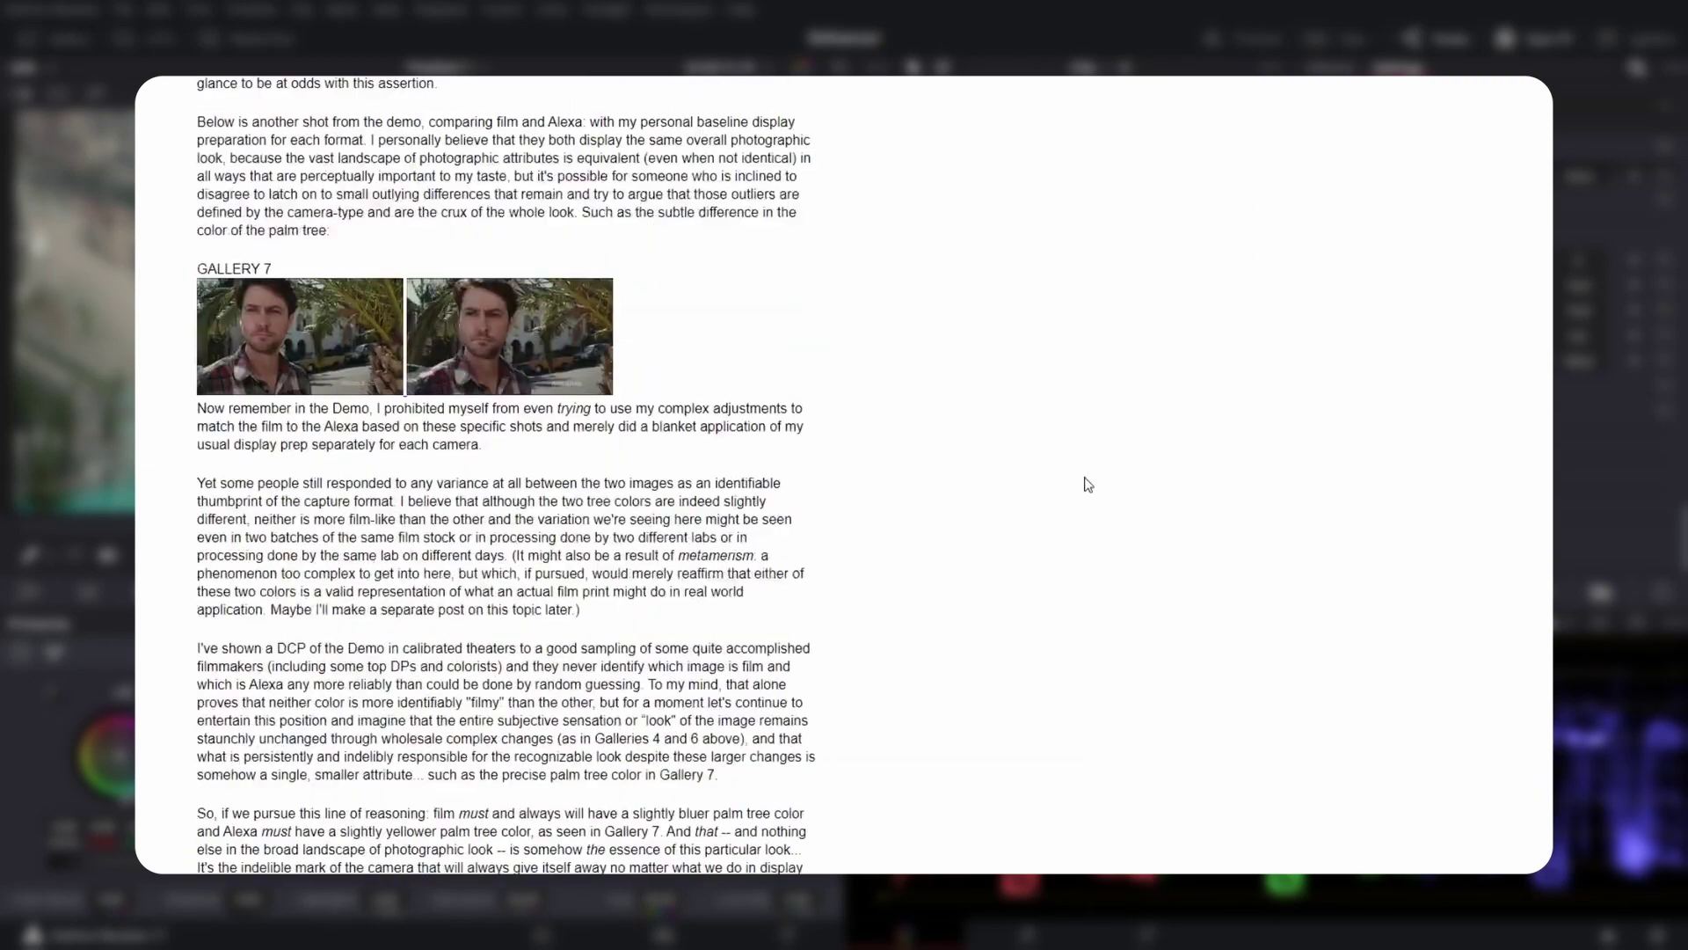
{"action": "scroll", "coordinate": [1088, 484], "scroll_direction": "down", "scroll_amount": 9}
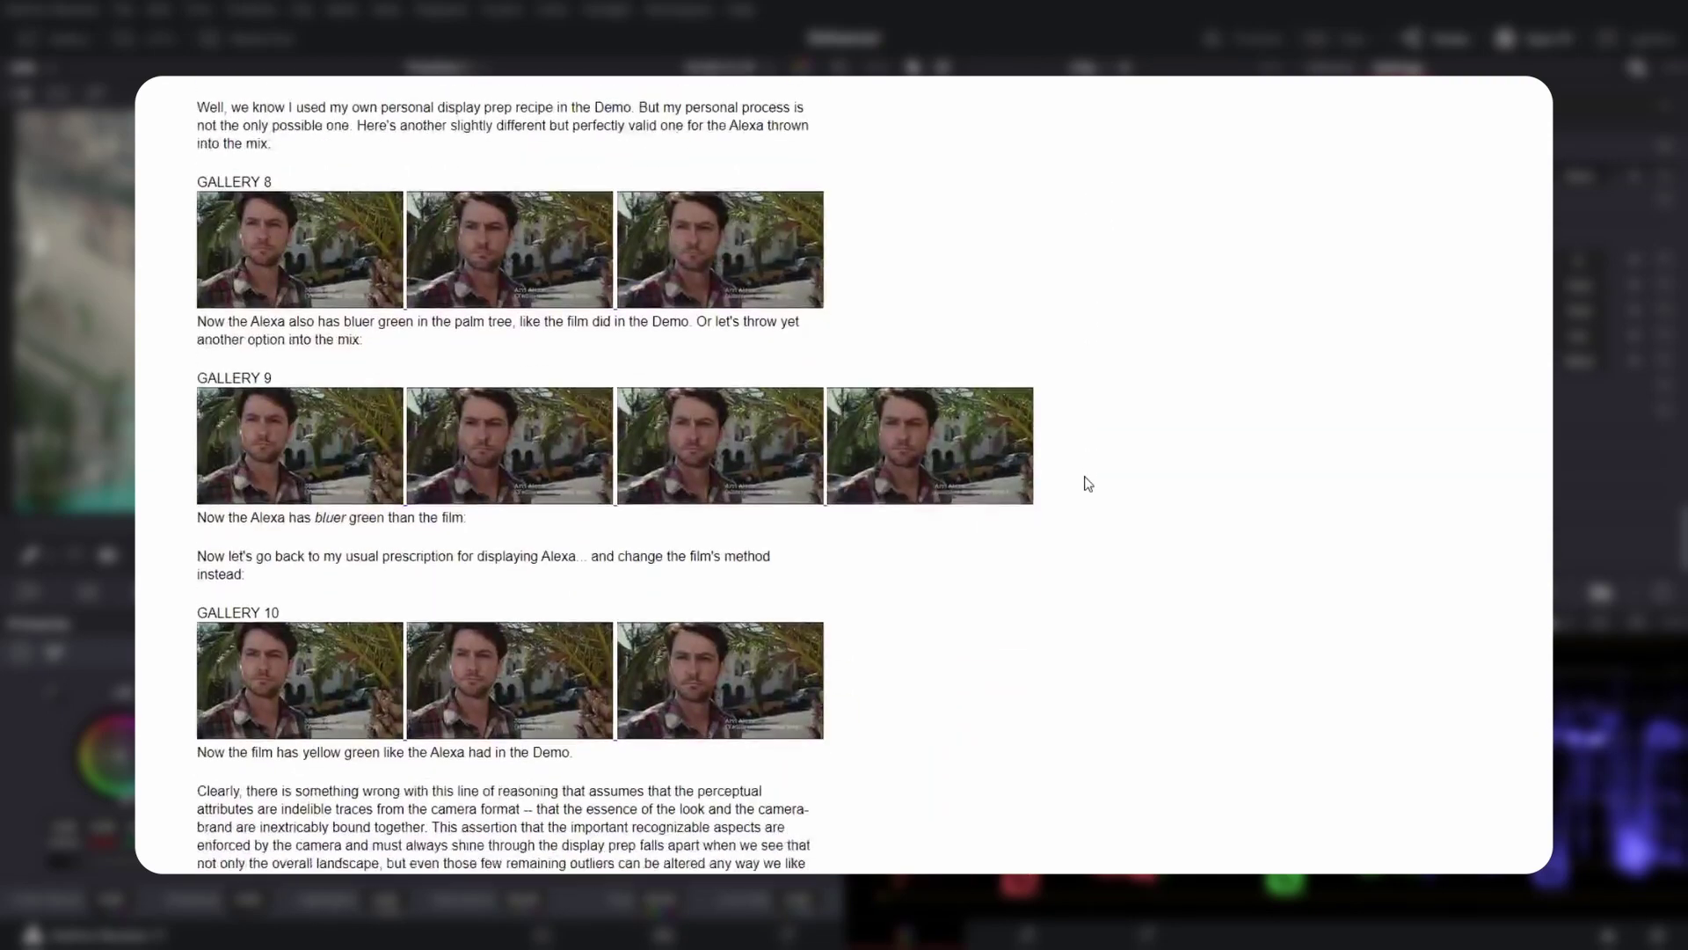
{"action": "scroll", "coordinate": [1088, 484], "scroll_direction": "down", "scroll_amount": 5}
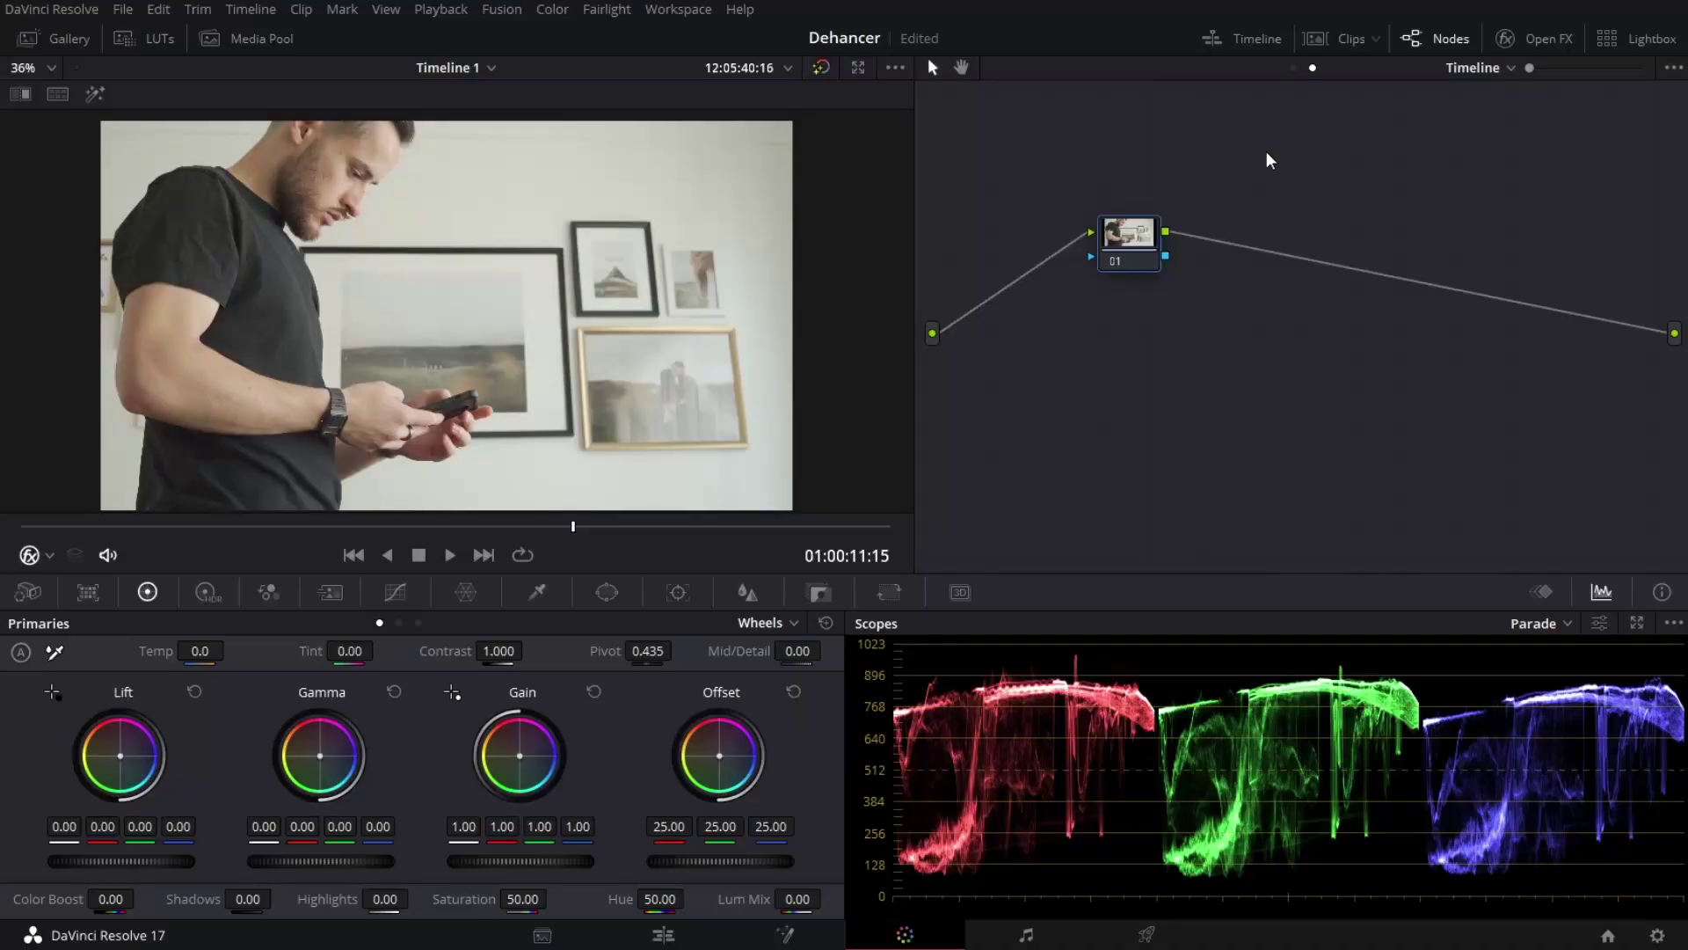
Step: Check the clip strip, then move node 01 lower left in the node graph
{"action": "left_click", "coordinate": [1348, 40]}
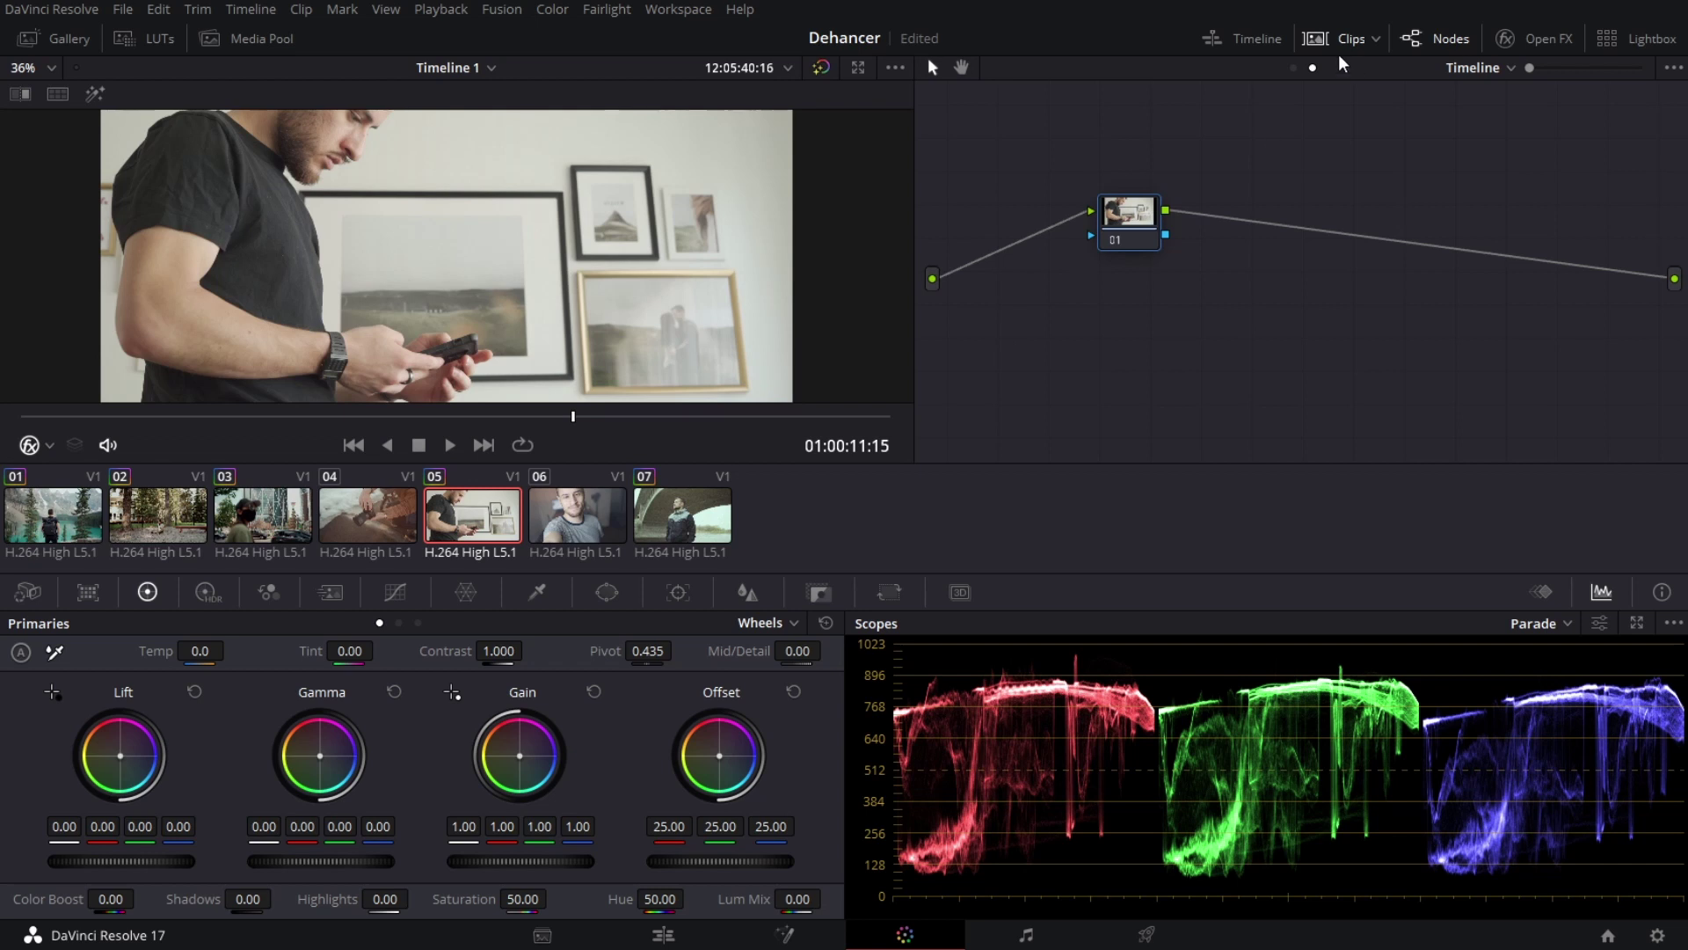
{"action": "left_click", "coordinate": [1325, 44]}
{"action": "left_click_drag", "start_coordinate": [1134, 244], "coordinate": [1053, 303]}
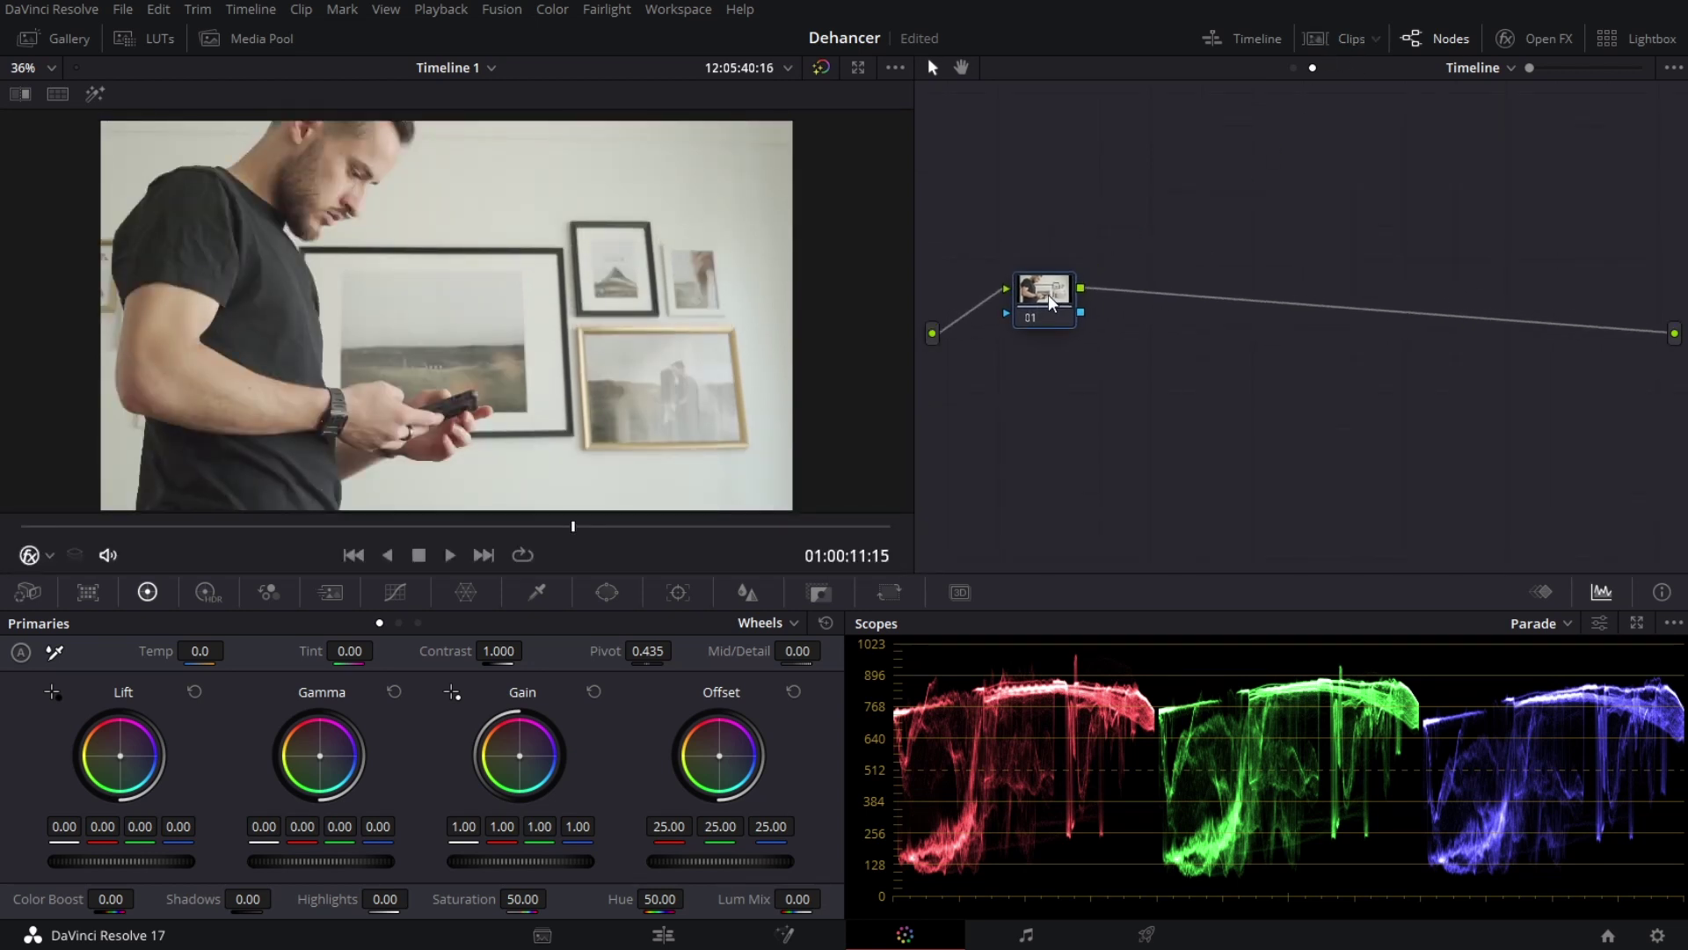
Step: Apply Dehancer Pro from the OpenFX library onto node 01 and start adjusting its film settings
{"action": "left_click", "coordinate": [1526, 39]}
{"action": "left_click_drag", "start_coordinate": [1328, 185], "coordinate": [964, 292]}
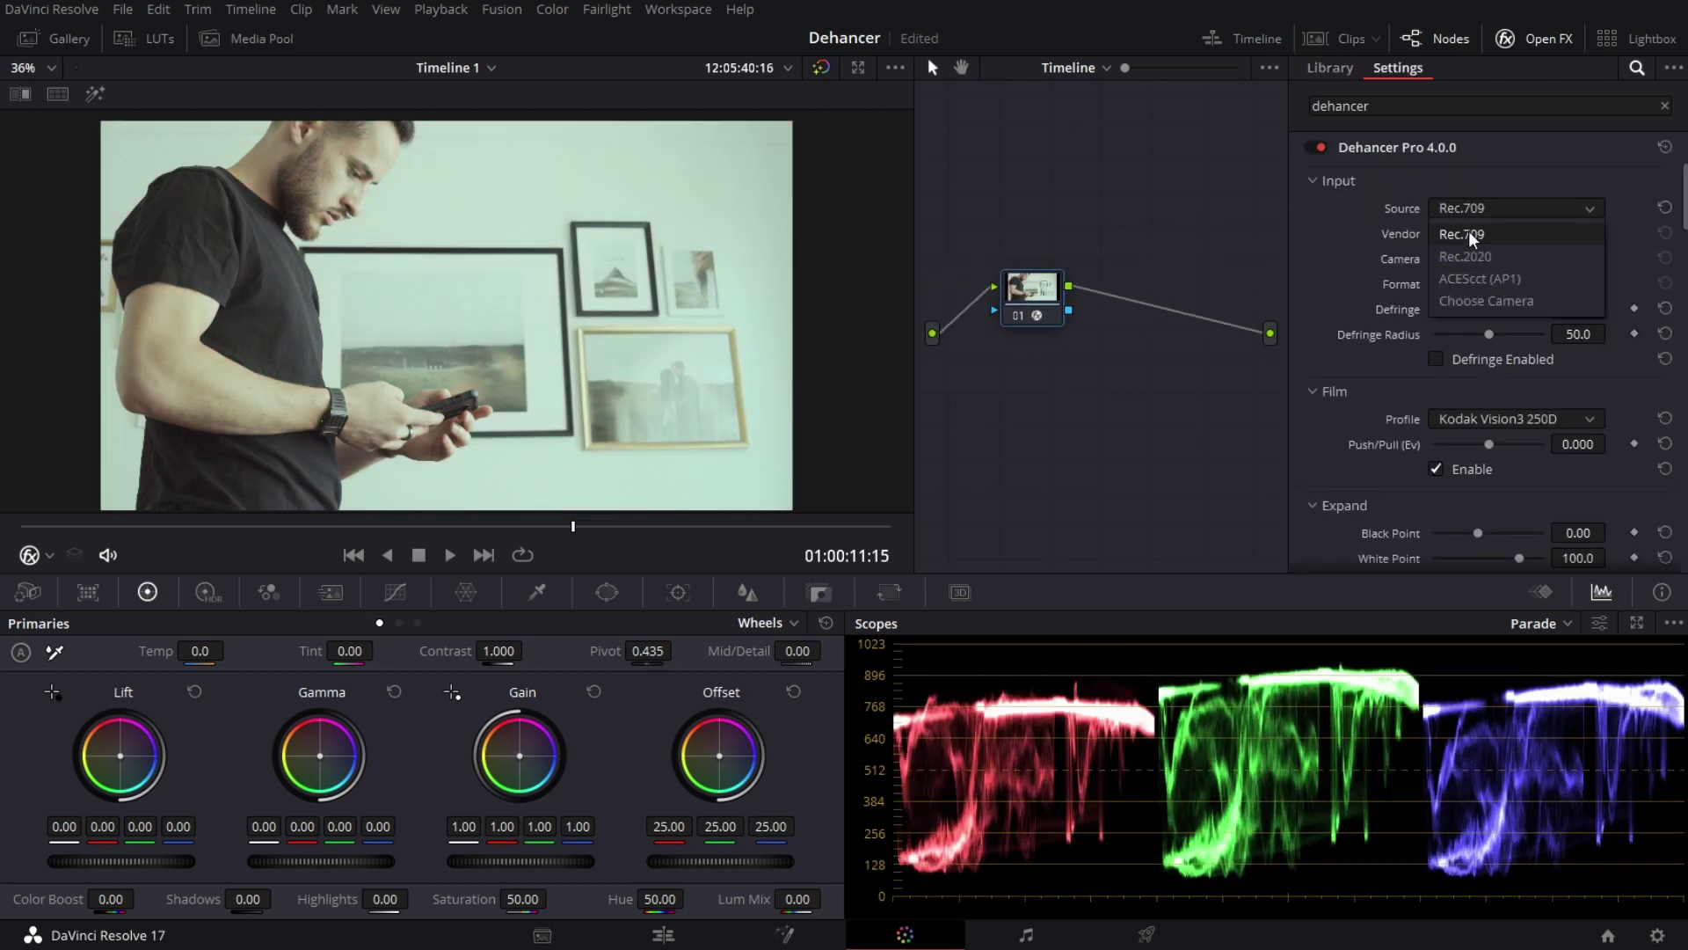
{"action": "scroll", "coordinate": [1477, 380], "scroll_direction": "down", "scroll_amount": 5}
{"action": "mouse_move", "coordinate": [1578, 512]}
{"action": "left_mouse_down"}
{"action": "mouse_move", "coordinate": [1557, 512]}
{"action": "mouse_move", "coordinate": [1556, 537]}
{"action": "left_mouse_up"}
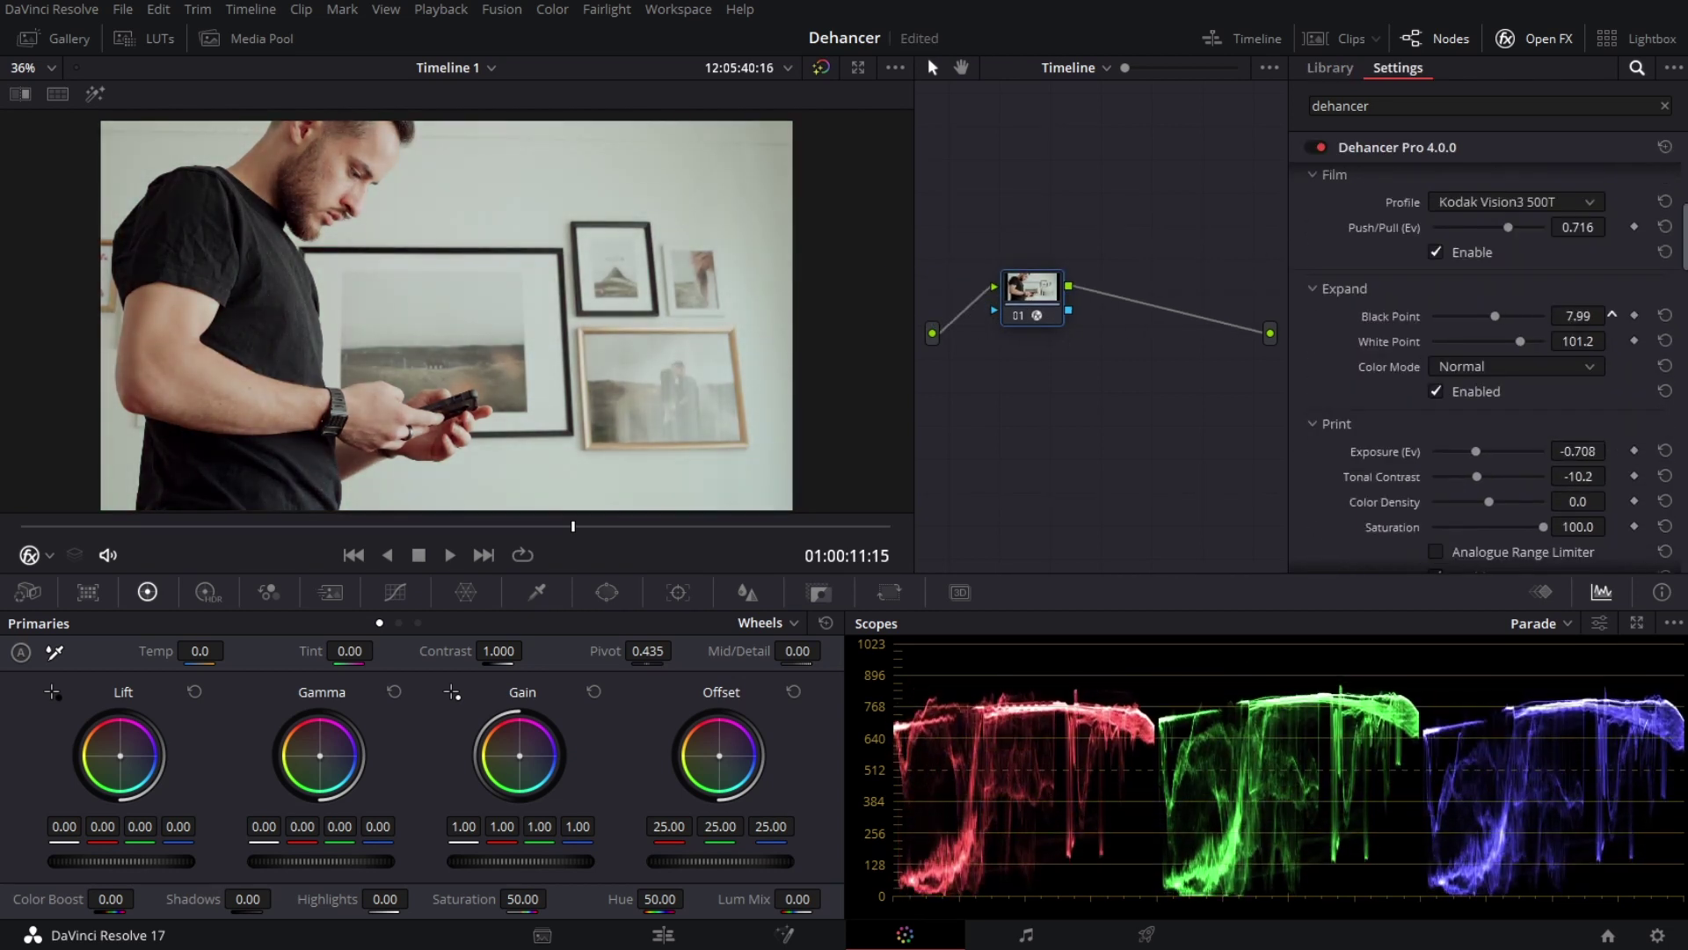
{"action": "scroll", "coordinate": [1578, 492], "scroll_direction": "down", "scroll_amount": 4}
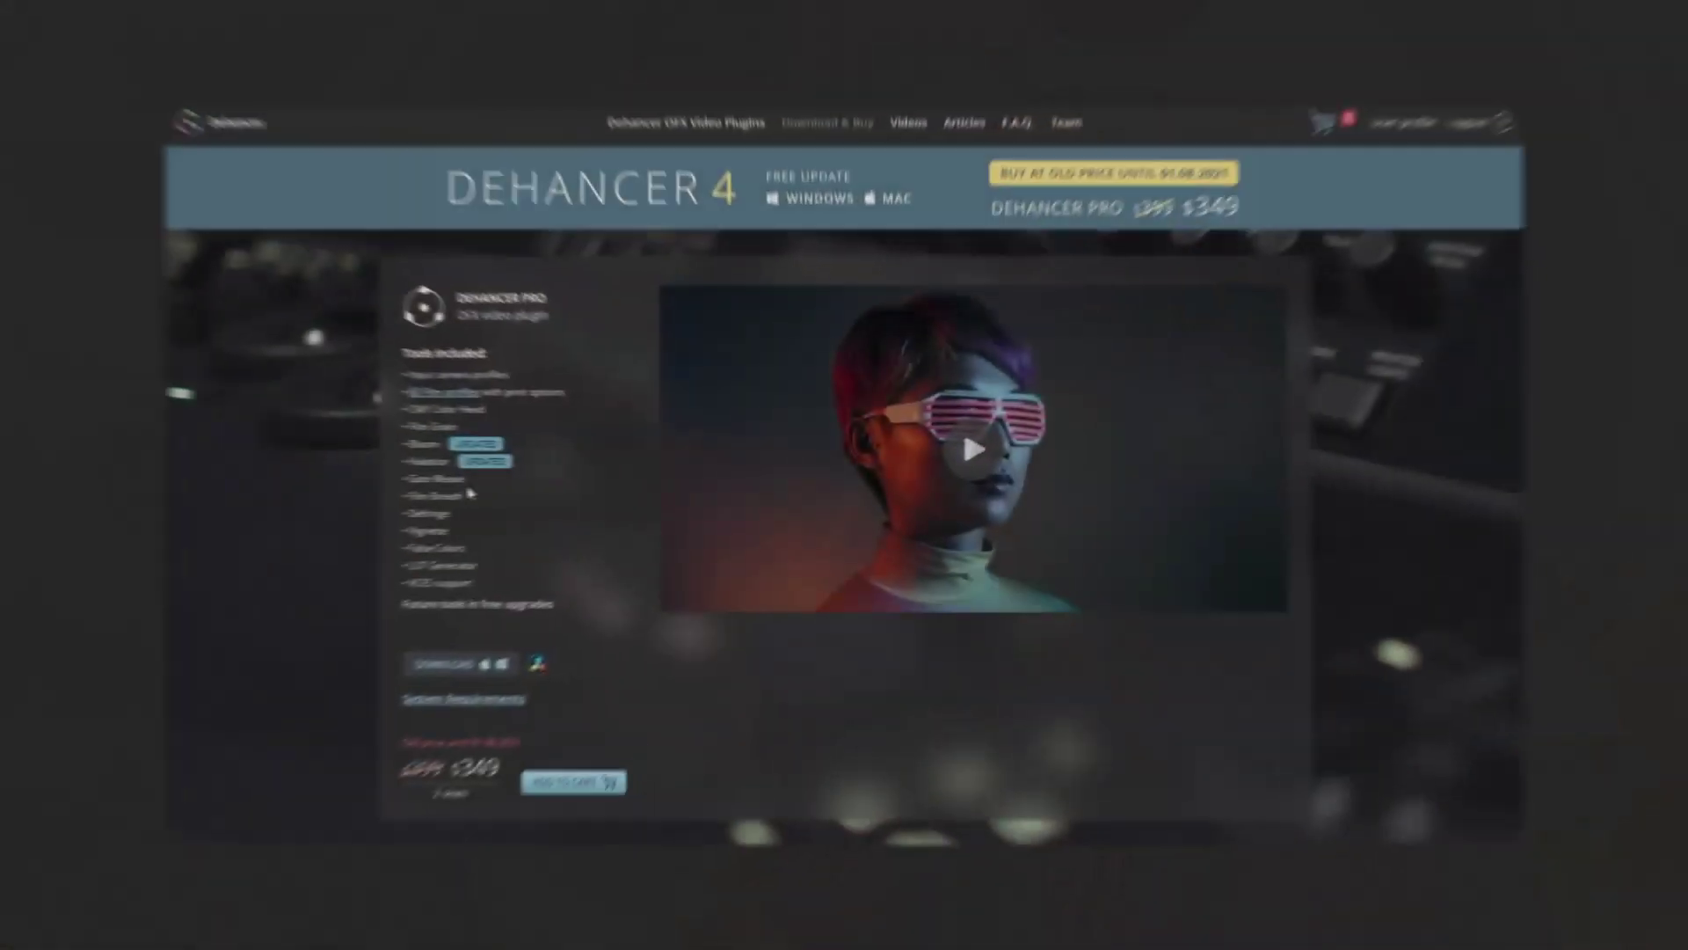
{"action": "scroll", "coordinate": [386, 595], "scroll_direction": "down", "scroll_amount": 10}
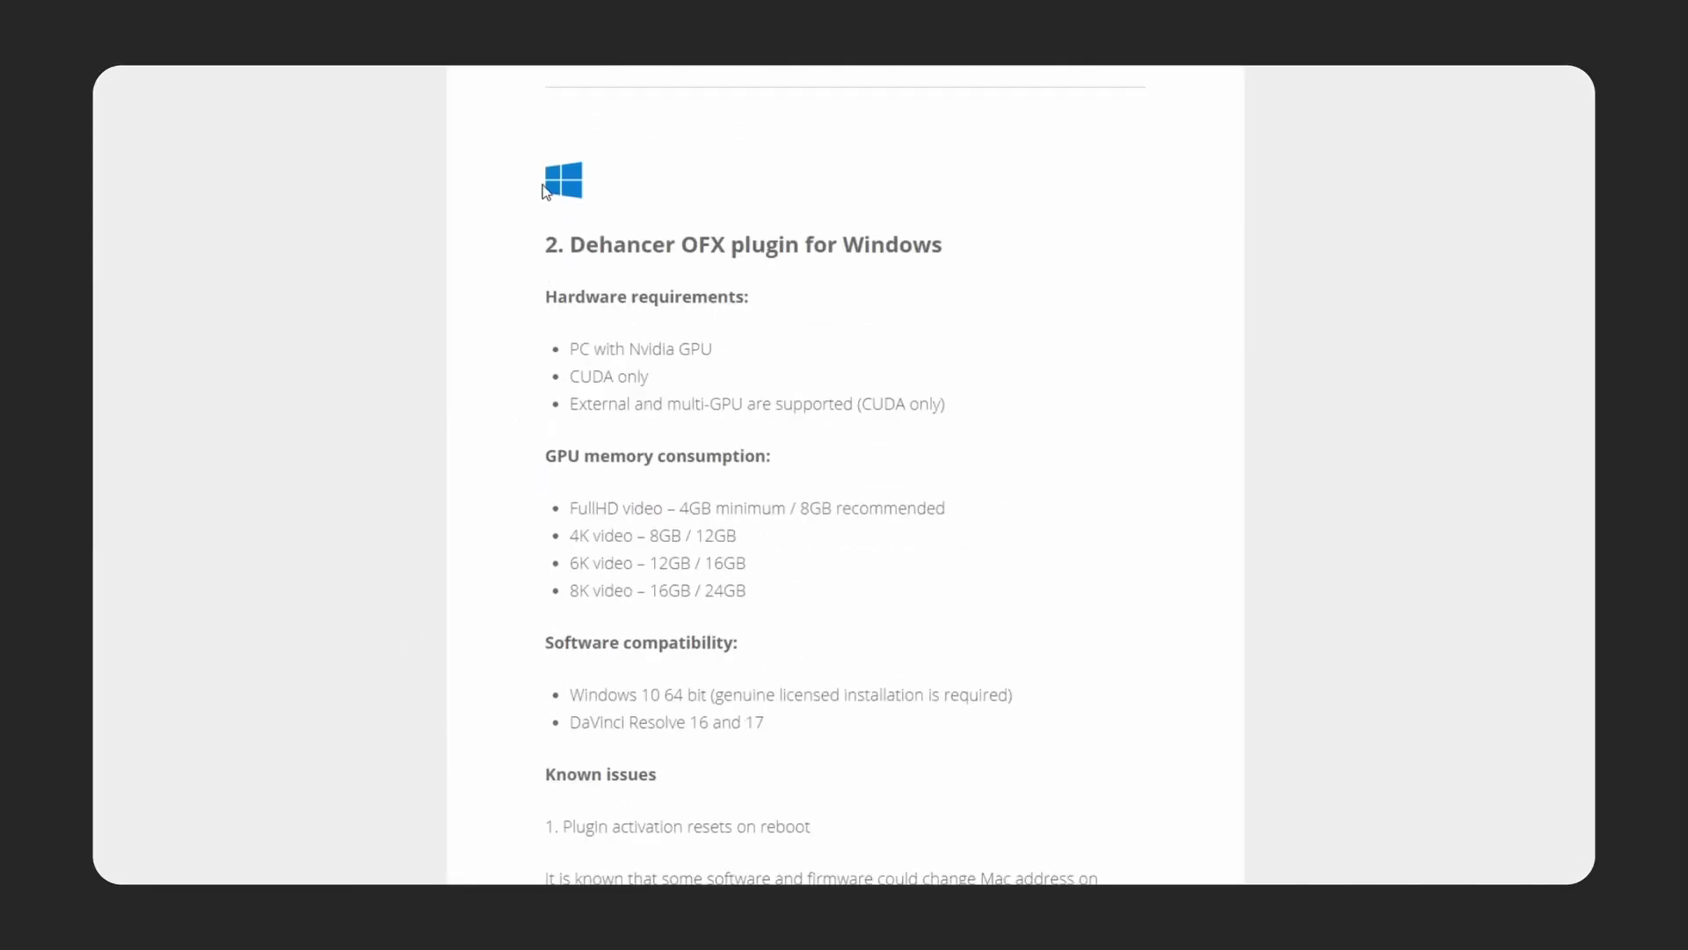
{"action": "scroll", "coordinate": [616, 440], "scroll_direction": "down", "scroll_amount": 4}
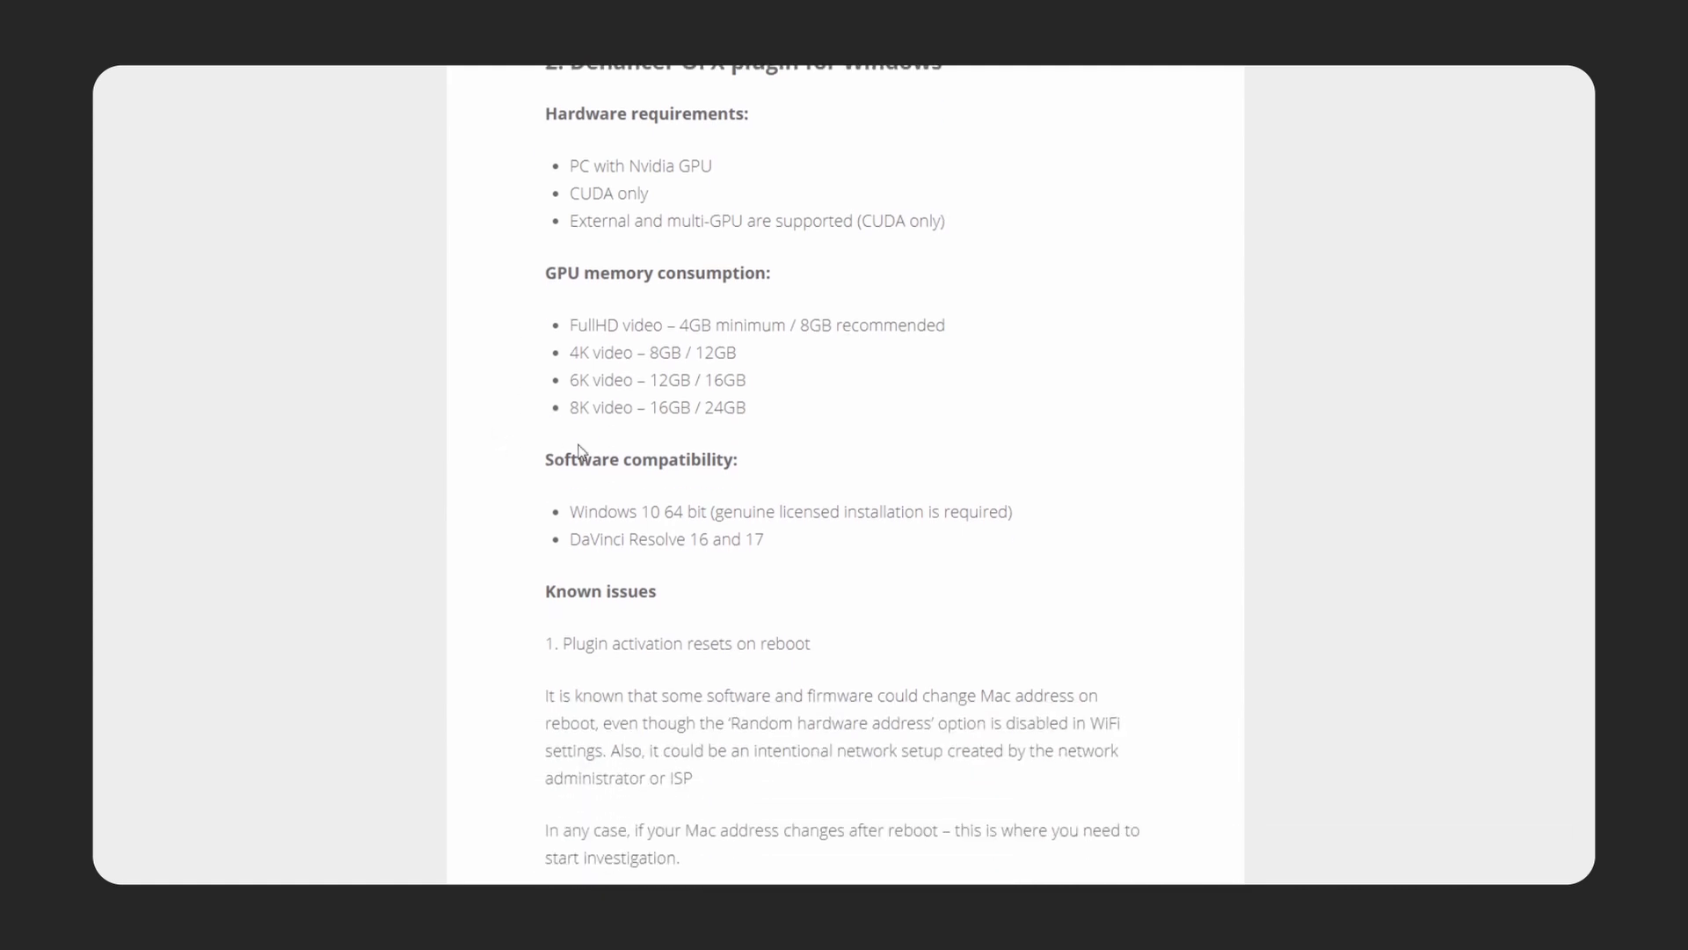
{"action": "scroll", "coordinate": [667, 401], "scroll_direction": "up", "scroll_amount": 2}
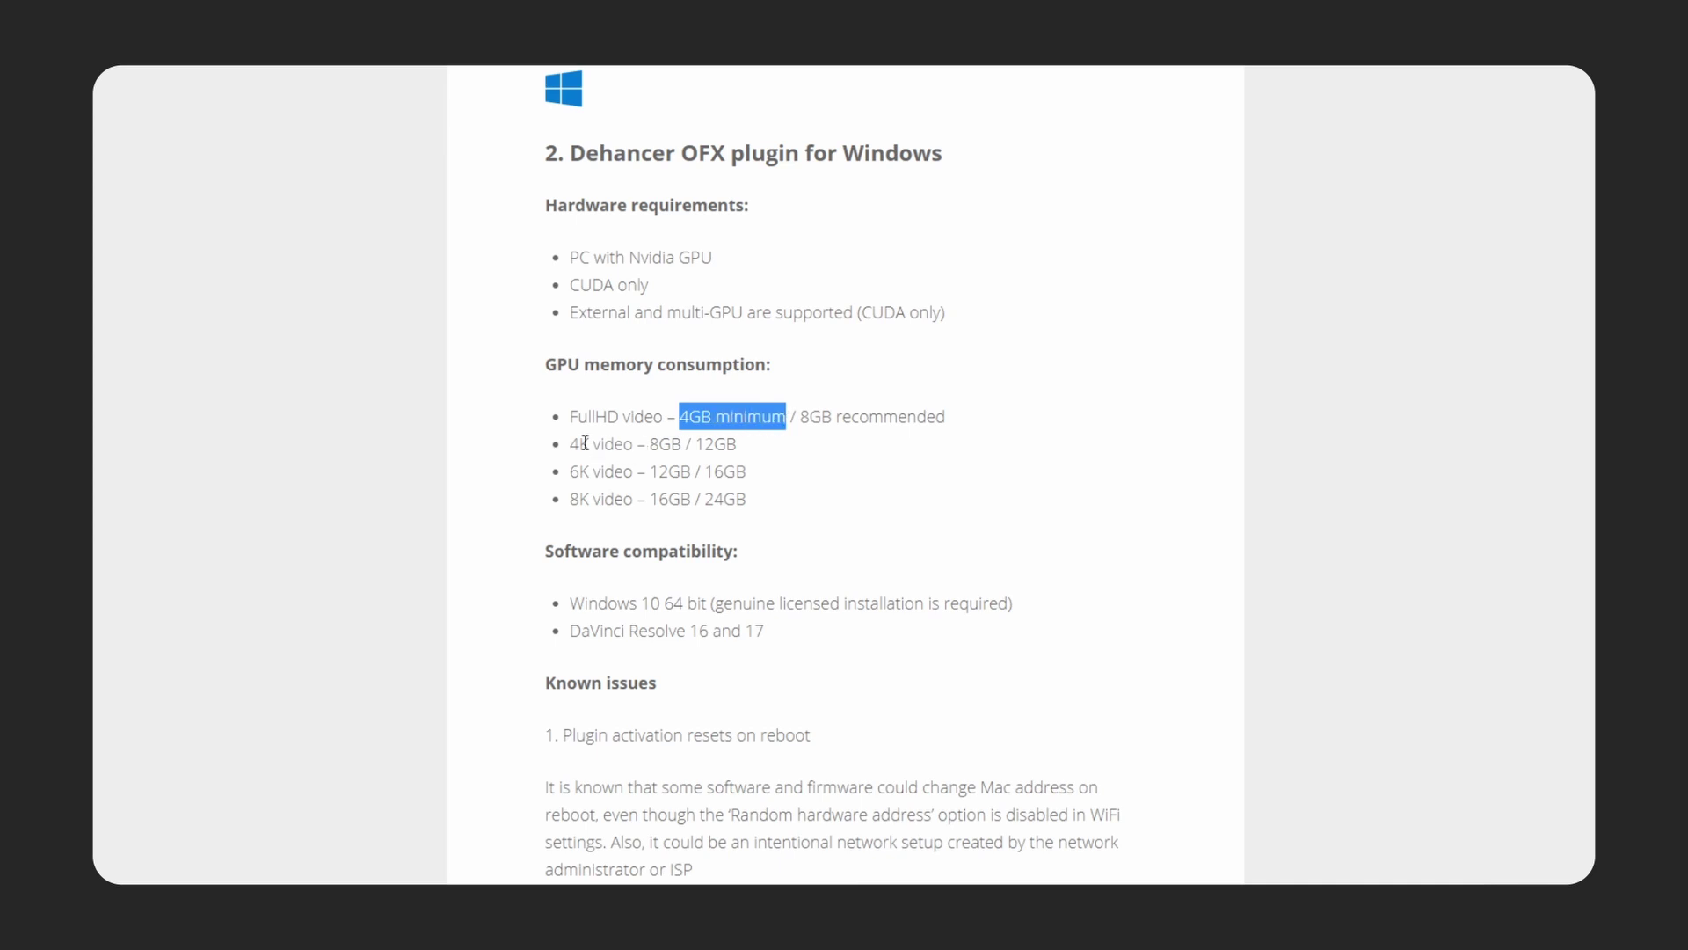
{"action": "left_click_drag", "start_coordinate": [570, 444], "coordinate": [623, 445]}
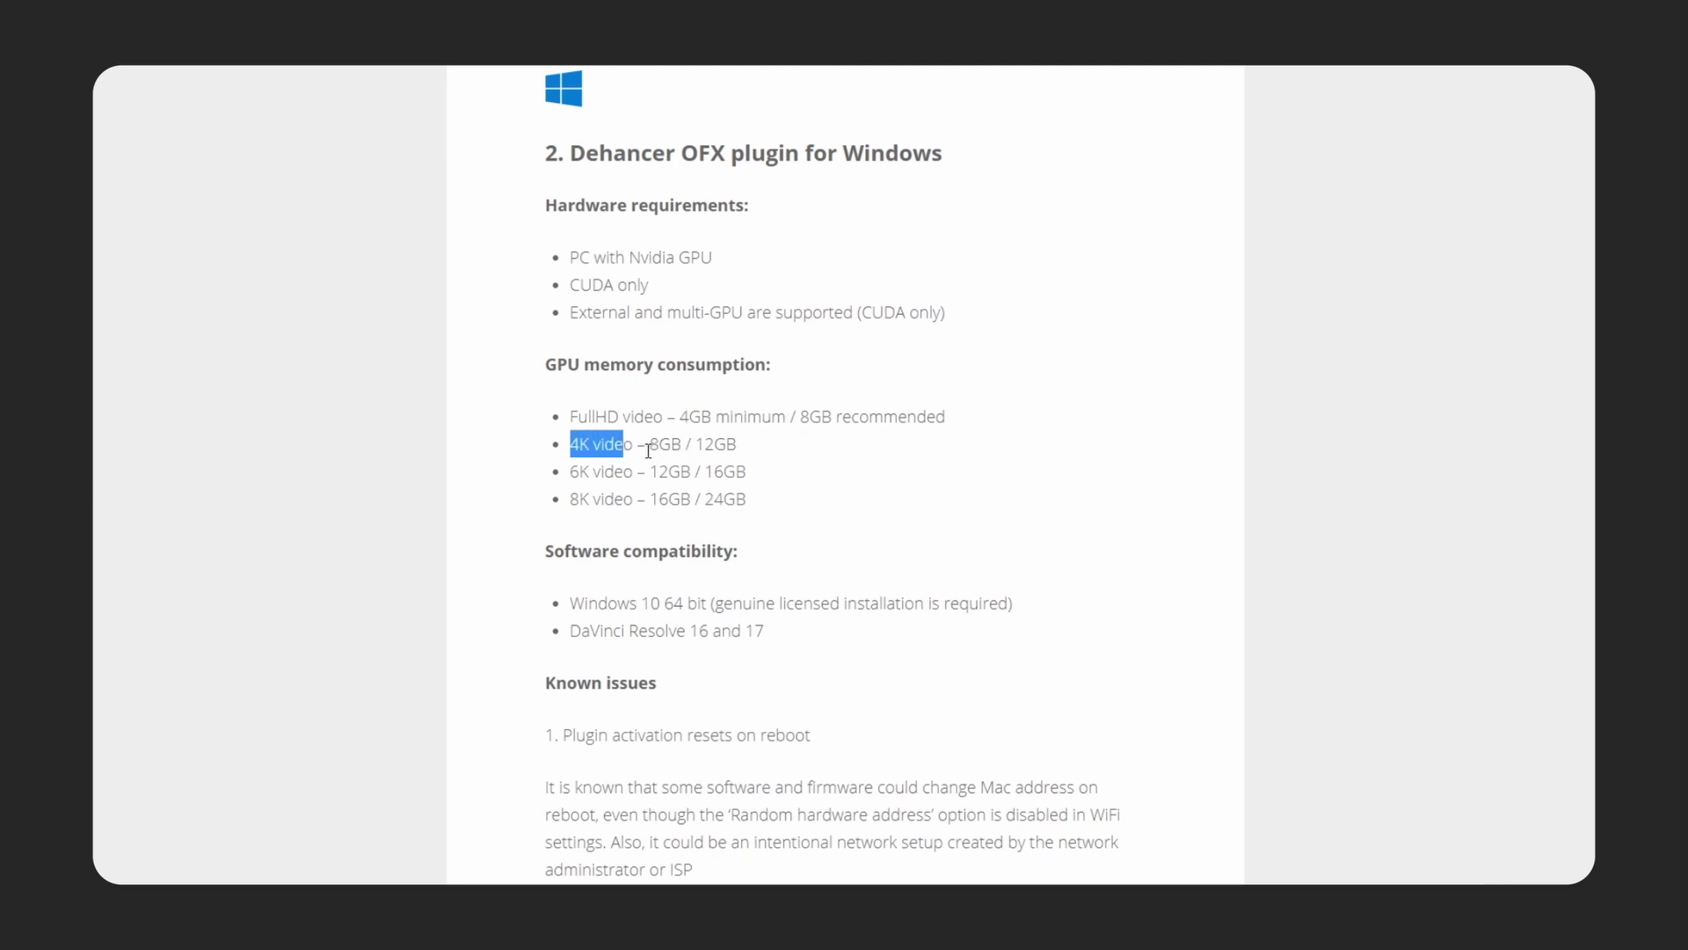
{"action": "left_click_drag", "start_coordinate": [584, 364], "coordinate": [705, 366]}
{"action": "left_click_drag", "start_coordinate": [713, 444], "coordinate": [730, 418]}
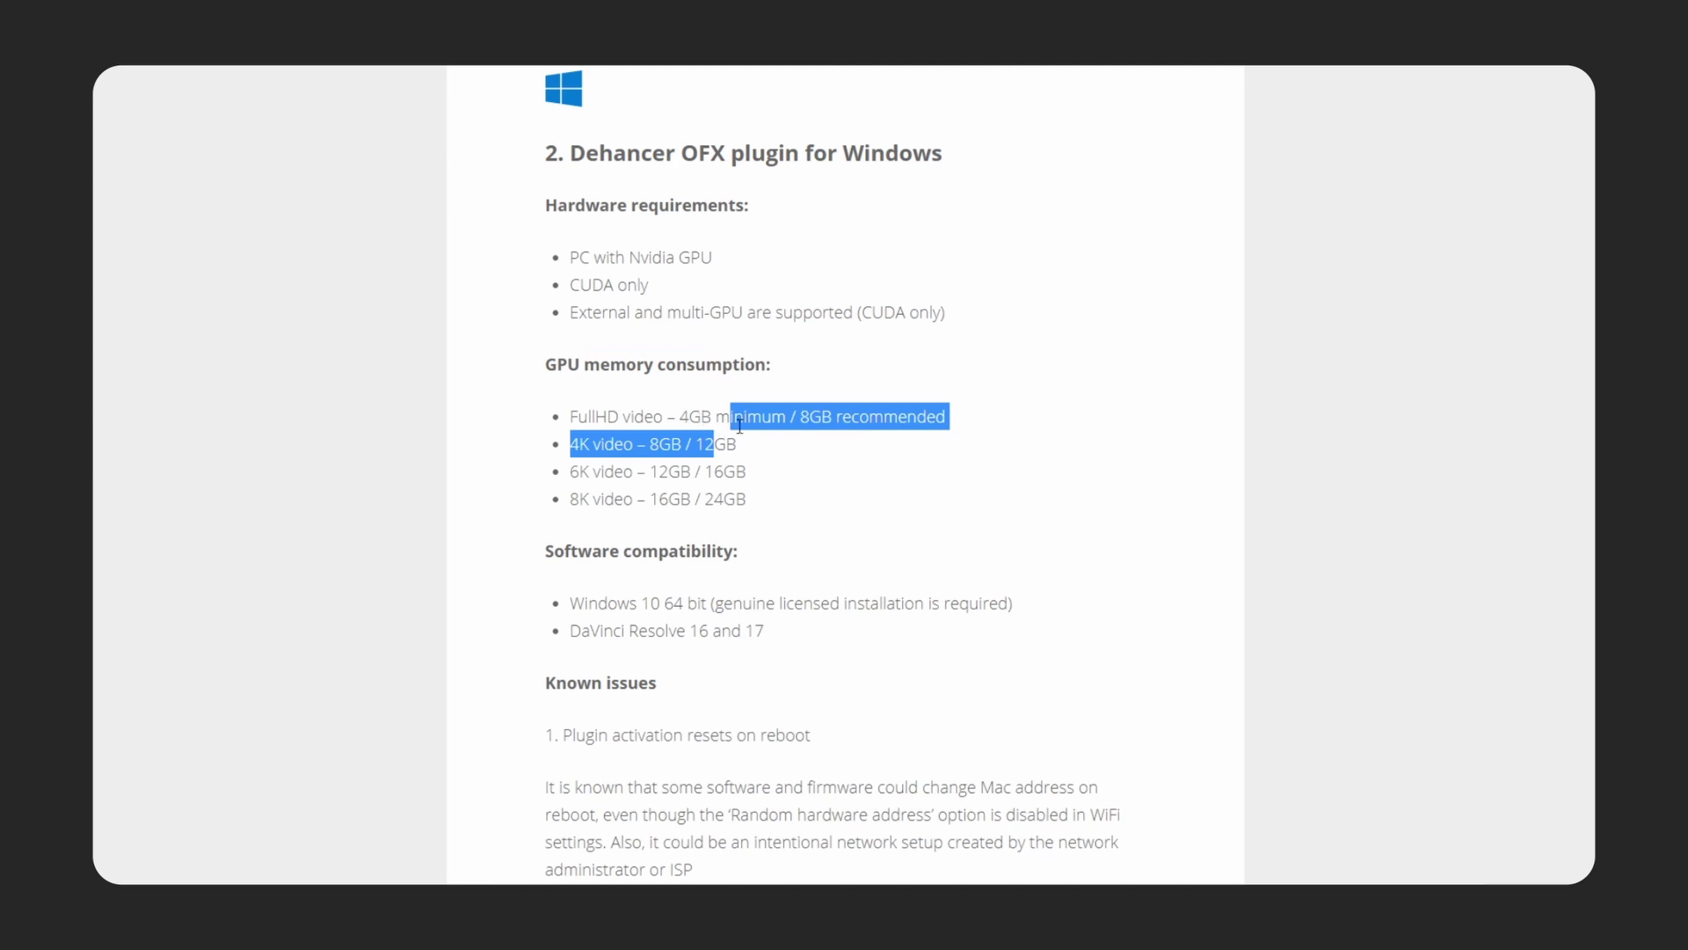
{"action": "left_click", "coordinate": [687, 435]}
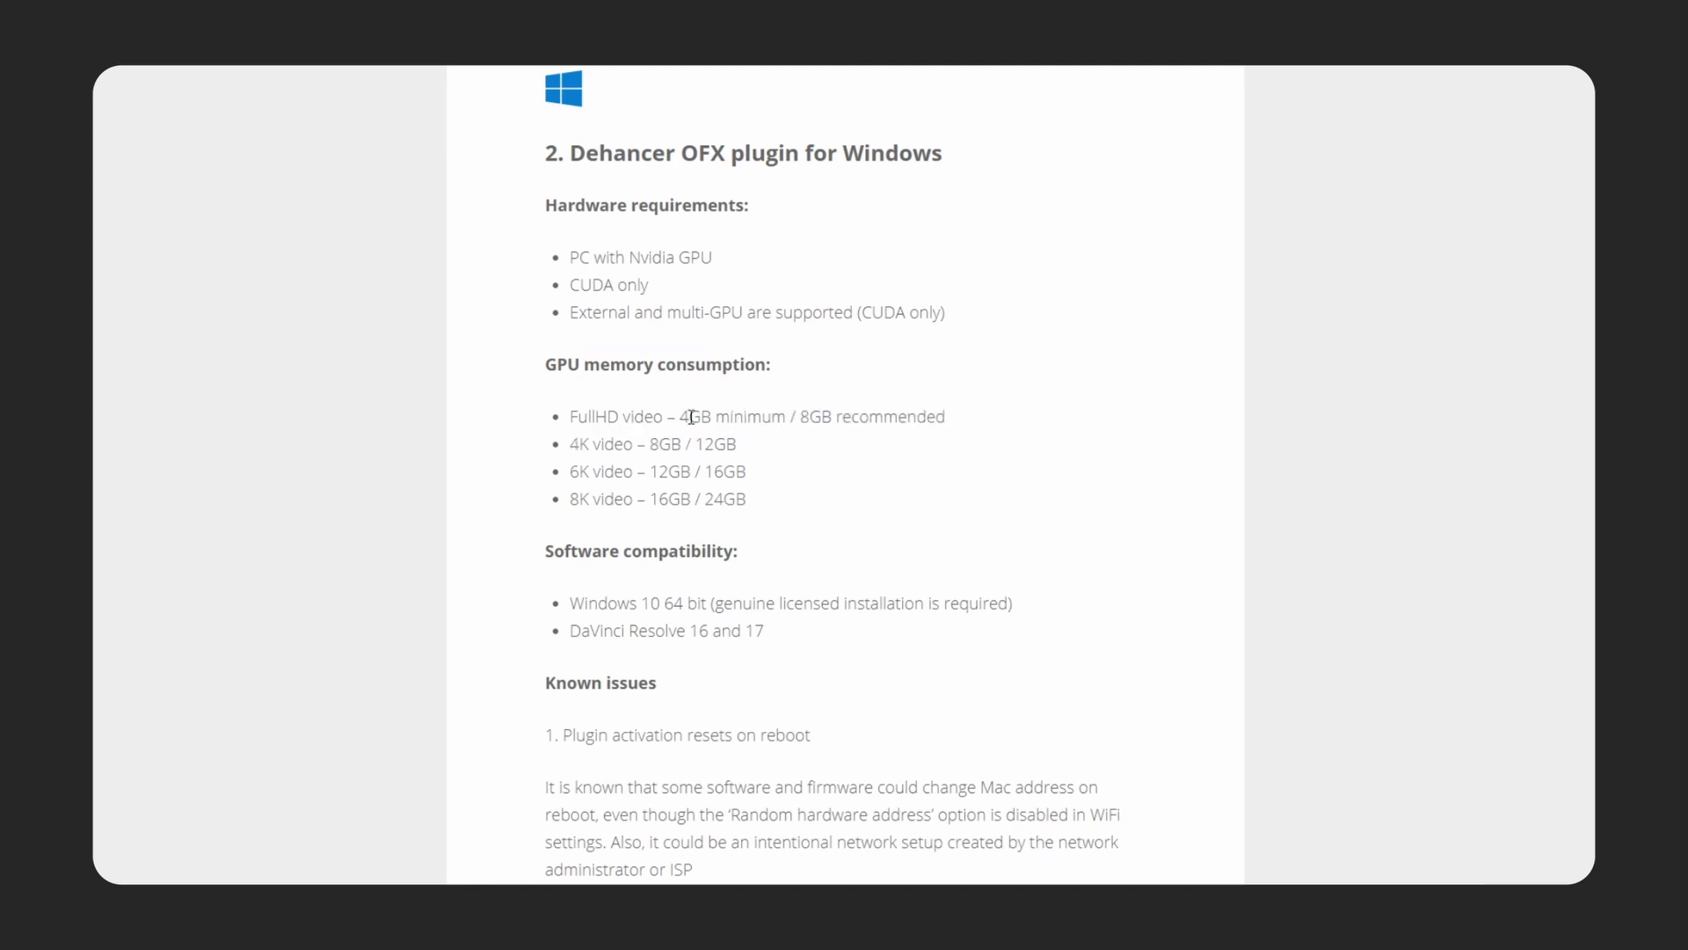
{"action": "left_click_drag", "start_coordinate": [683, 419], "coordinate": [741, 418]}
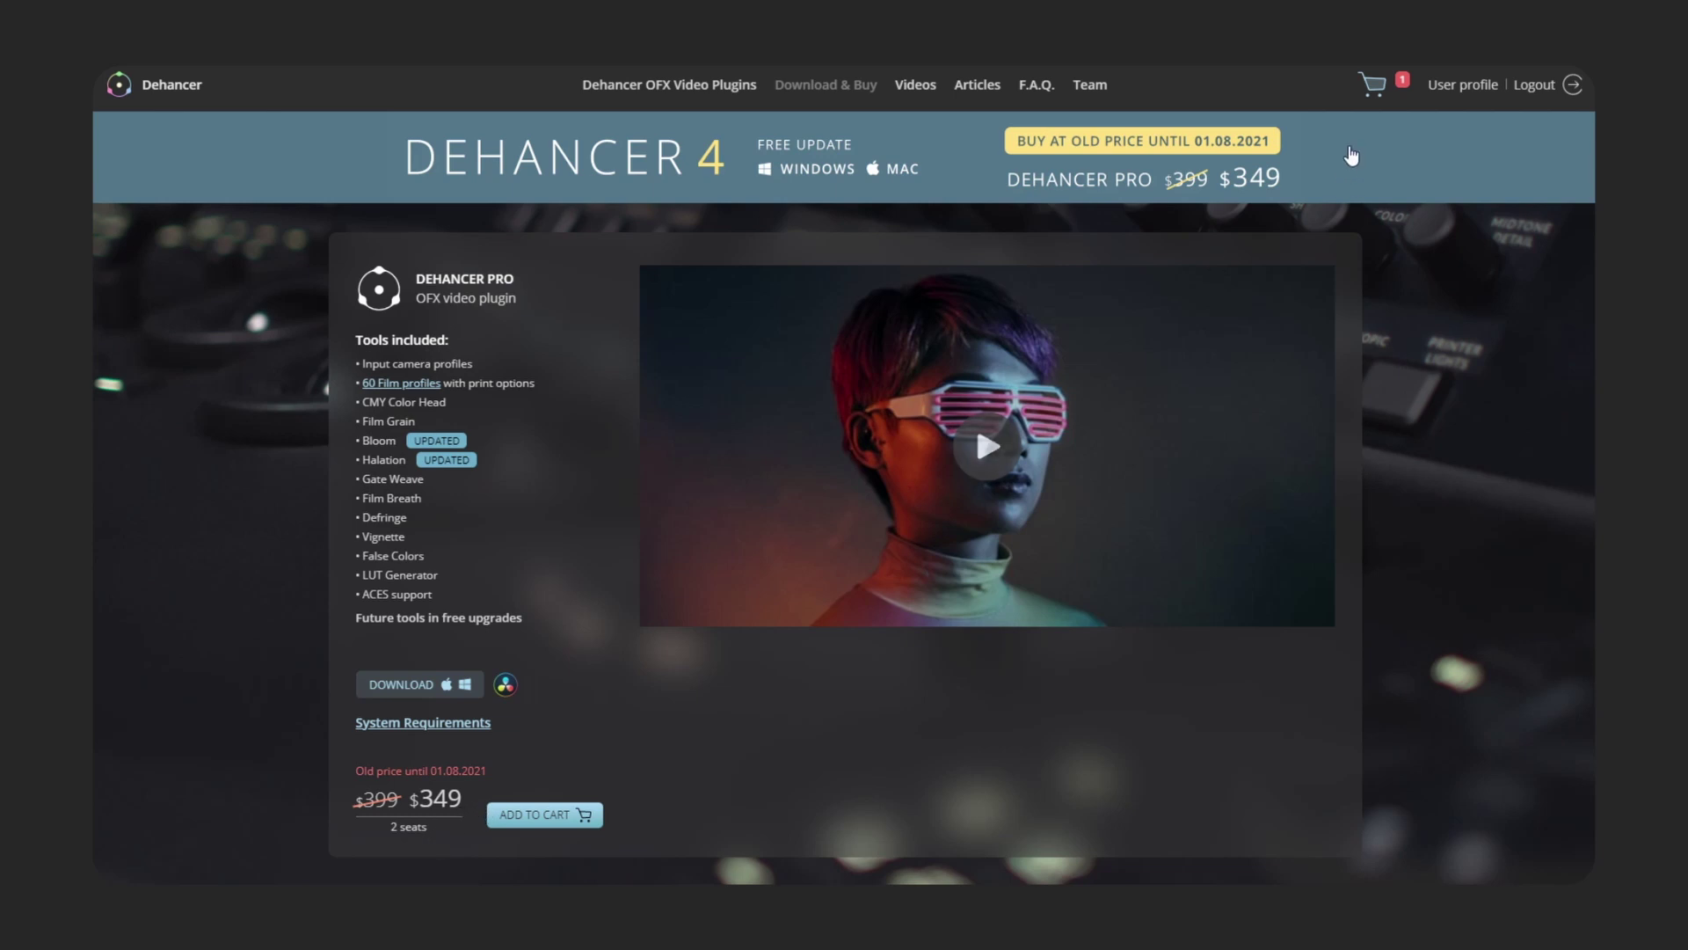
Step: Add Dehancer Pro to the cart and apply a promo code for 10% off, bringing it to $314.10
{"action": "left_click", "coordinate": [1370, 86]}
{"action": "left_click", "coordinate": [554, 445]}
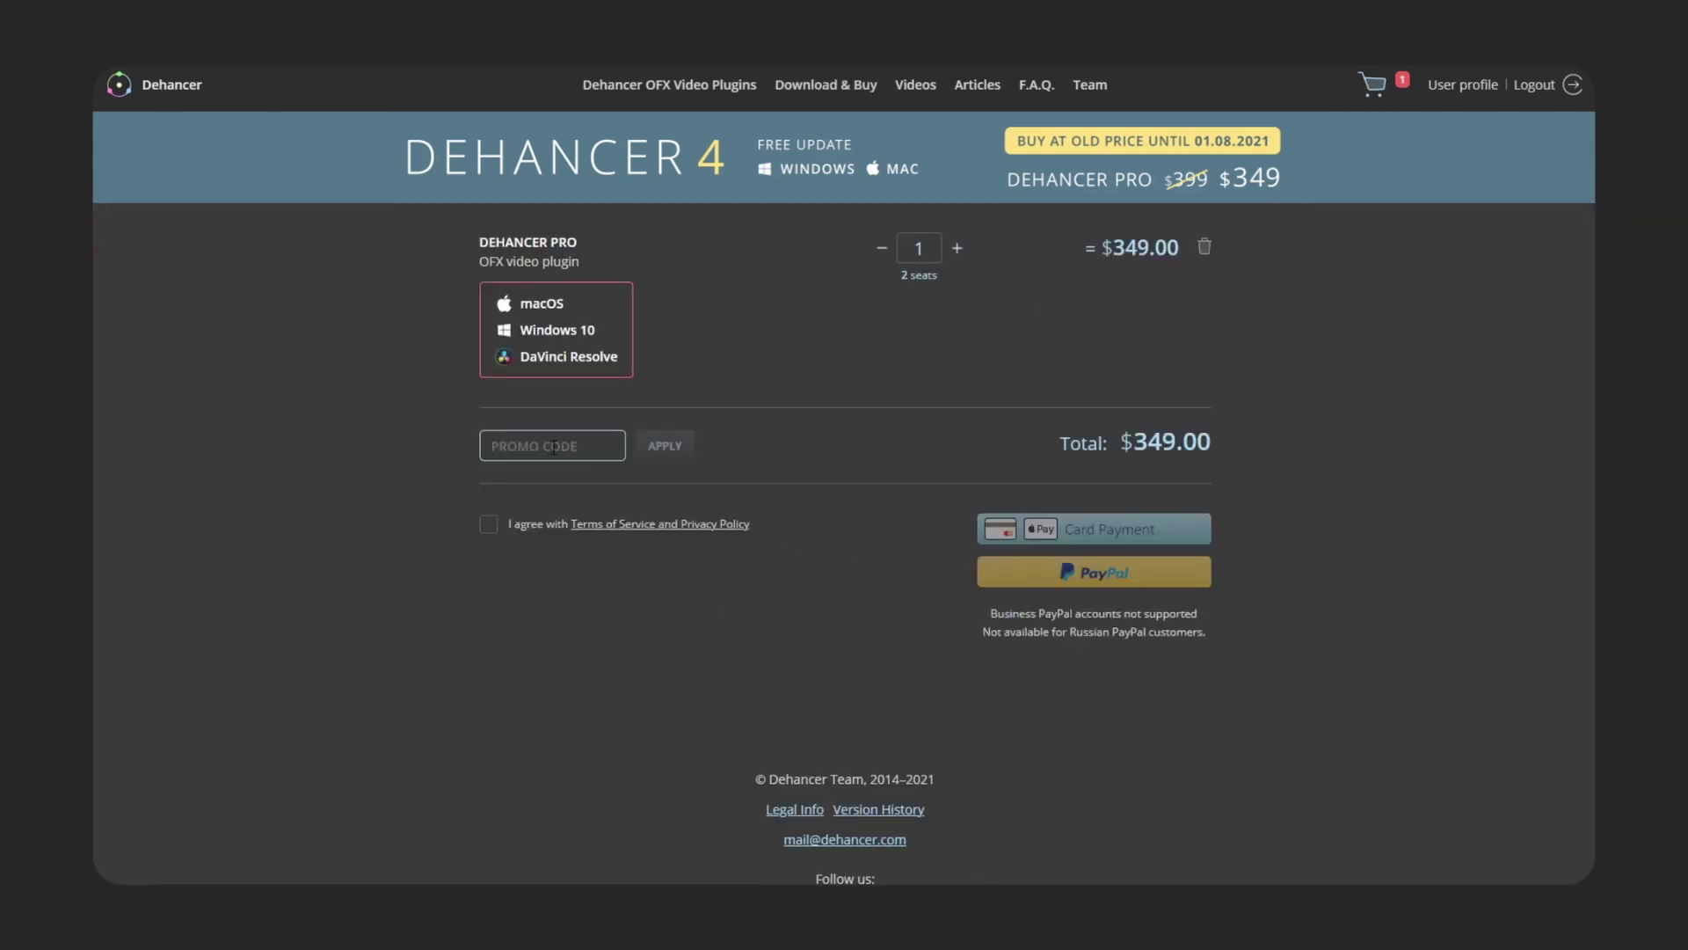
{"action": "type", "text": "ANDRIK"}
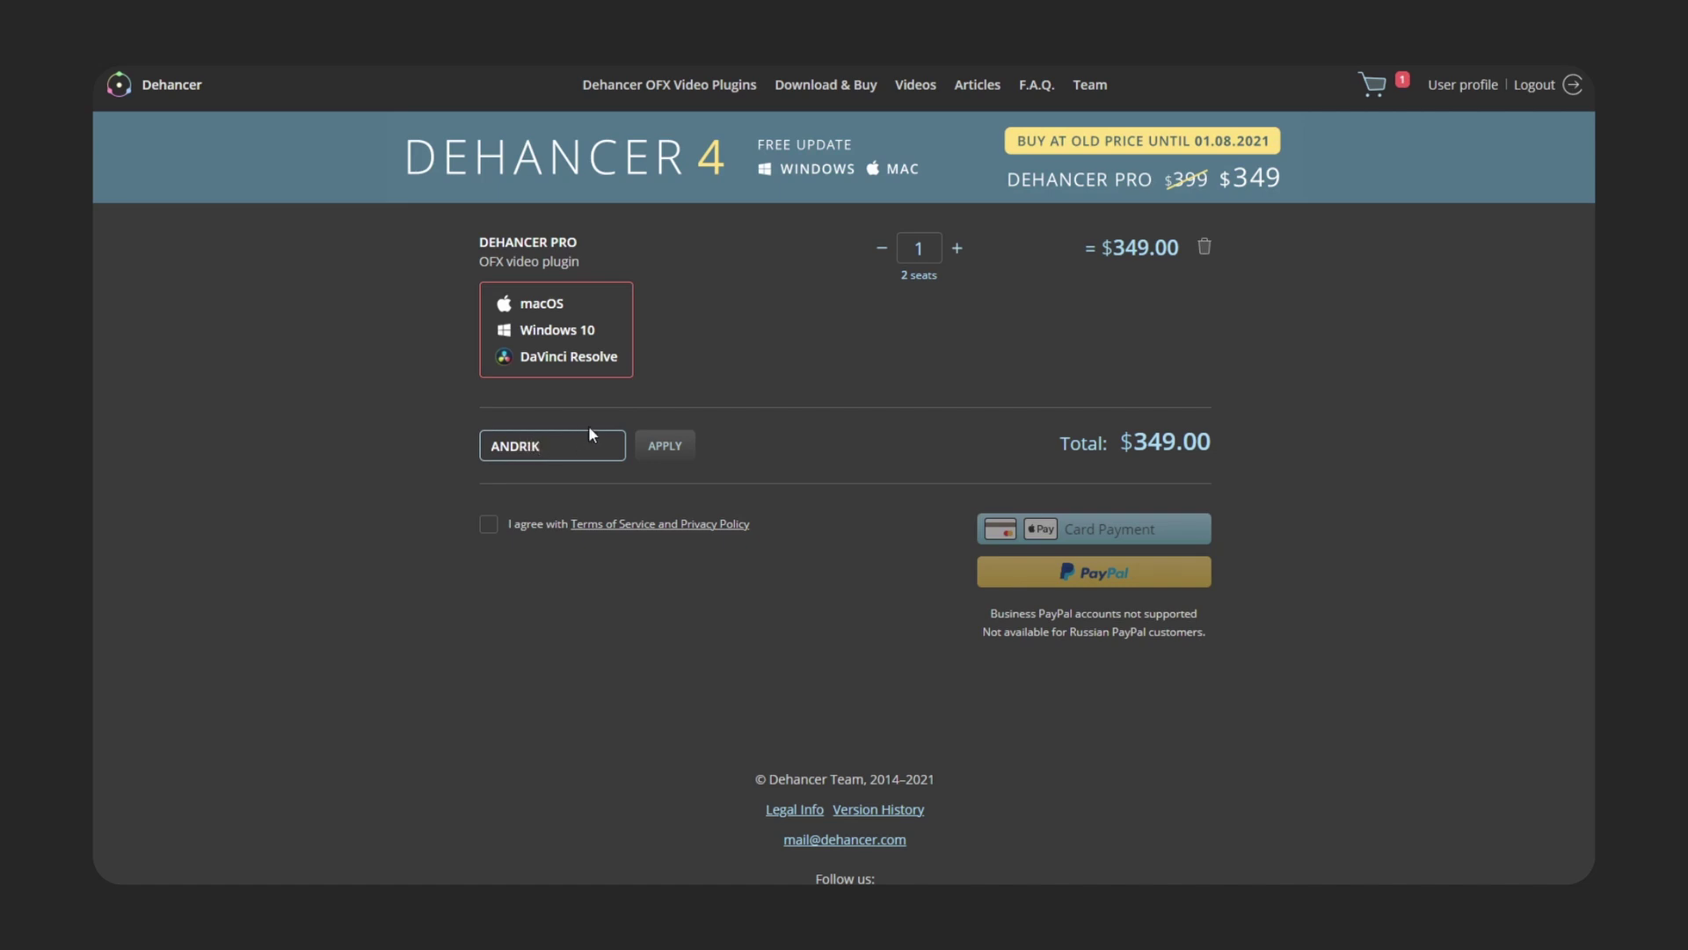
{"action": "left_click", "coordinate": [648, 448]}
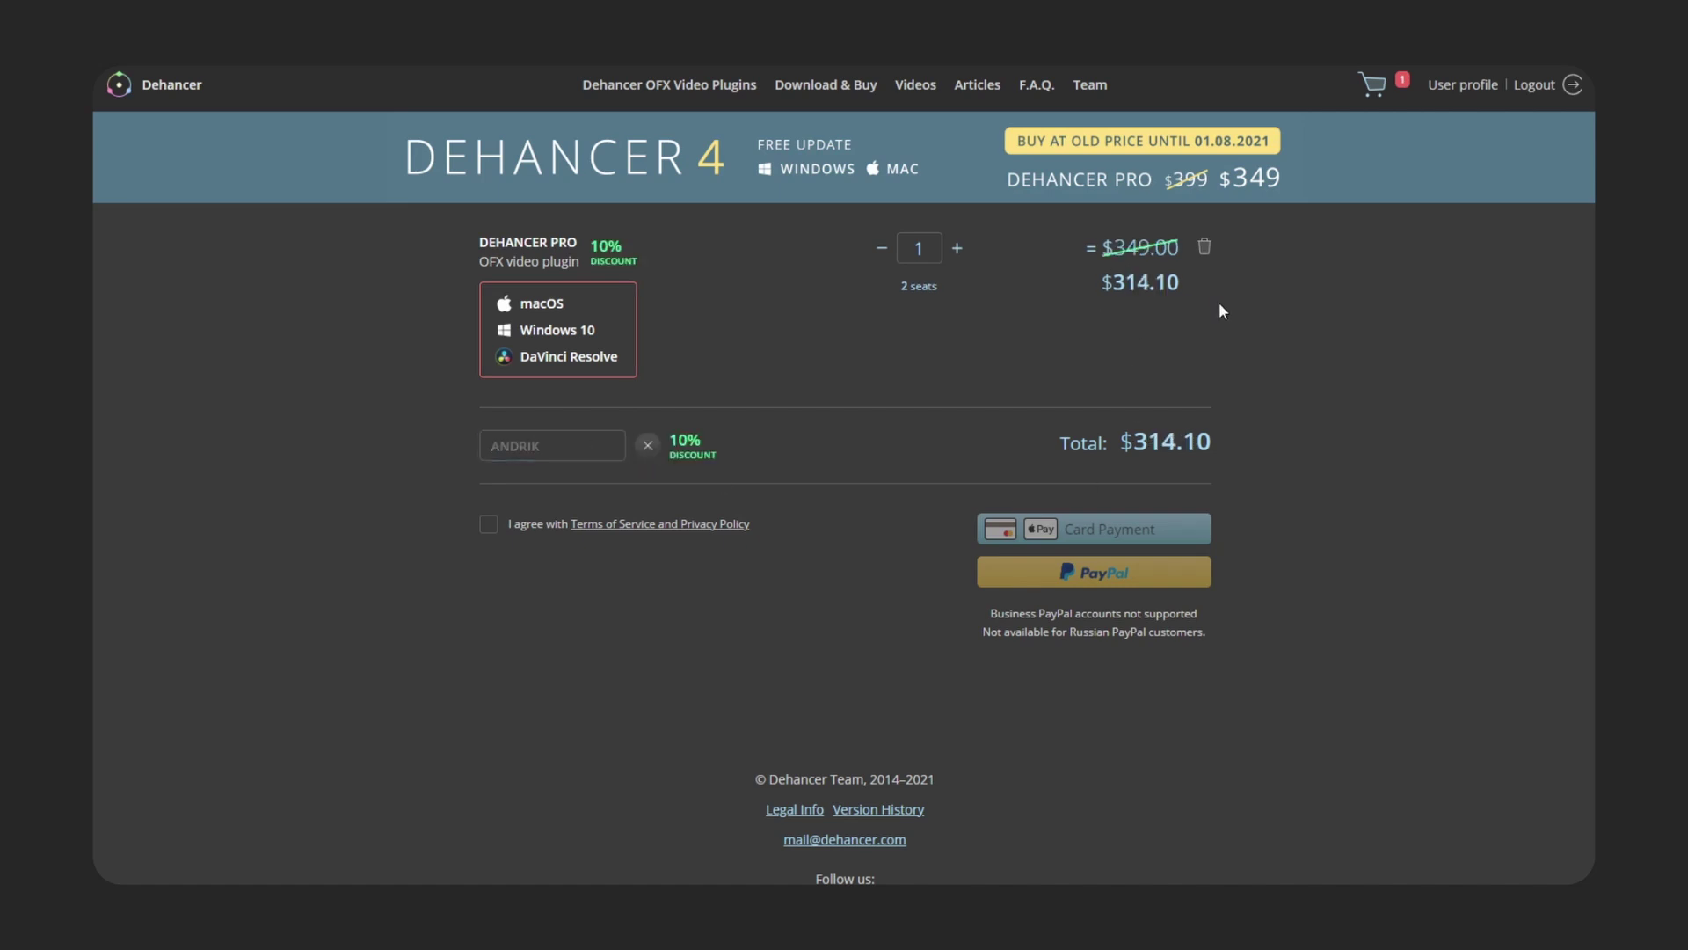
Step: Browse the Download & Buy page's individual plugin cards and their prices
{"action": "left_click", "coordinate": [866, 99]}
{"action": "scroll", "coordinate": [392, 440], "scroll_direction": "down", "scroll_amount": 3}
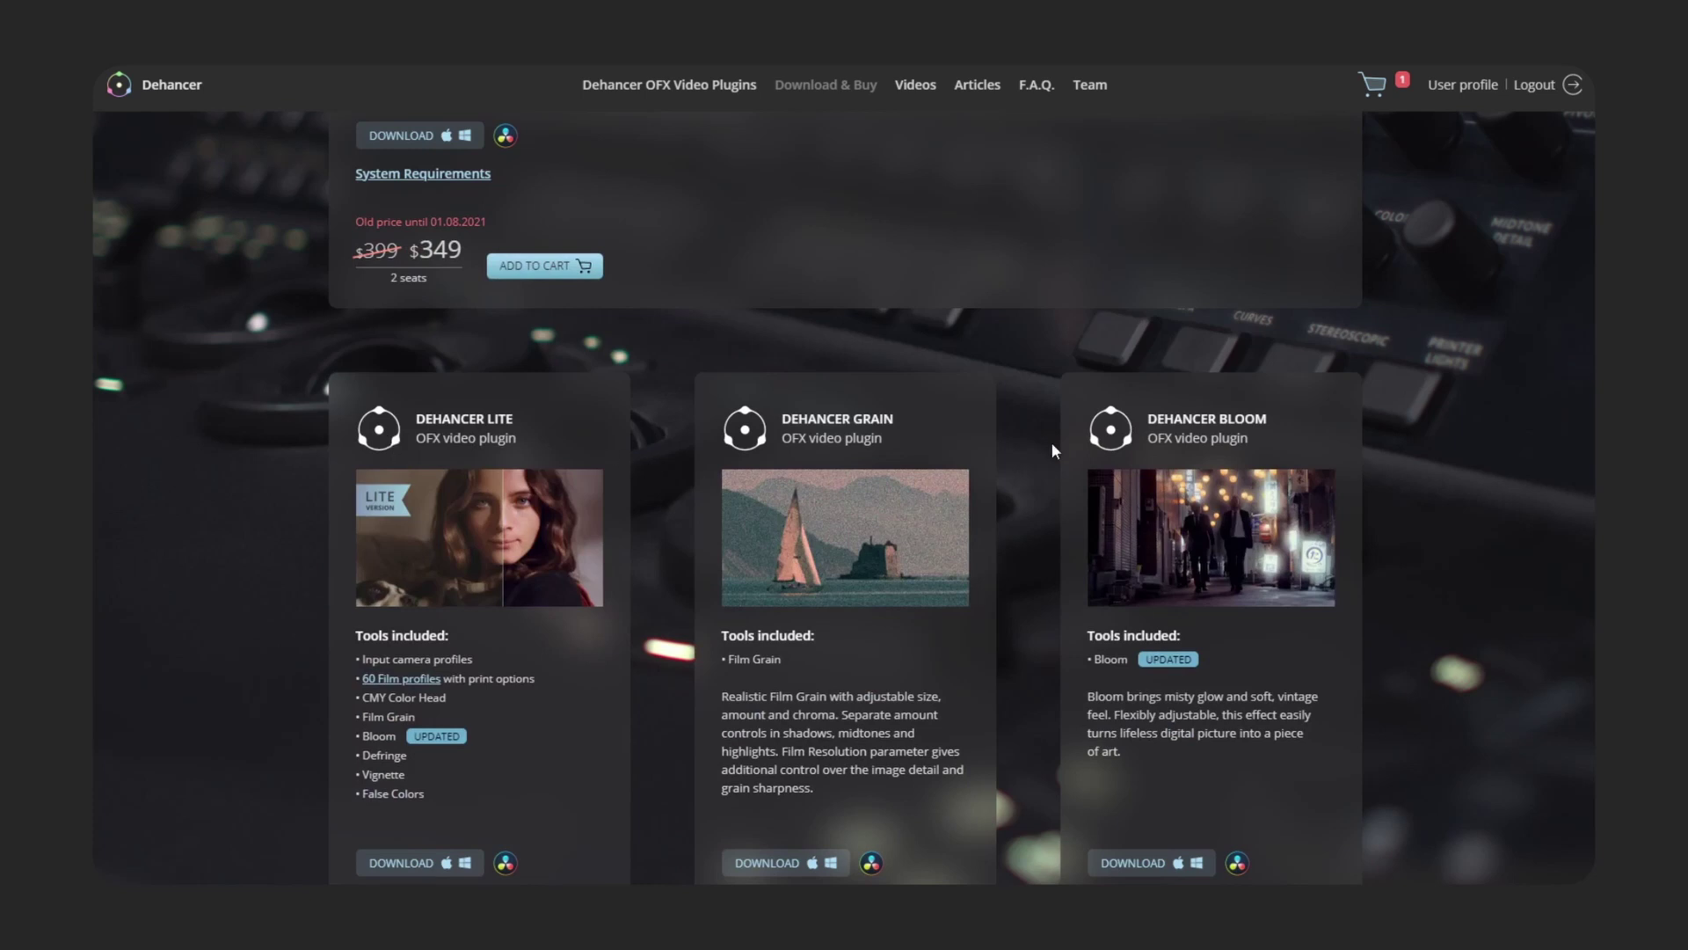
{"action": "scroll", "coordinate": [1042, 552], "scroll_direction": "down", "scroll_amount": 12}
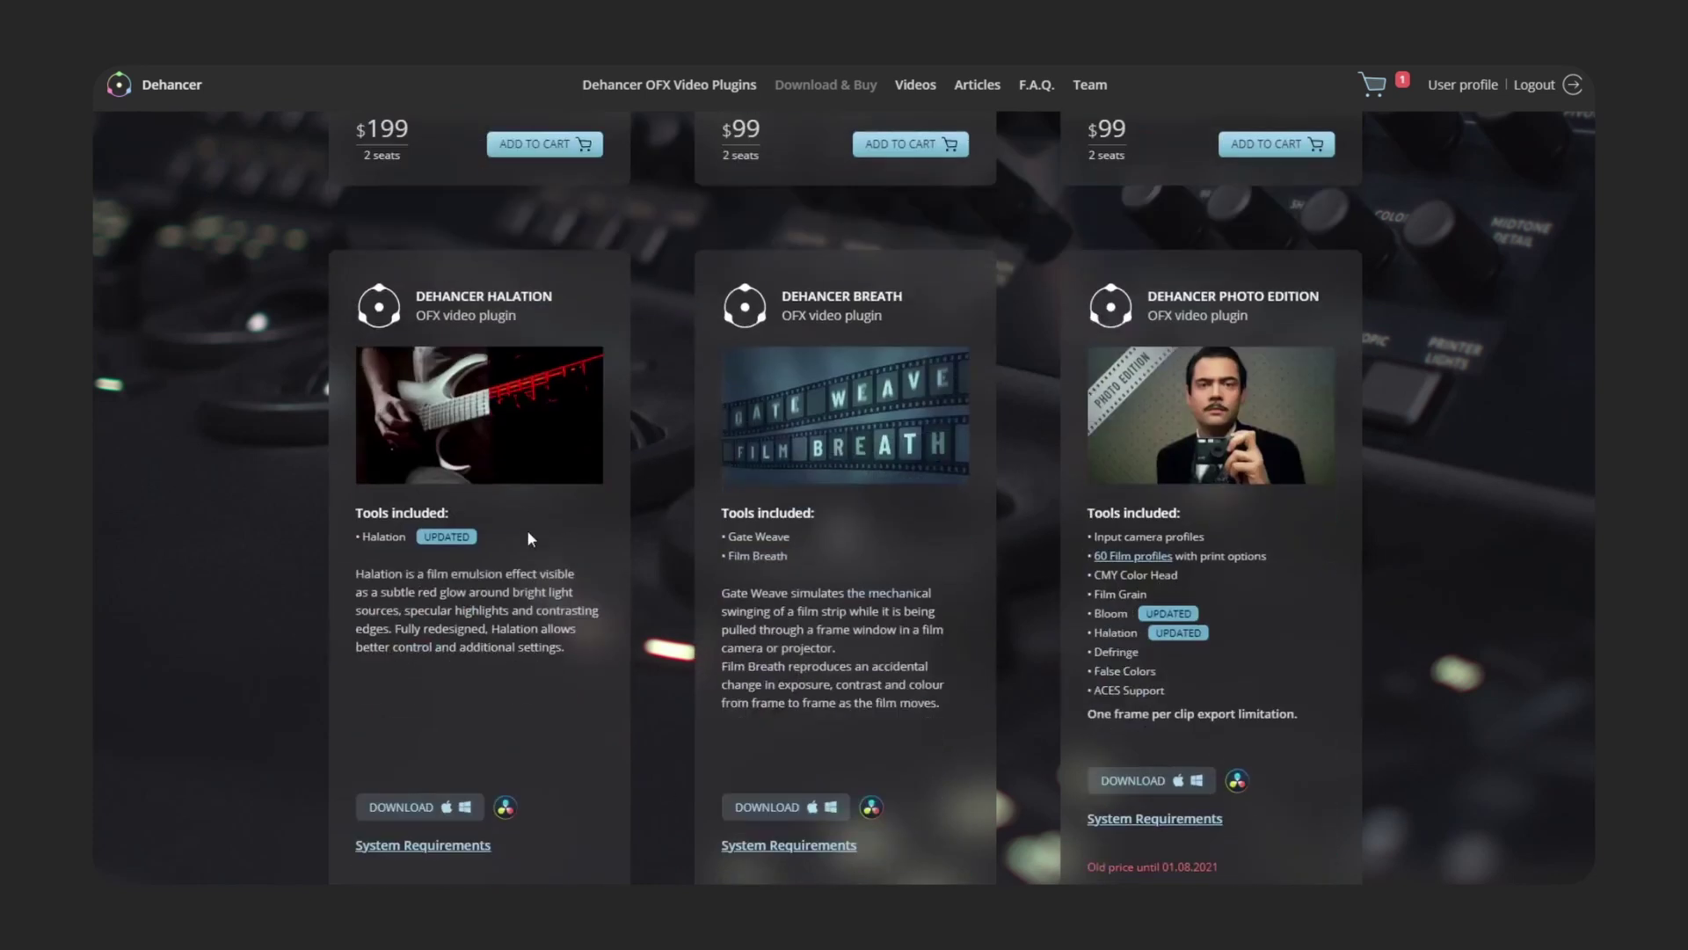
{"action": "scroll", "coordinate": [1009, 567], "scroll_direction": "up", "scroll_amount": 12}
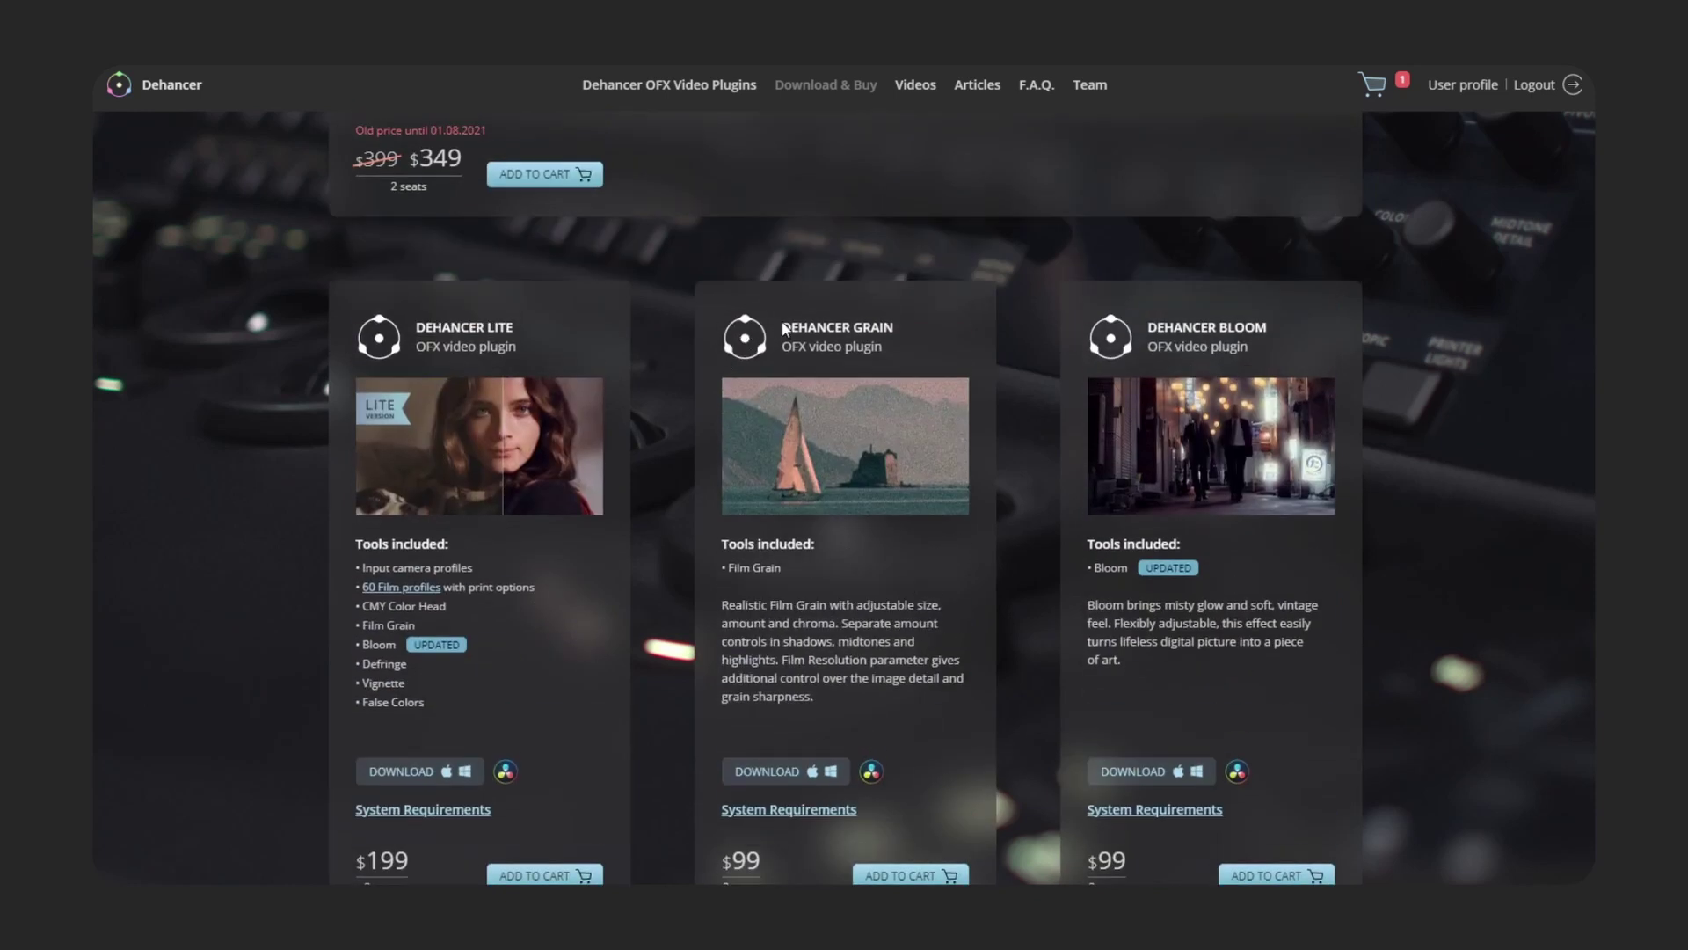
{"action": "left_click_drag", "start_coordinate": [785, 330], "coordinate": [870, 330]}
{"action": "scroll", "coordinate": [837, 582], "scroll_direction": "down", "scroll_amount": 3}
{"action": "scroll", "coordinate": [781, 594], "scroll_direction": "up", "scroll_amount": 2}
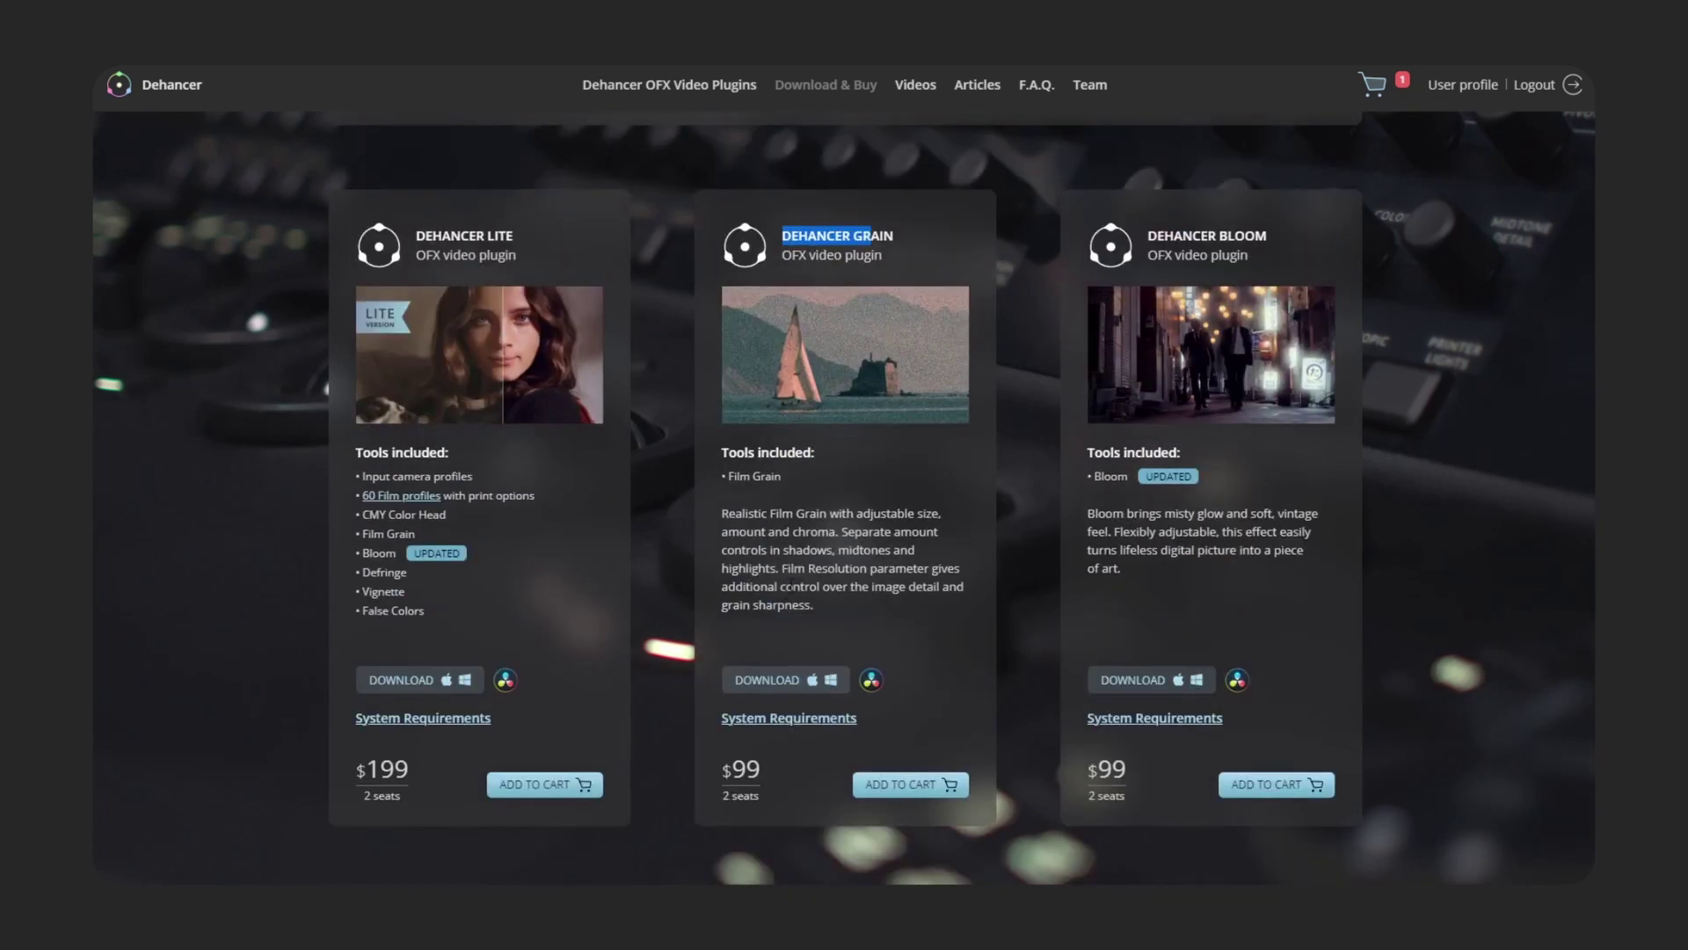
{"action": "left_click", "coordinate": [800, 561]}
{"action": "scroll", "coordinate": [800, 563], "scroll_direction": "down", "scroll_amount": 3}
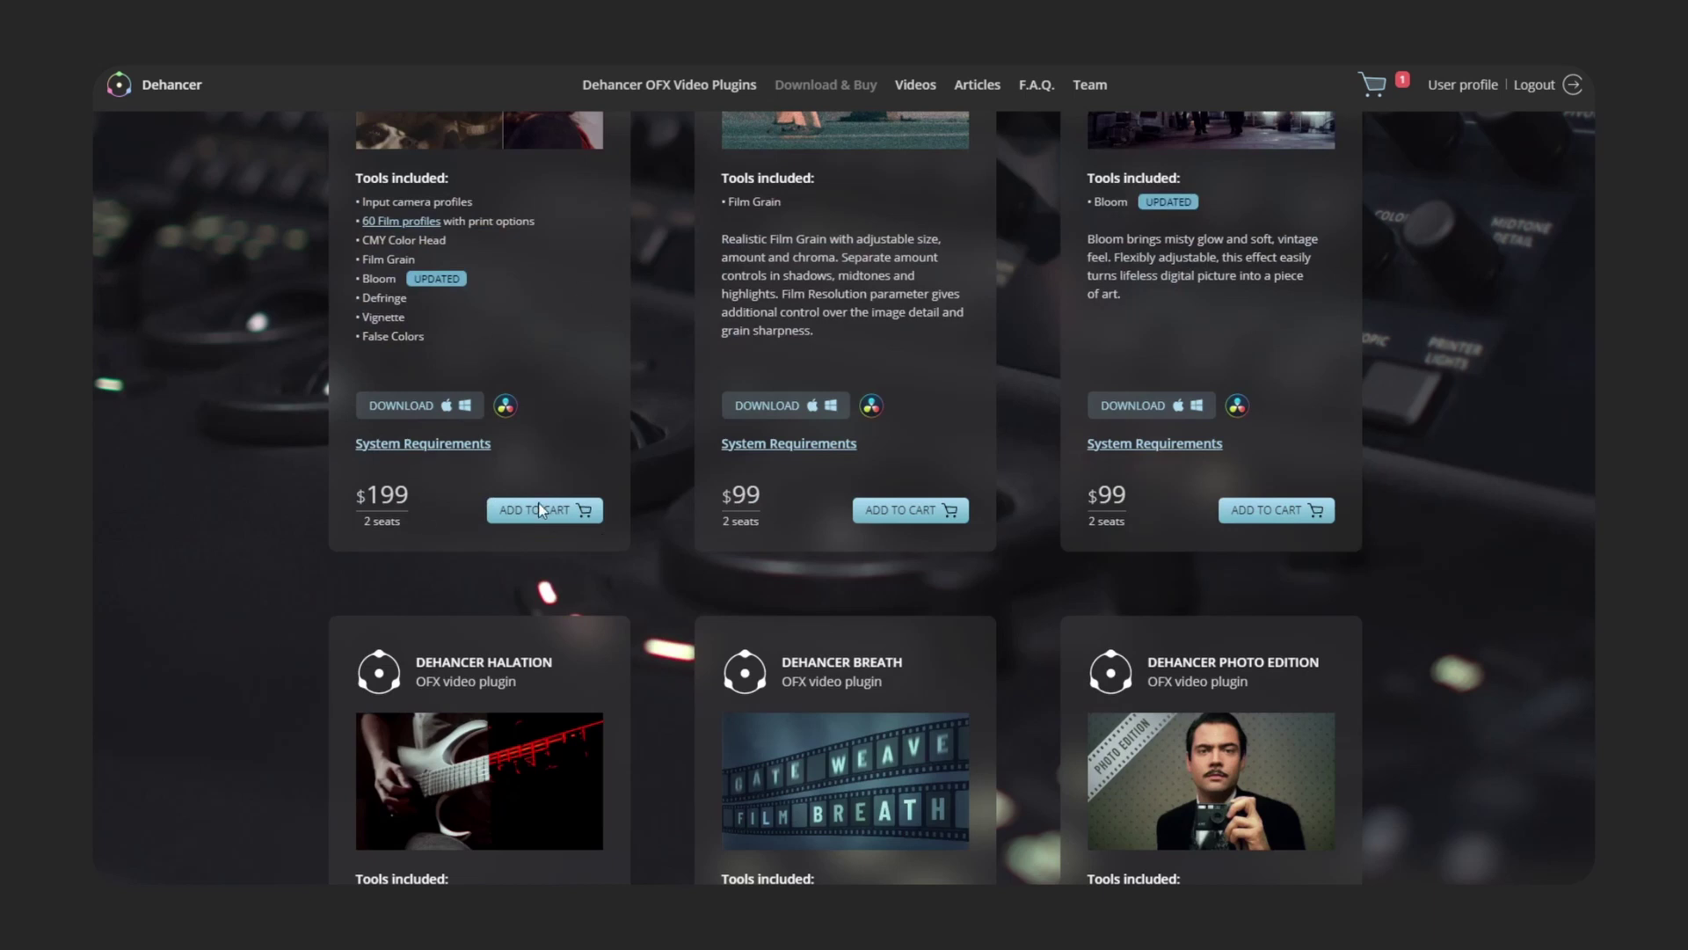
{"action": "scroll", "coordinate": [563, 580], "scroll_direction": "down", "scroll_amount": 4}
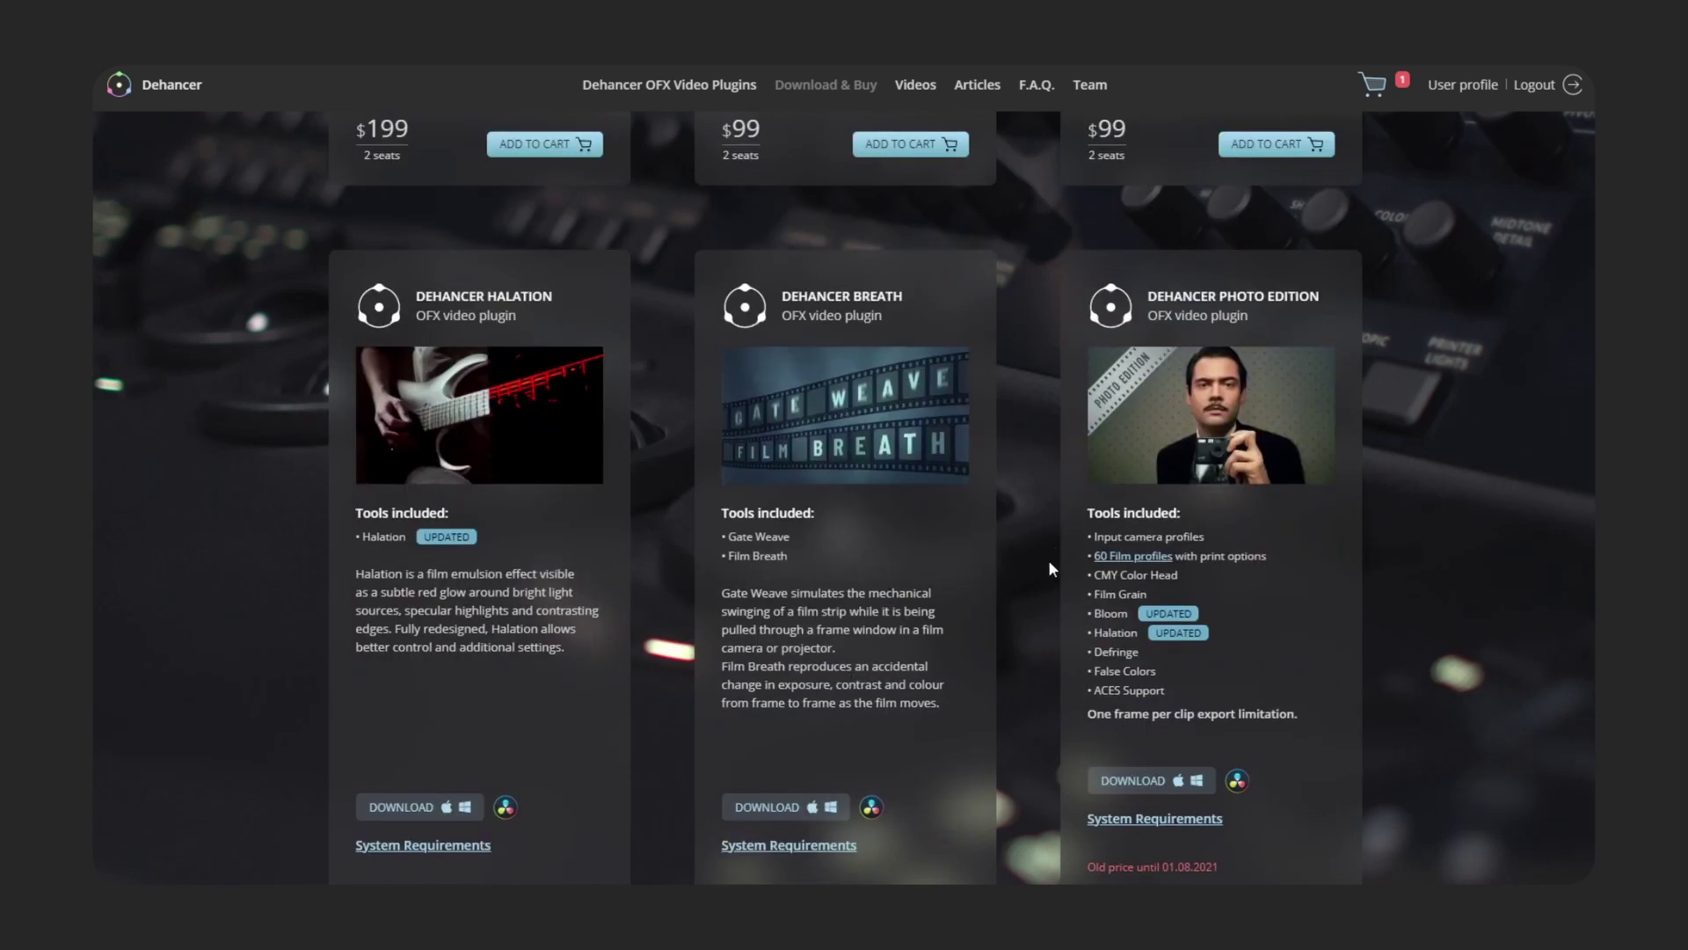
{"action": "scroll", "coordinate": [772, 656], "scroll_direction": "down", "scroll_amount": 8}
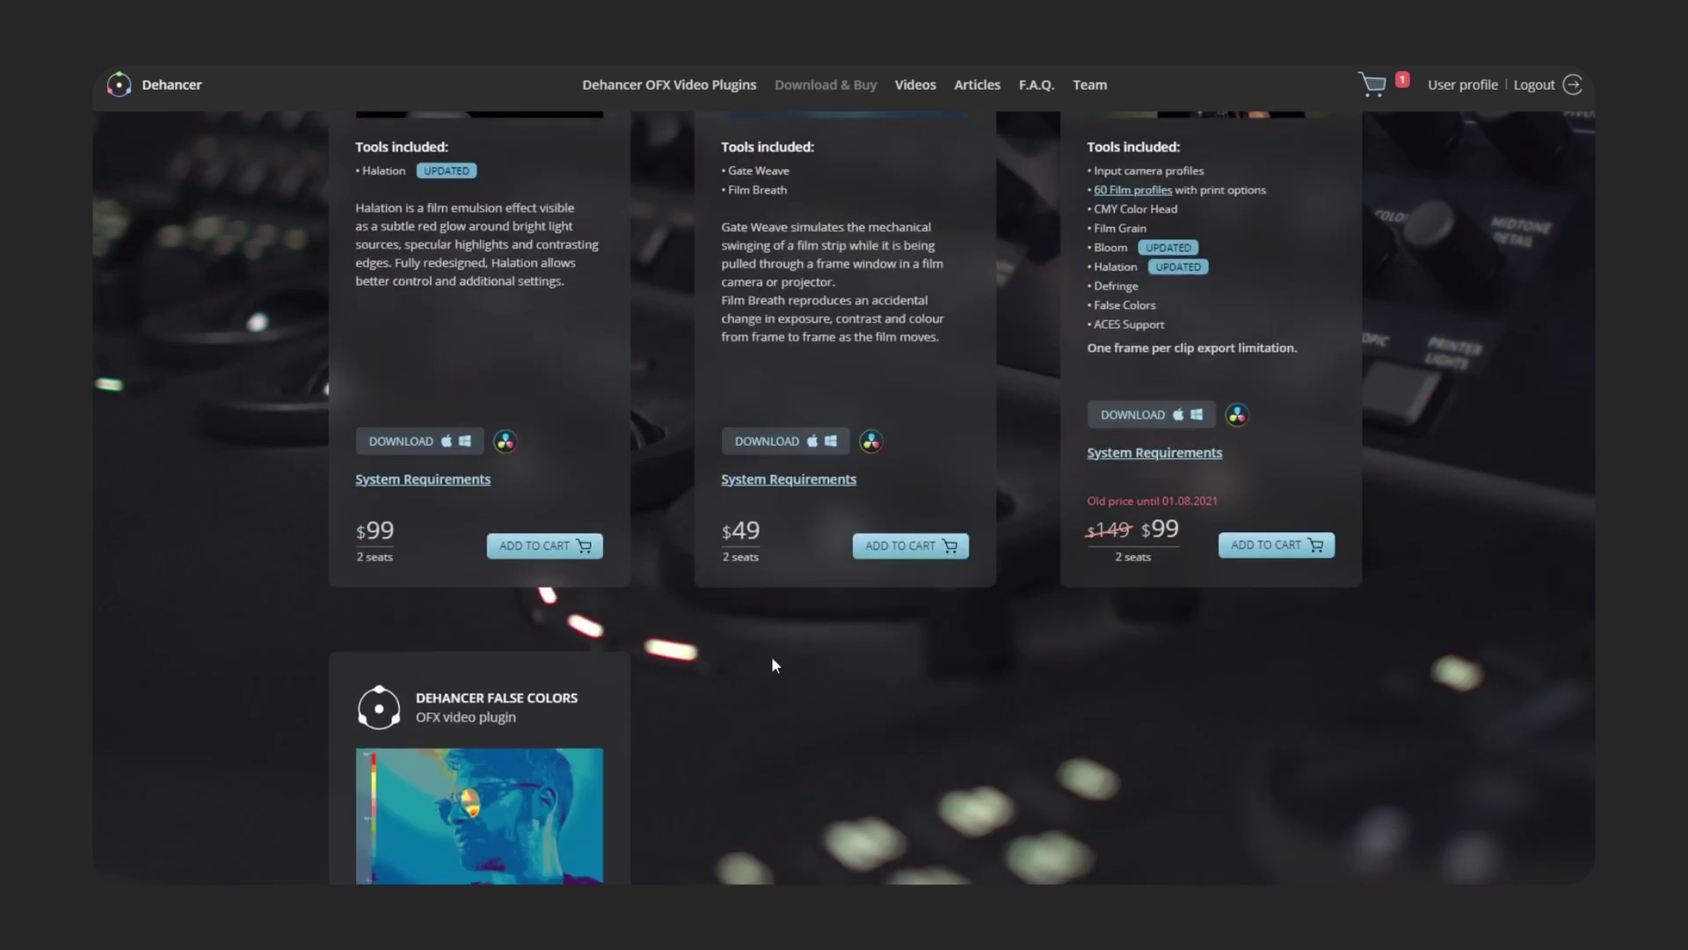